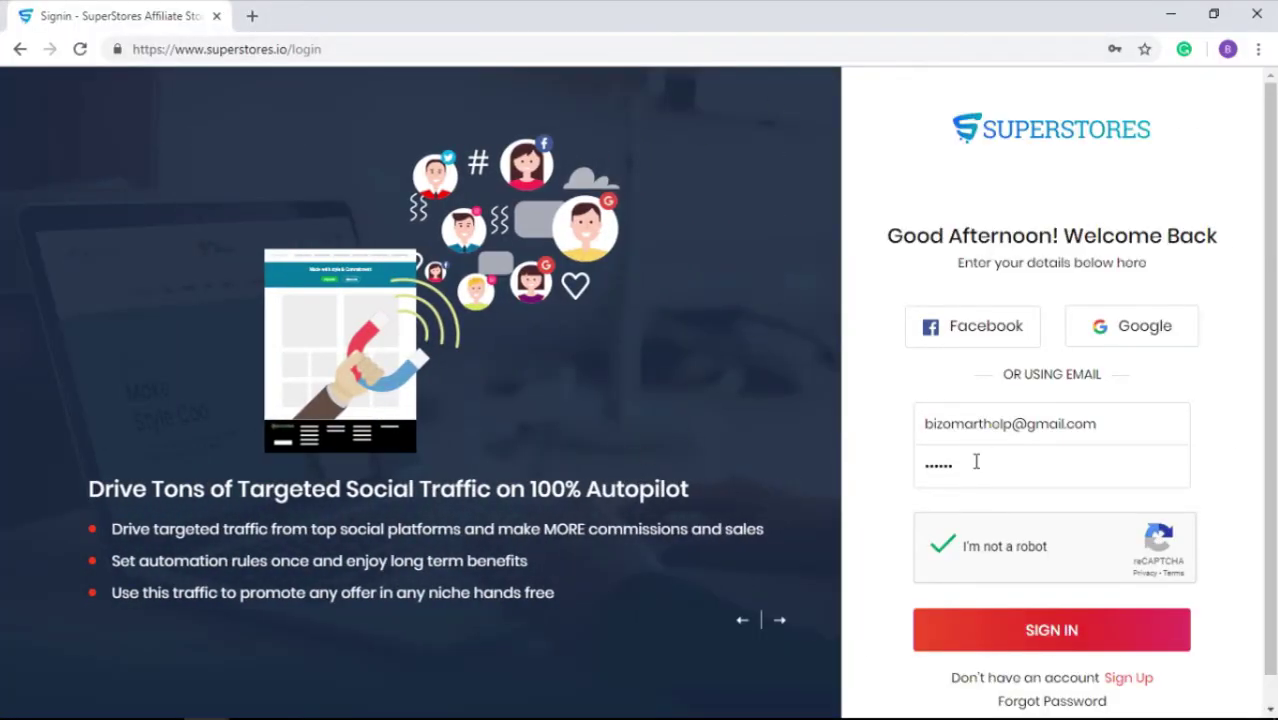
- Sign in to the SuperStores account with the credentials already filled in and read the welcome dialog
{"action": "left_click", "coordinate": [1052, 632]}
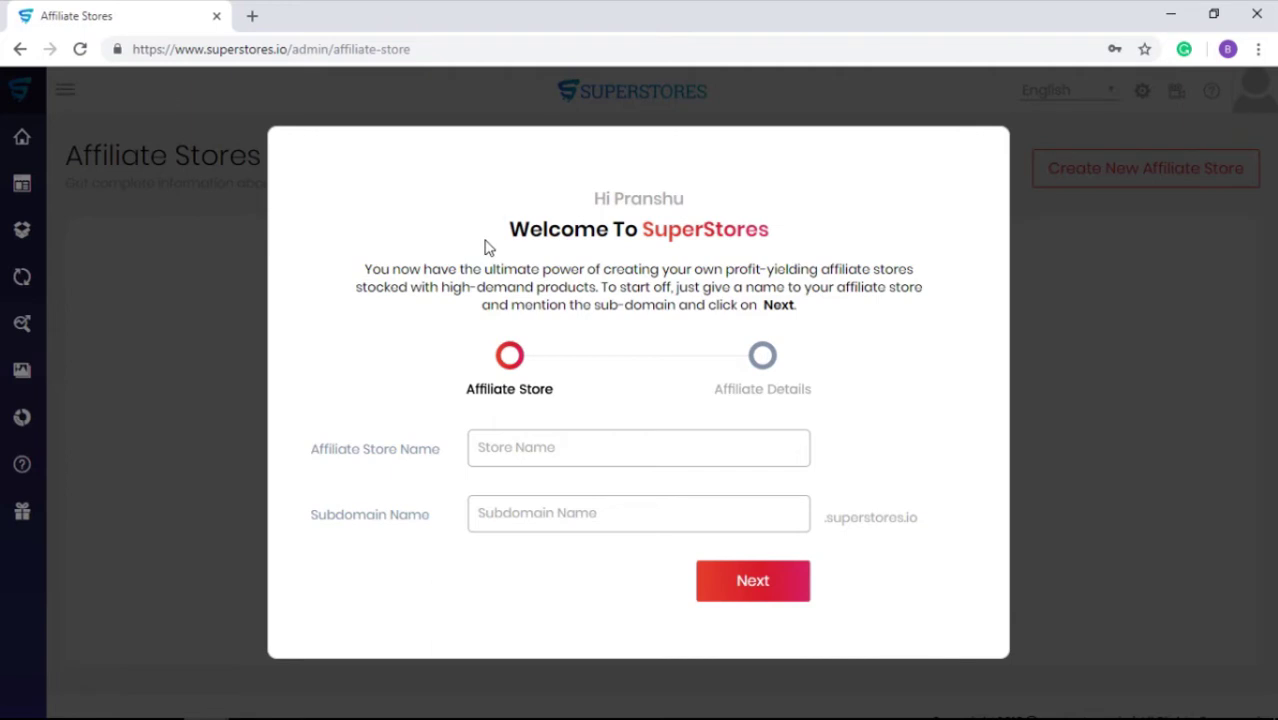
{"action": "left_click_drag", "start_coordinate": [487, 247], "coordinate": [824, 240]}
{"action": "left_click", "coordinate": [826, 258]}
- Name the affiliate store "Fashion Store", set its subdomain to "fashionpoint" and proceed to the affiliate details
{"action": "left_click_drag", "start_coordinate": [309, 457], "coordinate": [442, 460]}
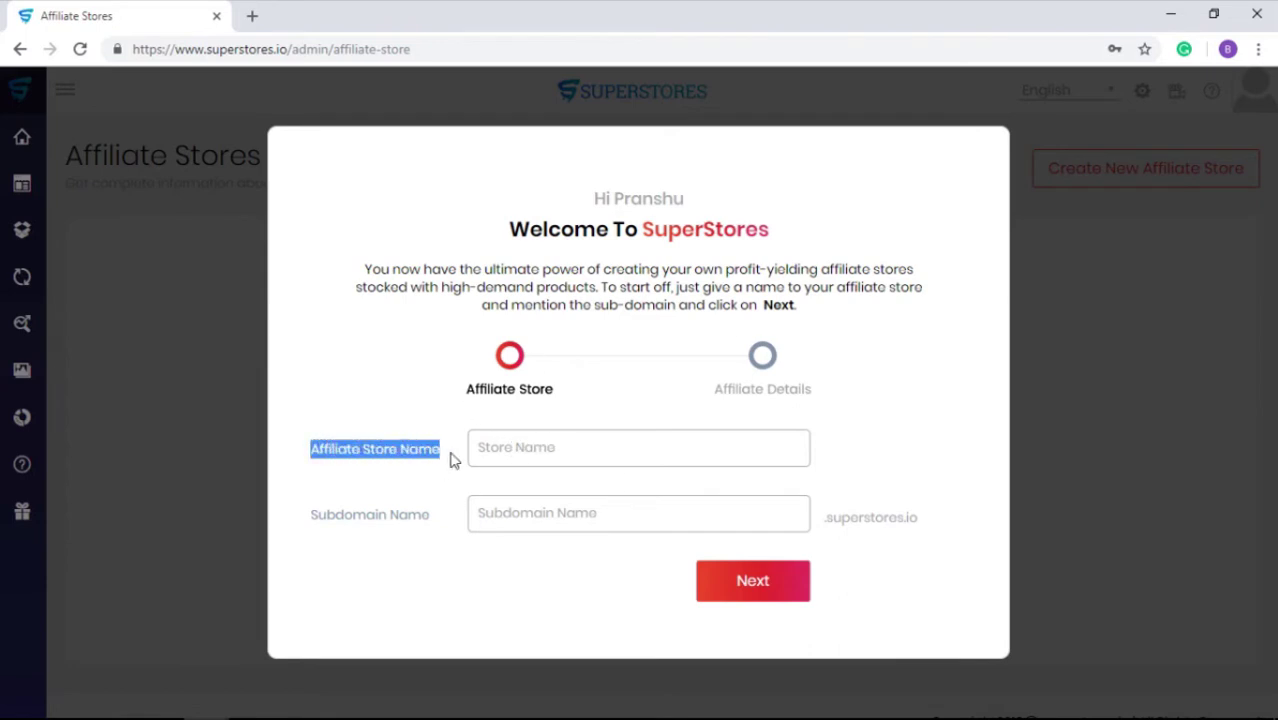
{"action": "left_click", "coordinate": [437, 468]}
{"action": "left_click", "coordinate": [468, 449]}
{"action": "type", "text": "Fashion Store"}
{"action": "left_click", "coordinate": [458, 472]}
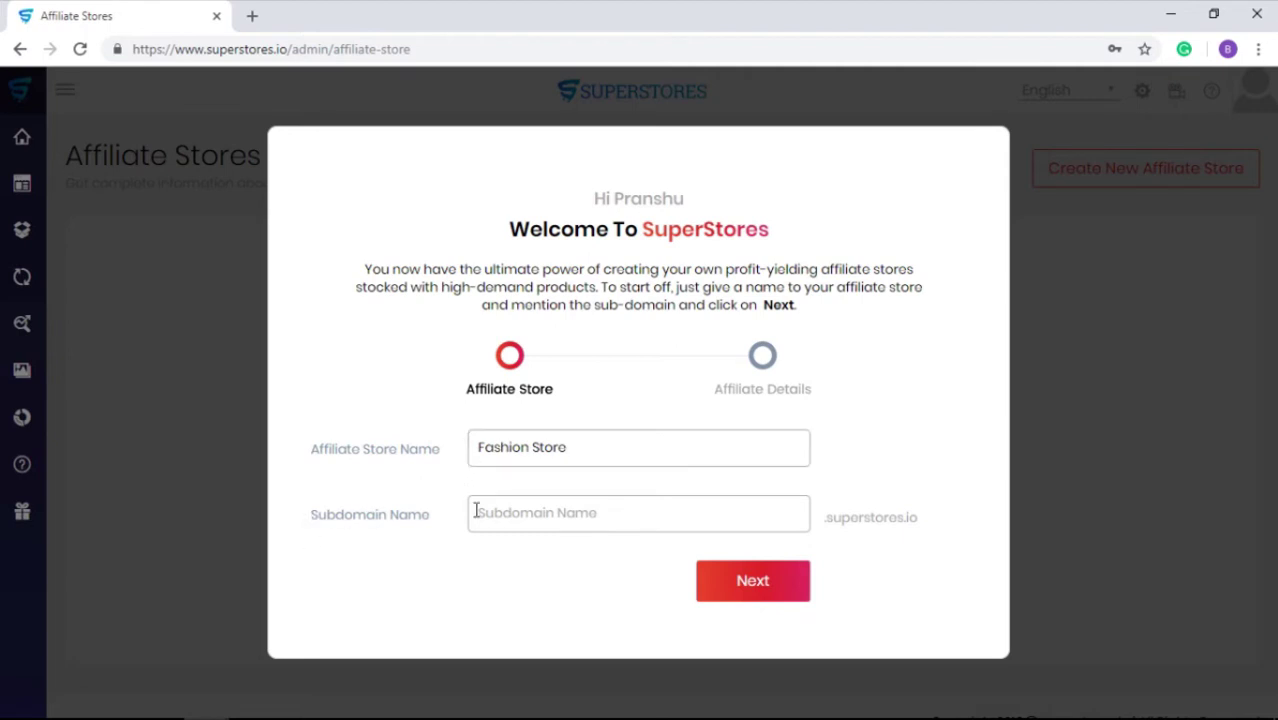
{"action": "left_click", "coordinate": [475, 511]}
{"action": "type", "text": "fashionpoint"}
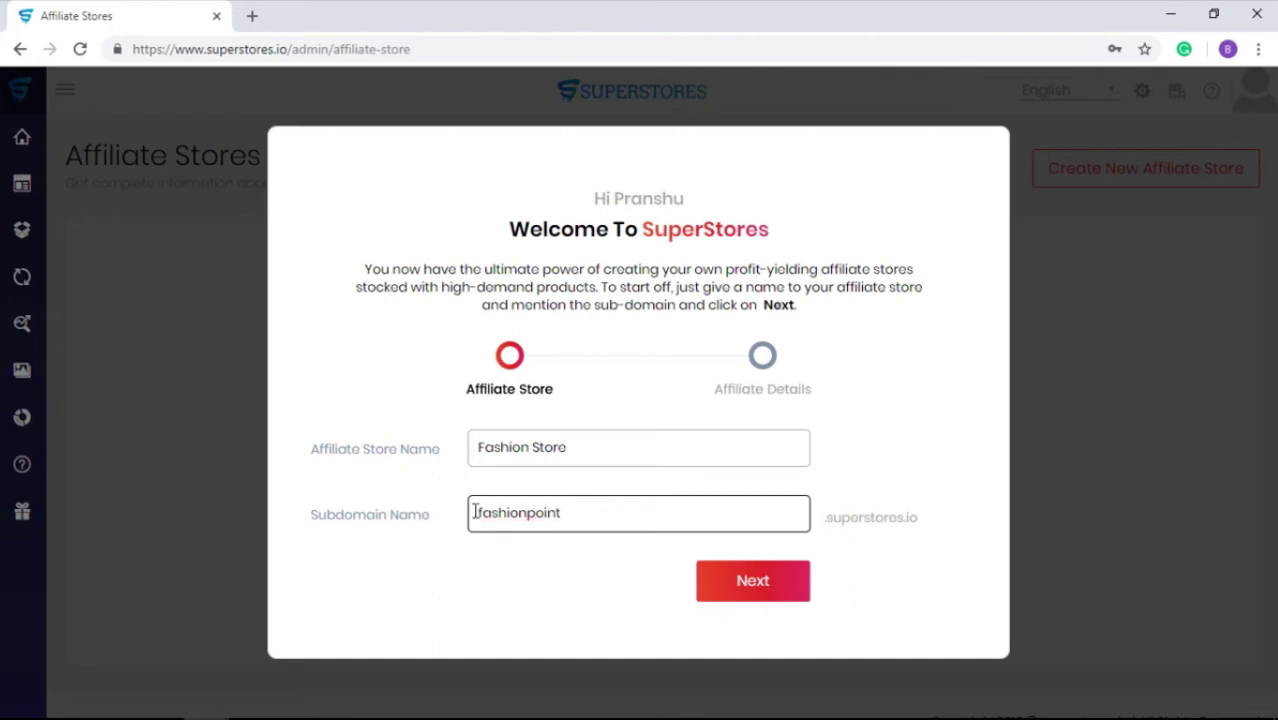
{"action": "left_click", "coordinate": [528, 543]}
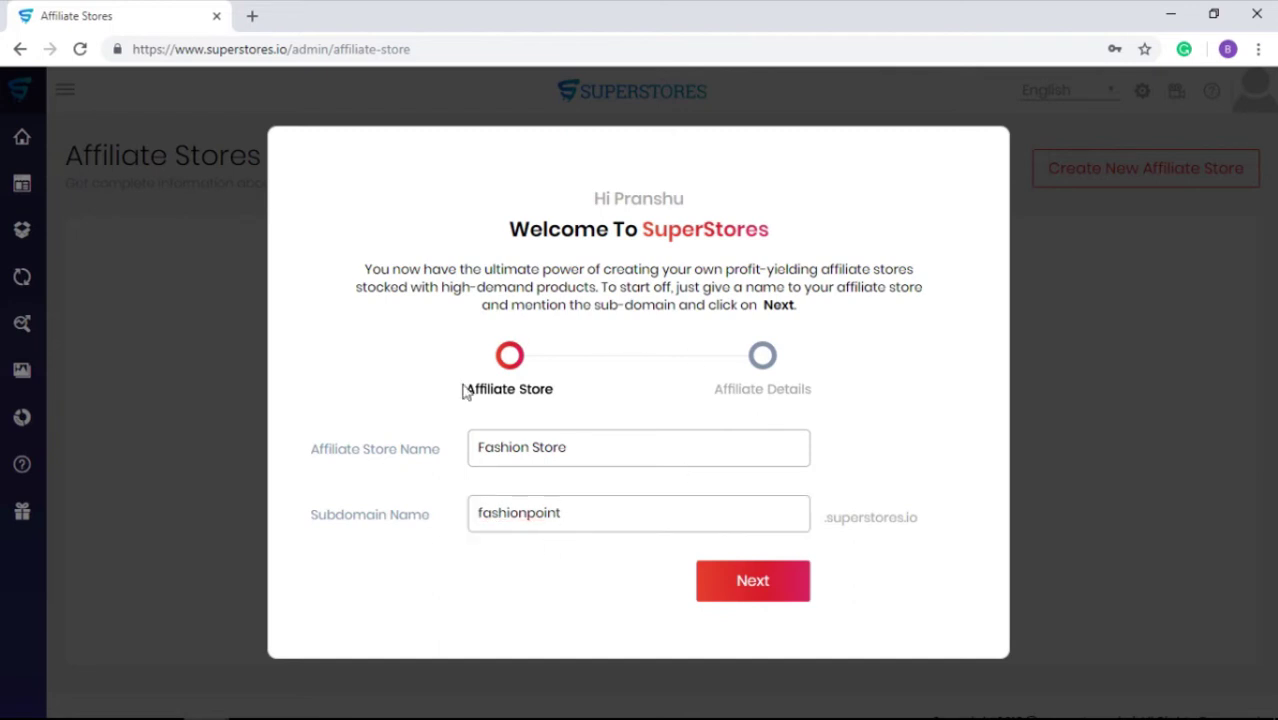
{"action": "left_click", "coordinate": [760, 605]}
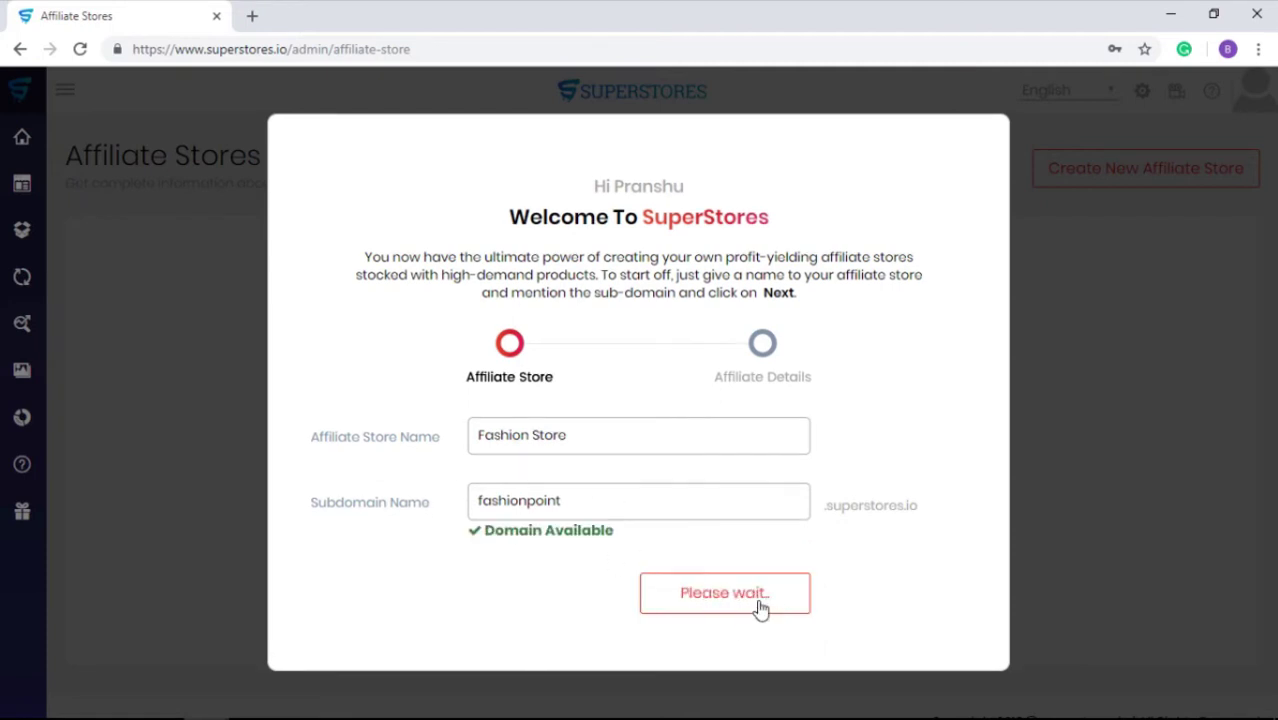
- Choose Amazon as the online store and webservices.amazon.com as its marketplace
{"action": "scroll", "coordinate": [547, 300], "scroll_direction": "down", "scroll_amount": 1}
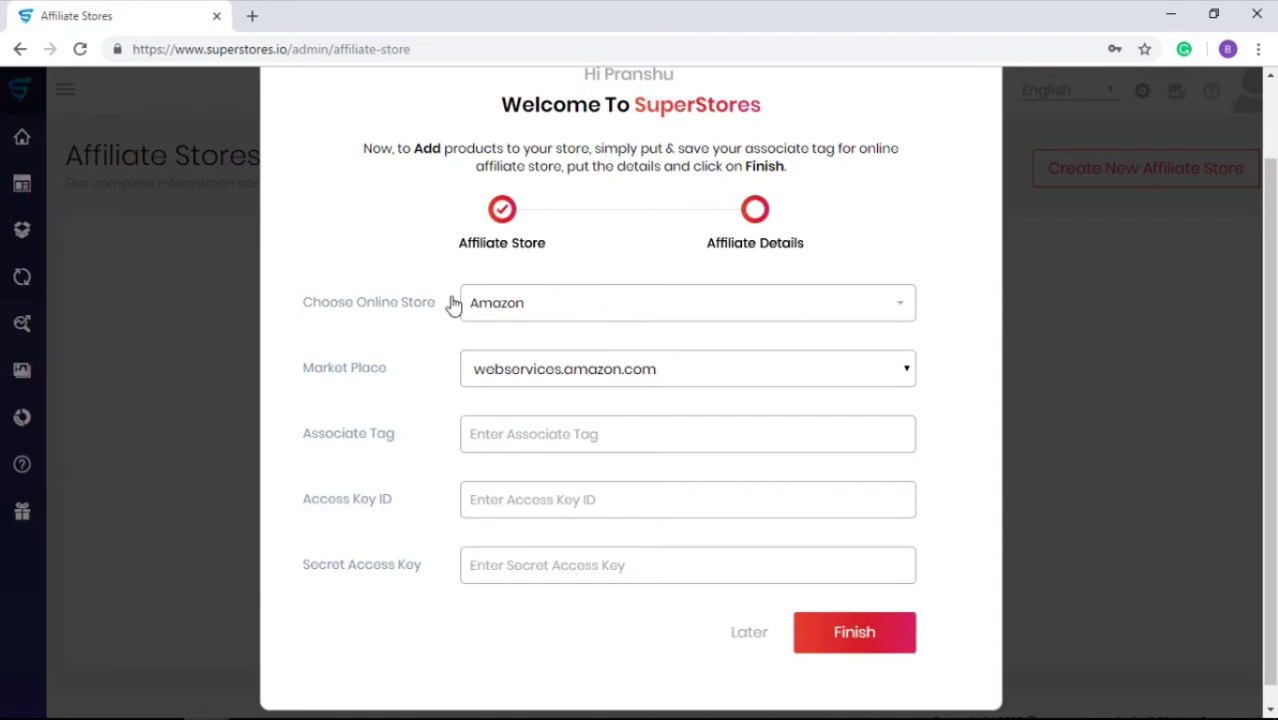
{"action": "triple_click", "coordinate": [357, 301]}
{"action": "left_click", "coordinate": [504, 342]}
{"action": "left_click", "coordinate": [570, 316]}
{"action": "scroll", "coordinate": [505, 405], "scroll_direction": "down", "scroll_amount": 1}
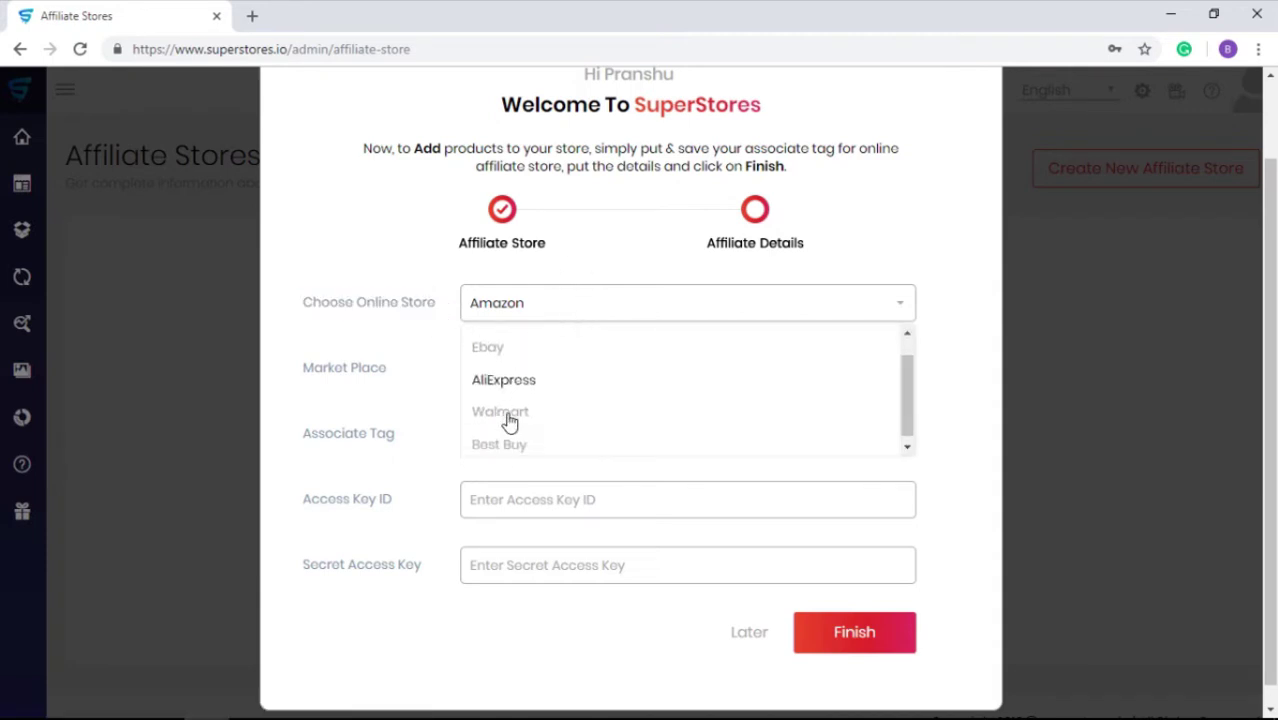
{"action": "scroll", "coordinate": [510, 410], "scroll_direction": "up", "scroll_amount": 1}
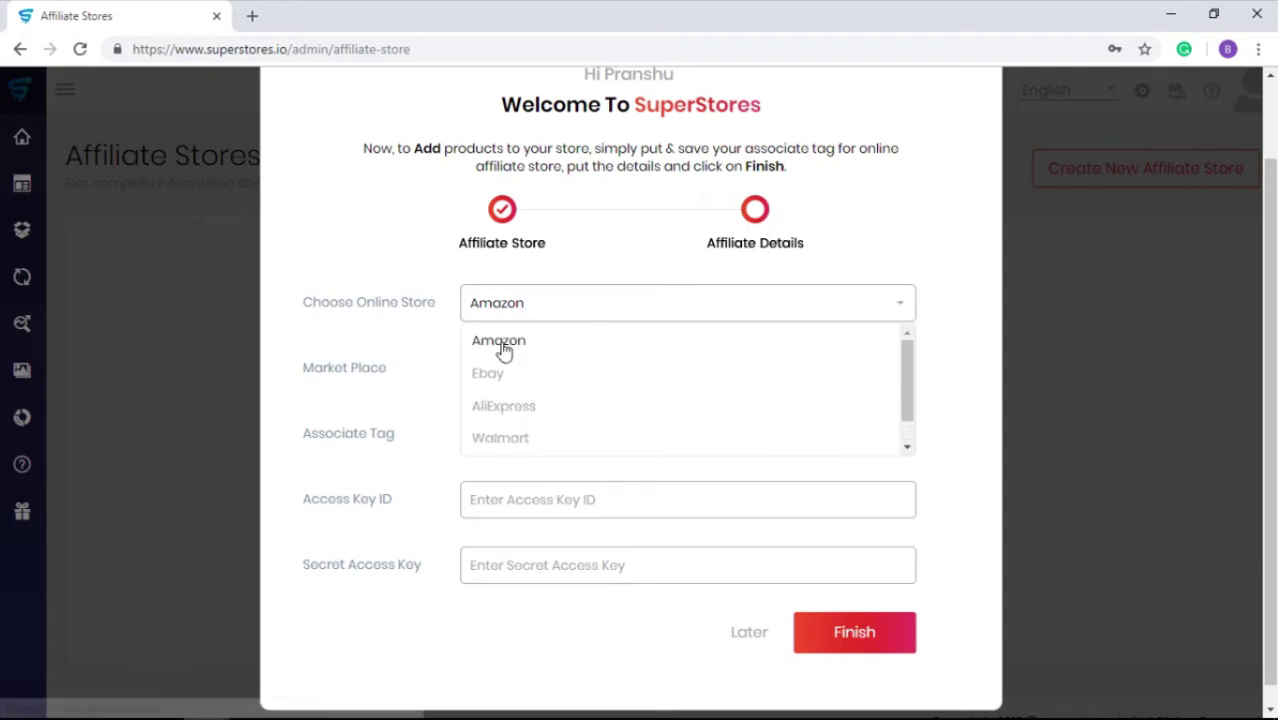
{"action": "left_click", "coordinate": [499, 342]}
{"action": "scroll", "coordinate": [408, 338], "scroll_direction": "down", "scroll_amount": 1}
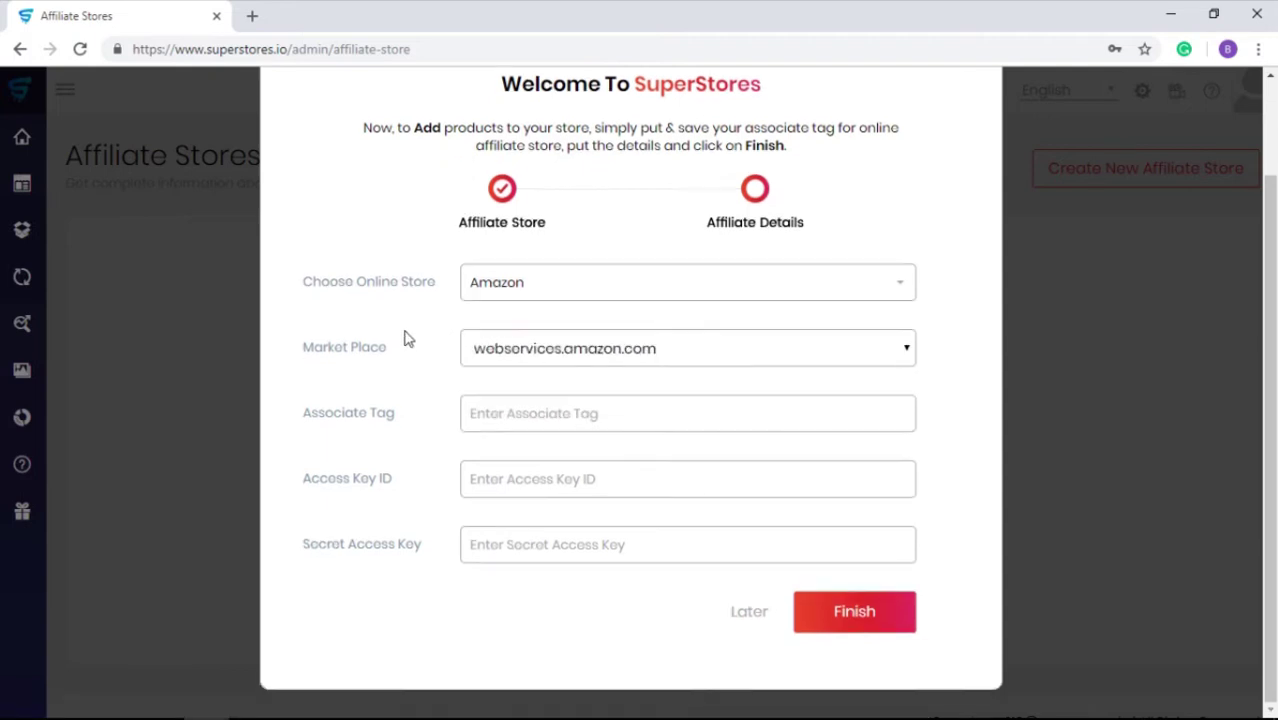
{"action": "left_click", "coordinate": [636, 352]}
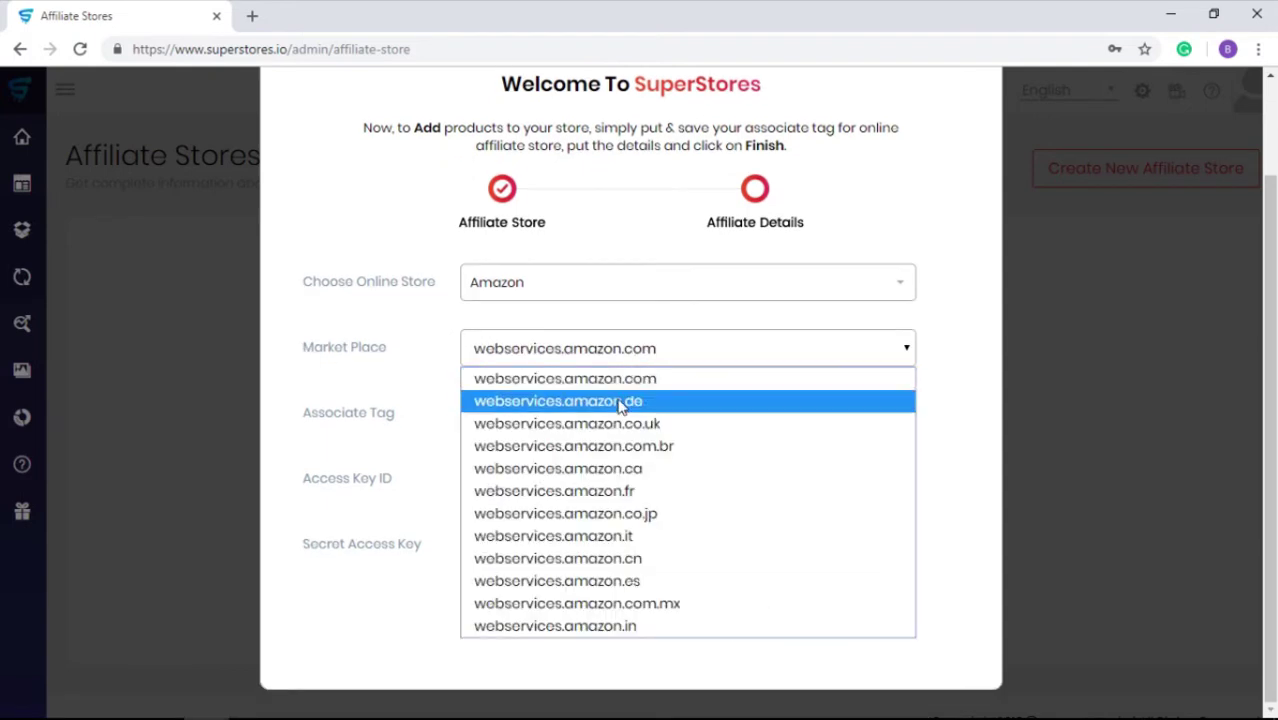
{"action": "left_click", "coordinate": [560, 378]}
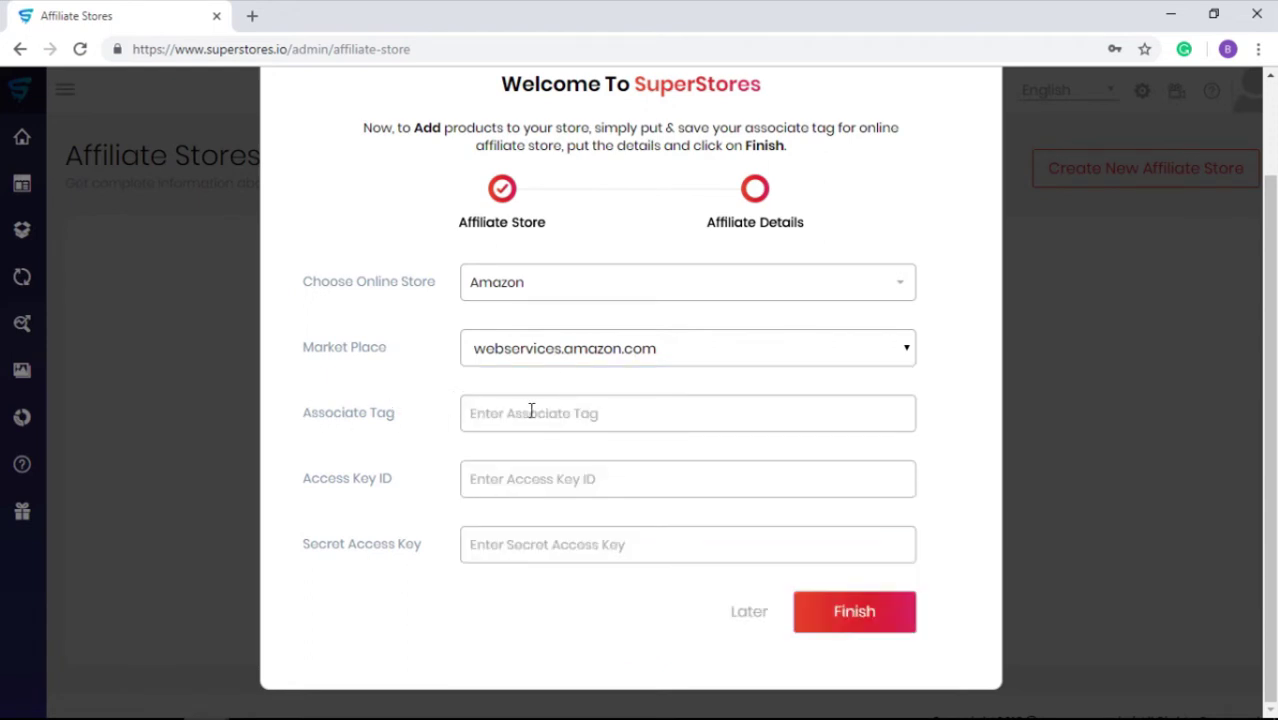
- Fill in the Amazon associate tag, access key ID and secret access key, and finish the store setup
{"action": "left_click", "coordinate": [500, 414]}
{"action": "key", "text": "Down"}
{"action": "key", "text": "Return"}
{"action": "left_click", "coordinate": [530, 479]}
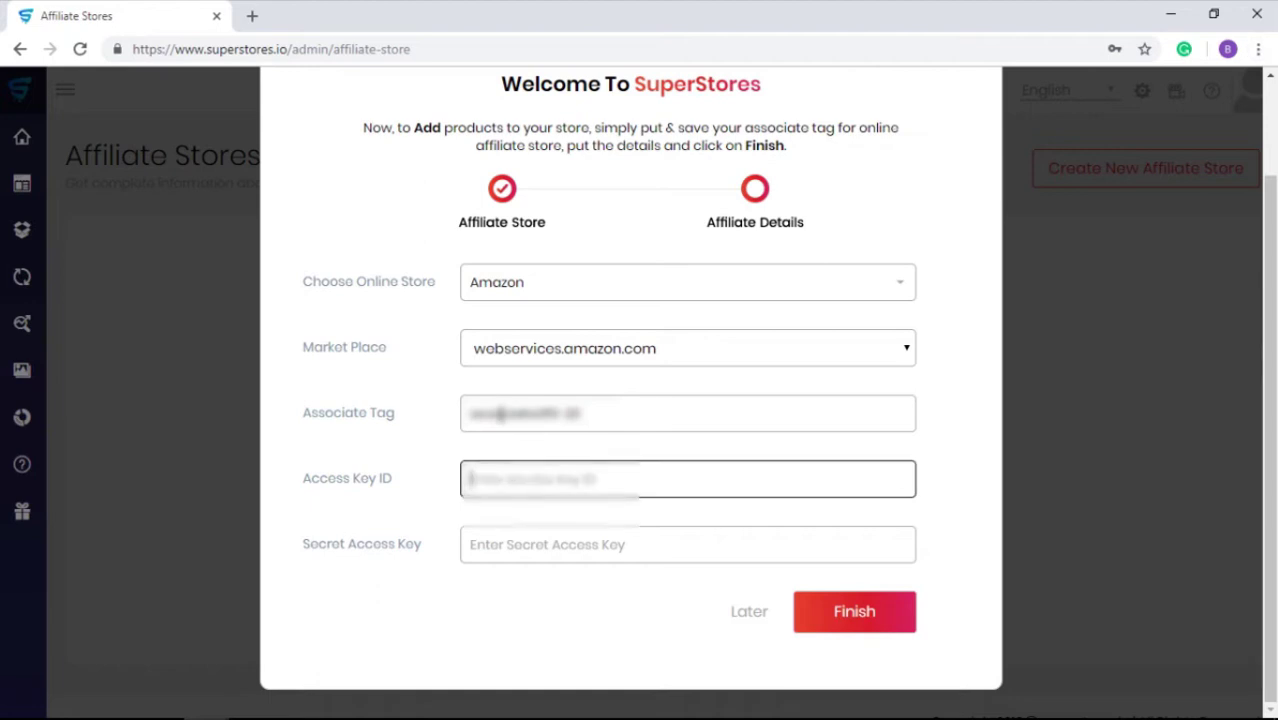
{"action": "key", "text": "ctrl+v"}
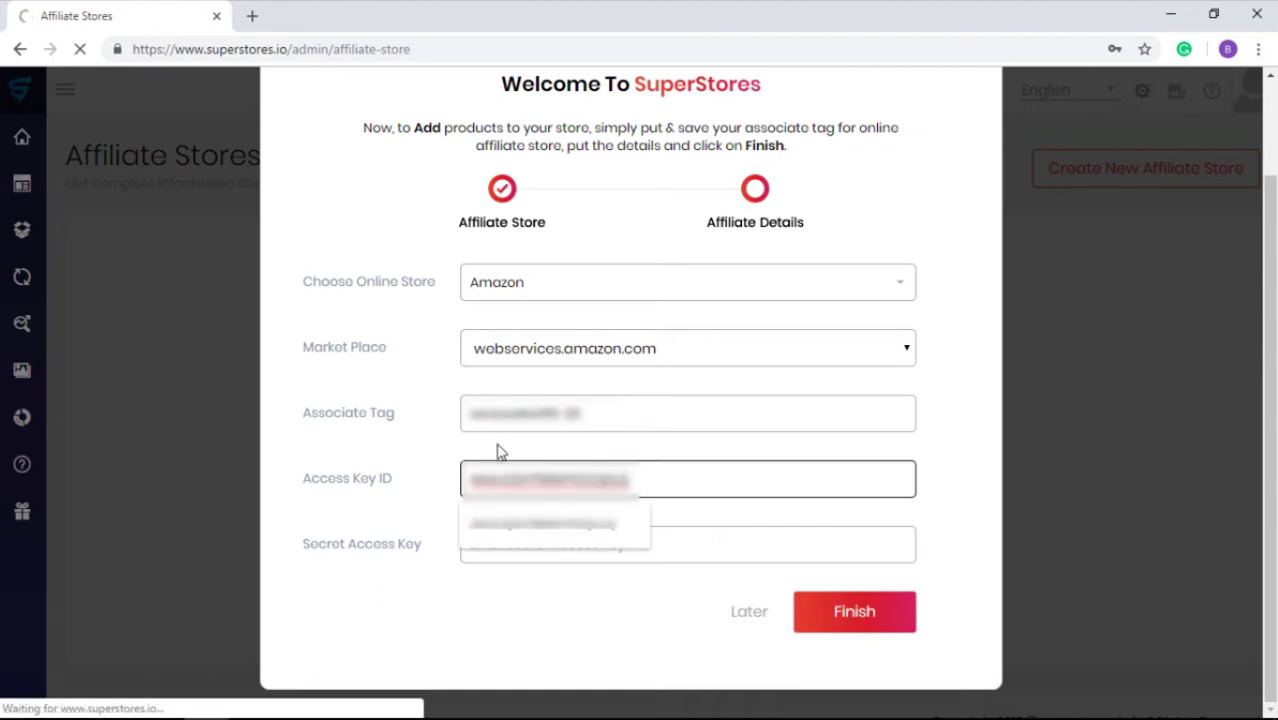
{"action": "left_click", "coordinate": [562, 518]}
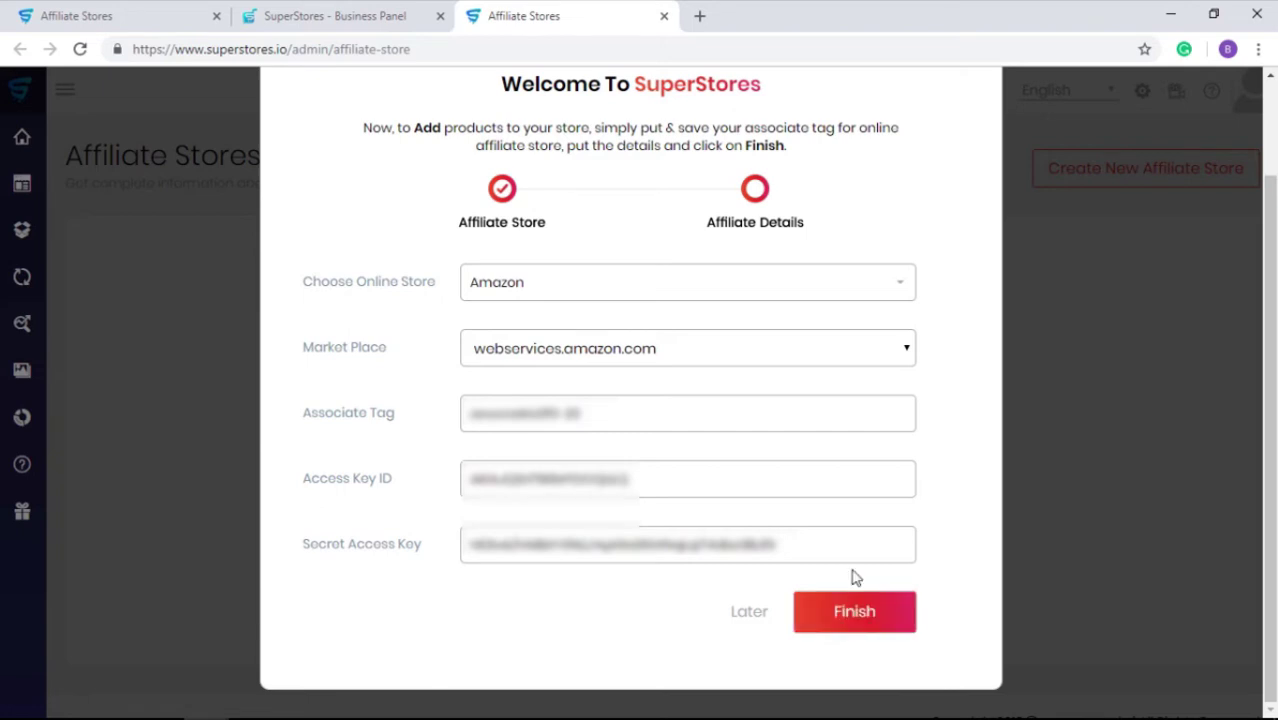
{"action": "left_click", "coordinate": [850, 633]}
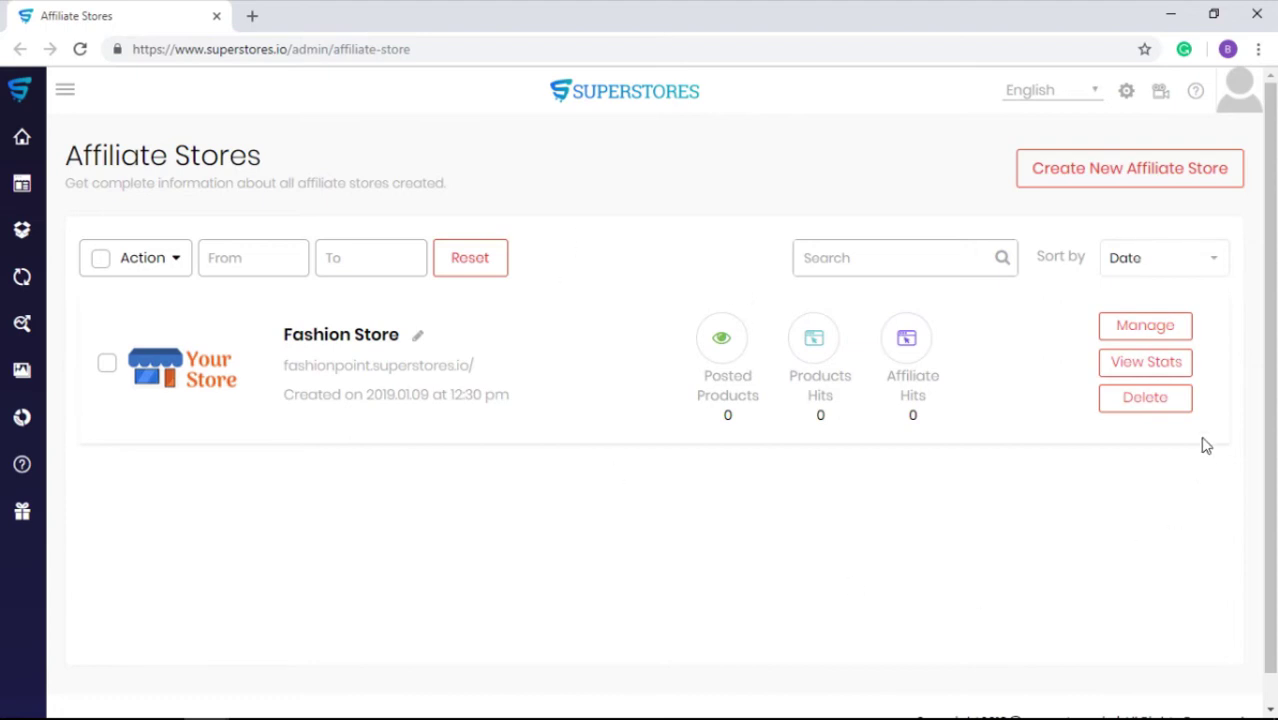
- Open the management dashboard of the Fashion Store and skip the introductory walkthrough
{"action": "left_click", "coordinate": [1147, 330]}
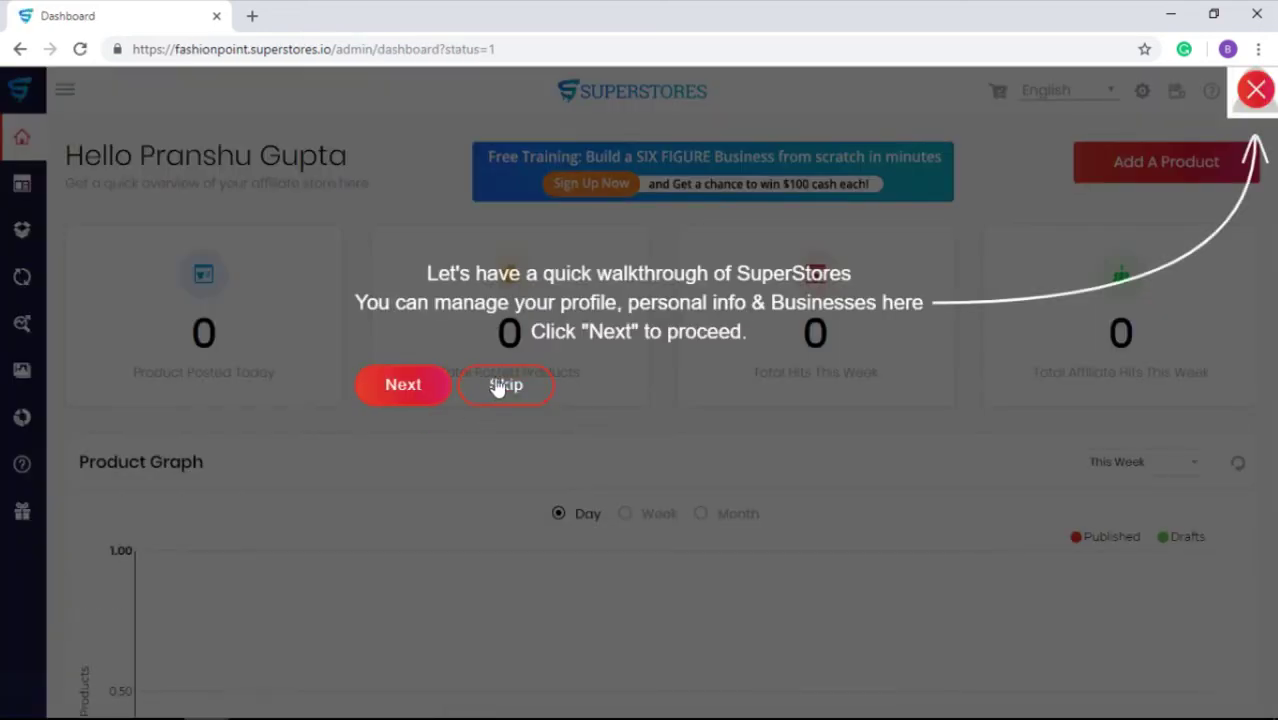
{"action": "left_click", "coordinate": [497, 388]}
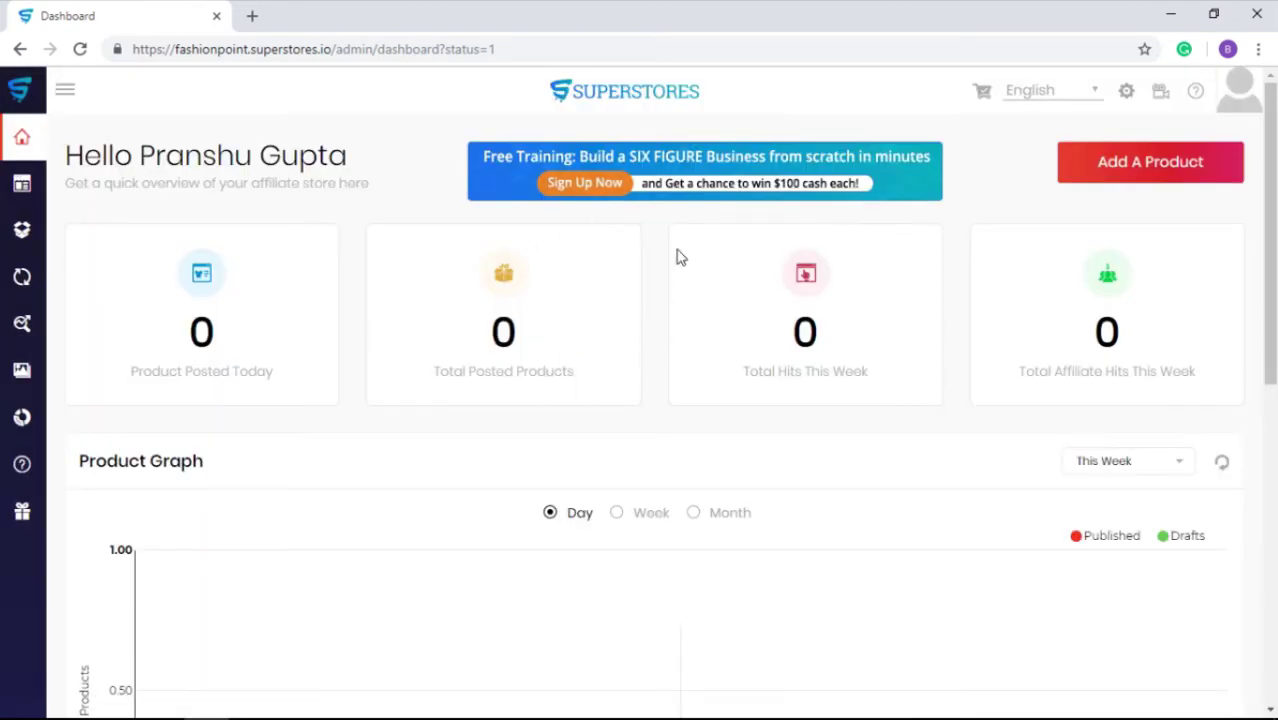
- Open the account's profile settings and review the personal info, contact info and change password sections
{"action": "left_click", "coordinate": [1244, 94]}
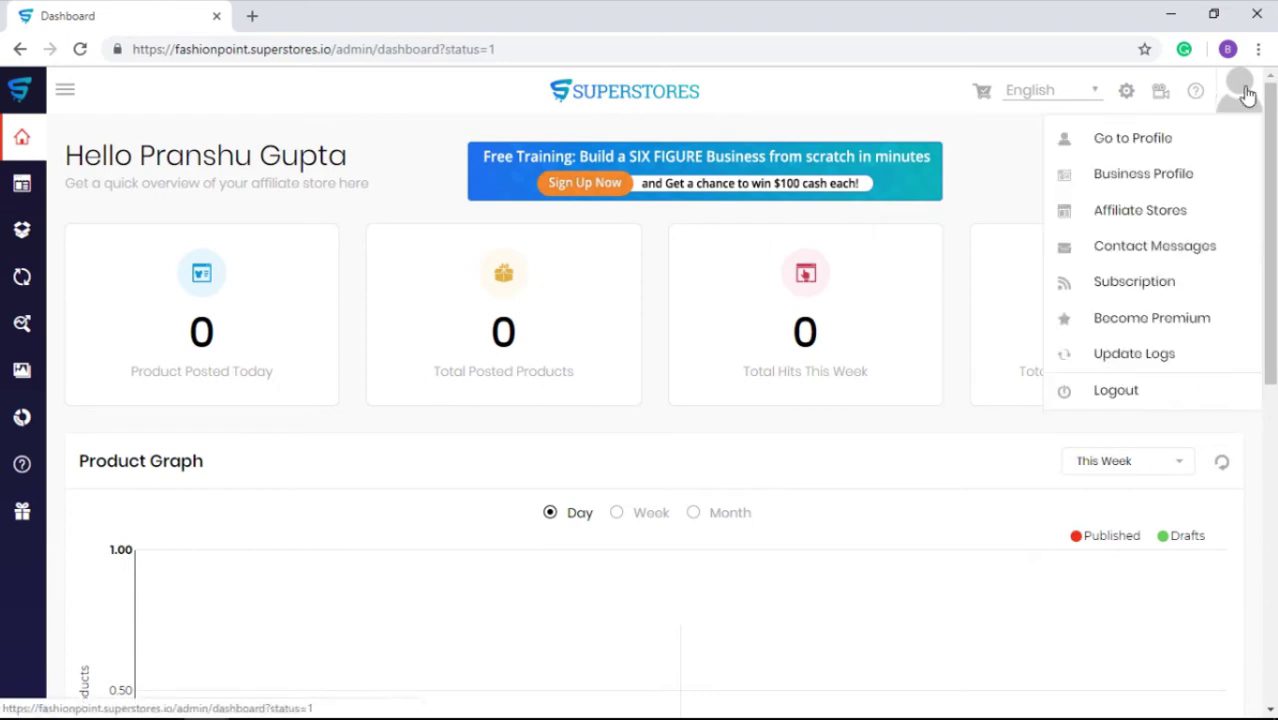
{"action": "left_click", "coordinate": [1121, 146]}
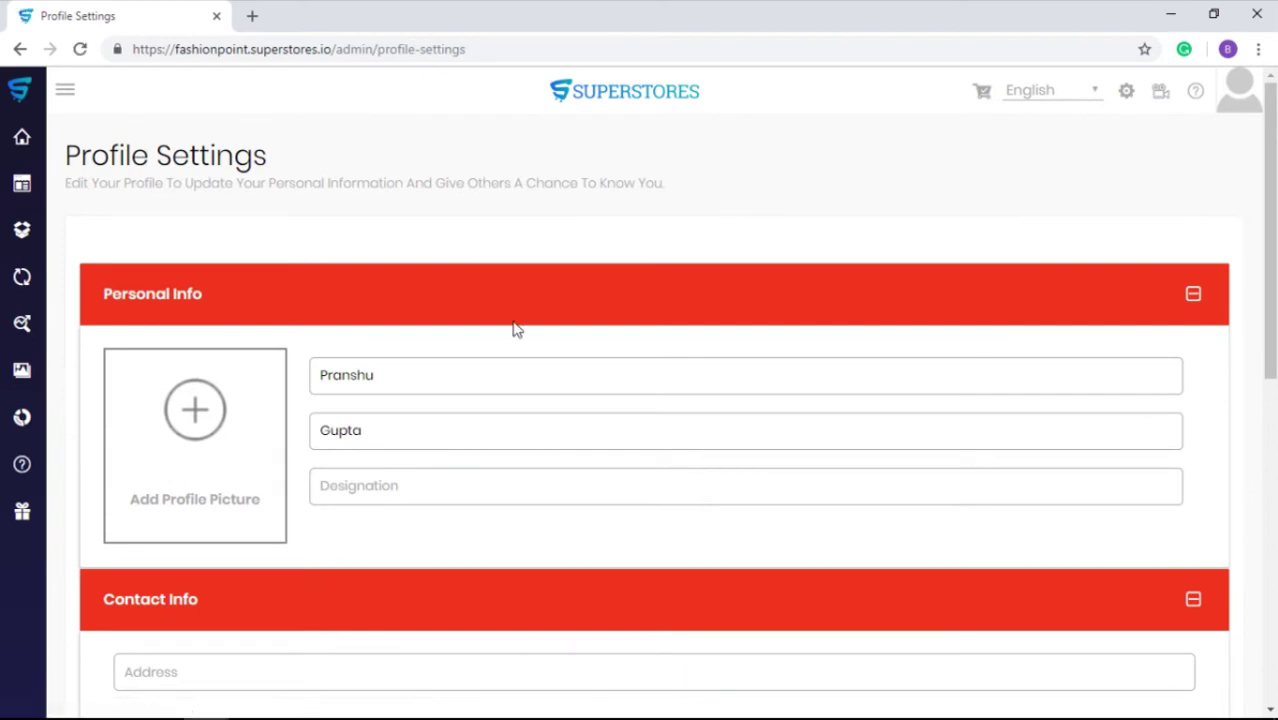
{"action": "scroll", "coordinate": [513, 330], "scroll_direction": "down", "scroll_amount": 1}
{"action": "scroll", "coordinate": [280, 320], "scroll_direction": "down", "scroll_amount": 3}
{"action": "scroll", "coordinate": [285, 268], "scroll_direction": "down", "scroll_amount": 4}
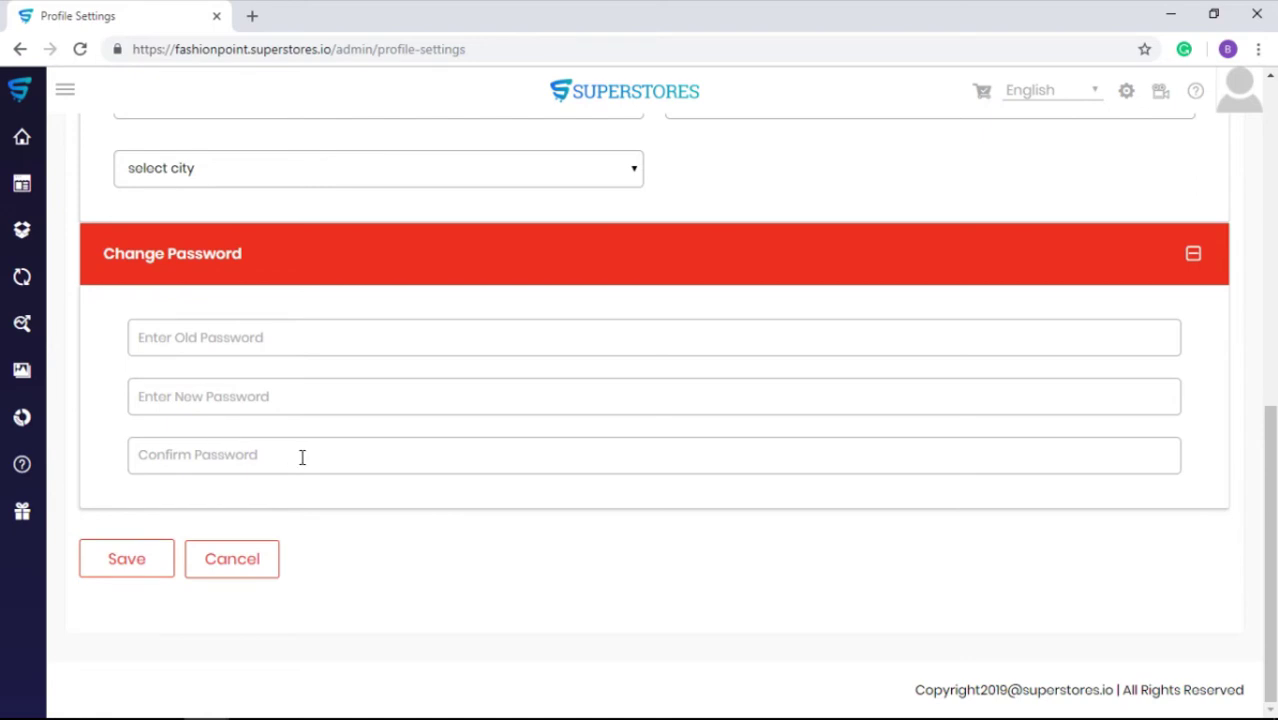
{"action": "scroll", "coordinate": [485, 466], "scroll_direction": "up", "scroll_amount": 8}
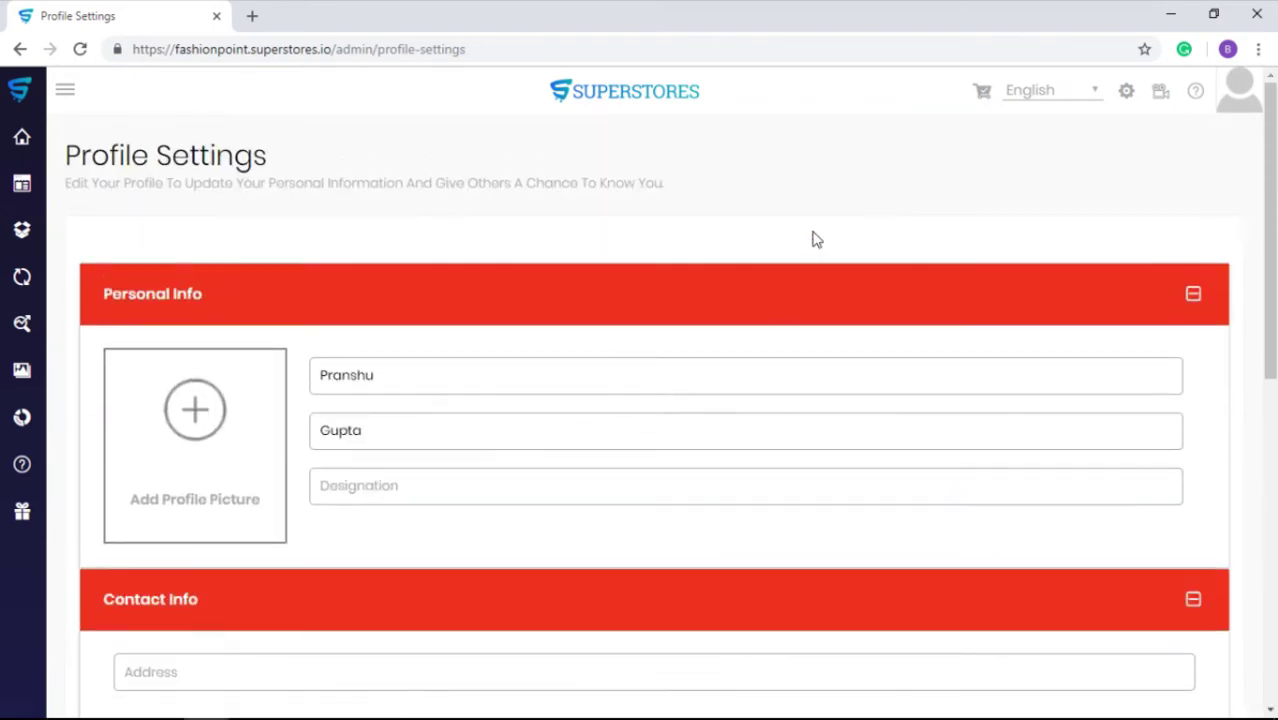
{"action": "scroll", "coordinate": [502, 472], "scroll_direction": "down", "scroll_amount": 2}
{"action": "scroll", "coordinate": [502, 472], "scroll_direction": "down", "scroll_amount": 5}
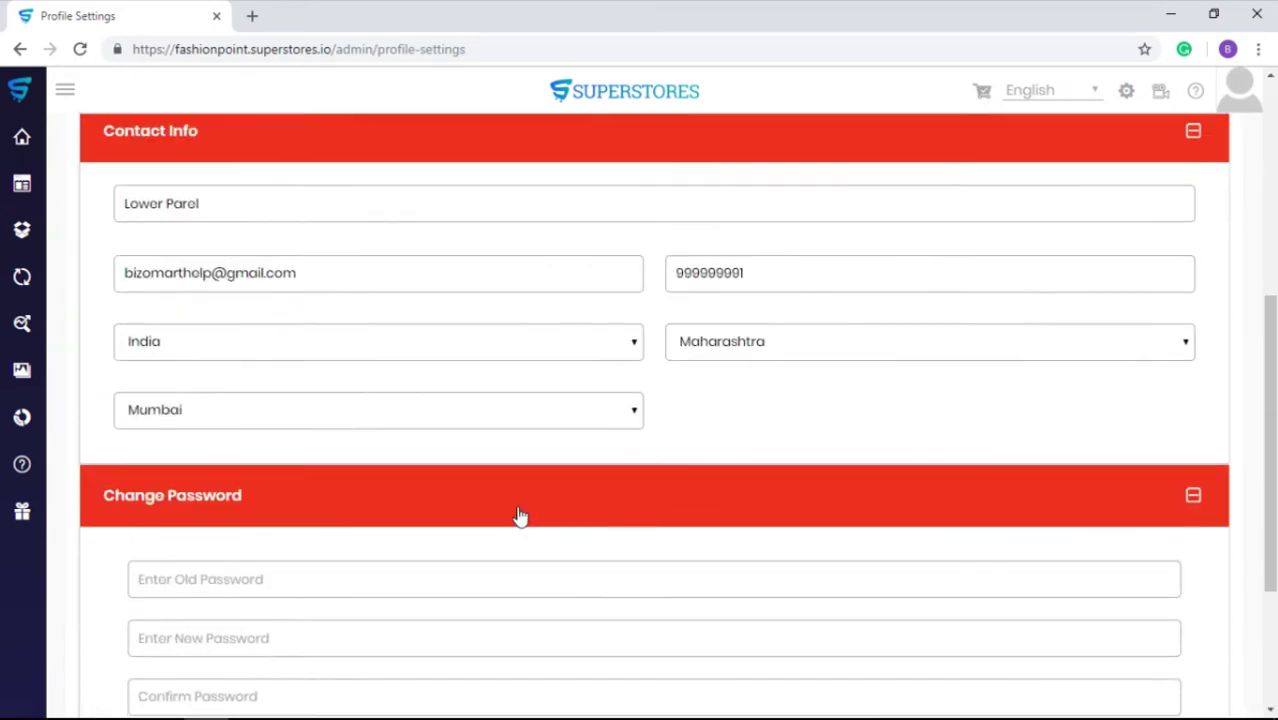
{"action": "scroll", "coordinate": [705, 385], "scroll_direction": "up", "scroll_amount": 6}
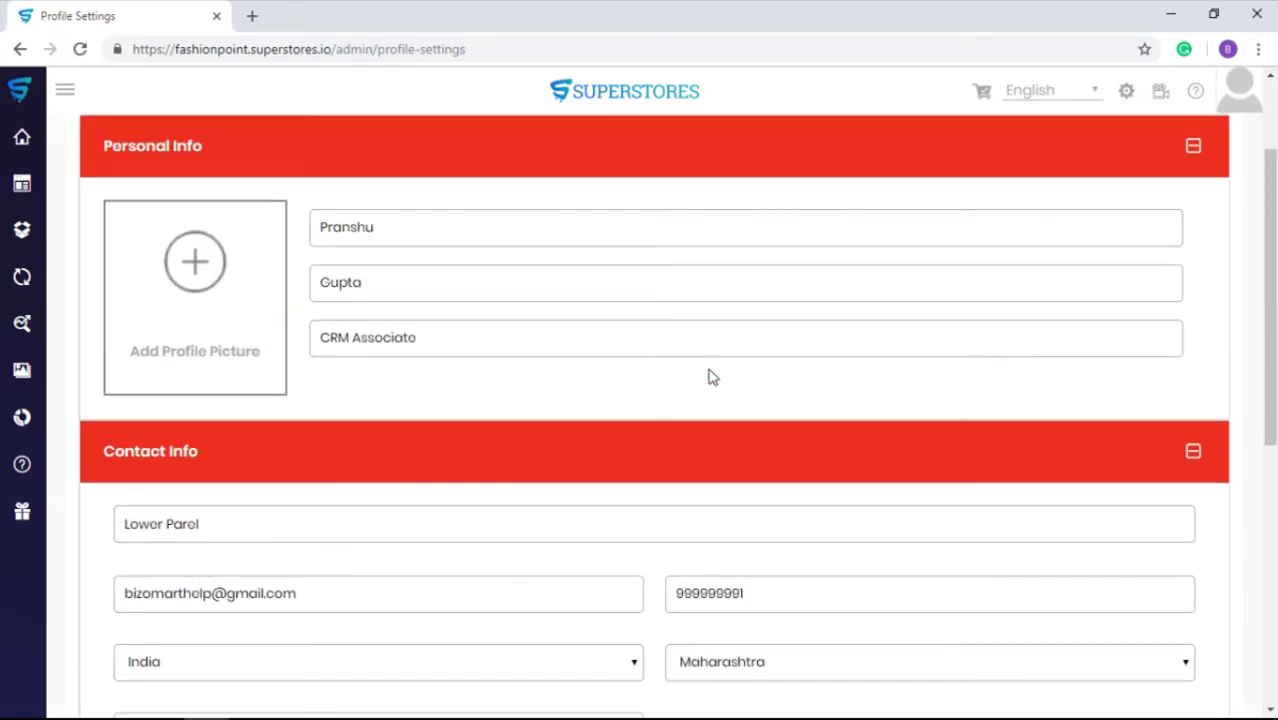
{"action": "scroll", "coordinate": [712, 377], "scroll_direction": "up", "scroll_amount": 2}
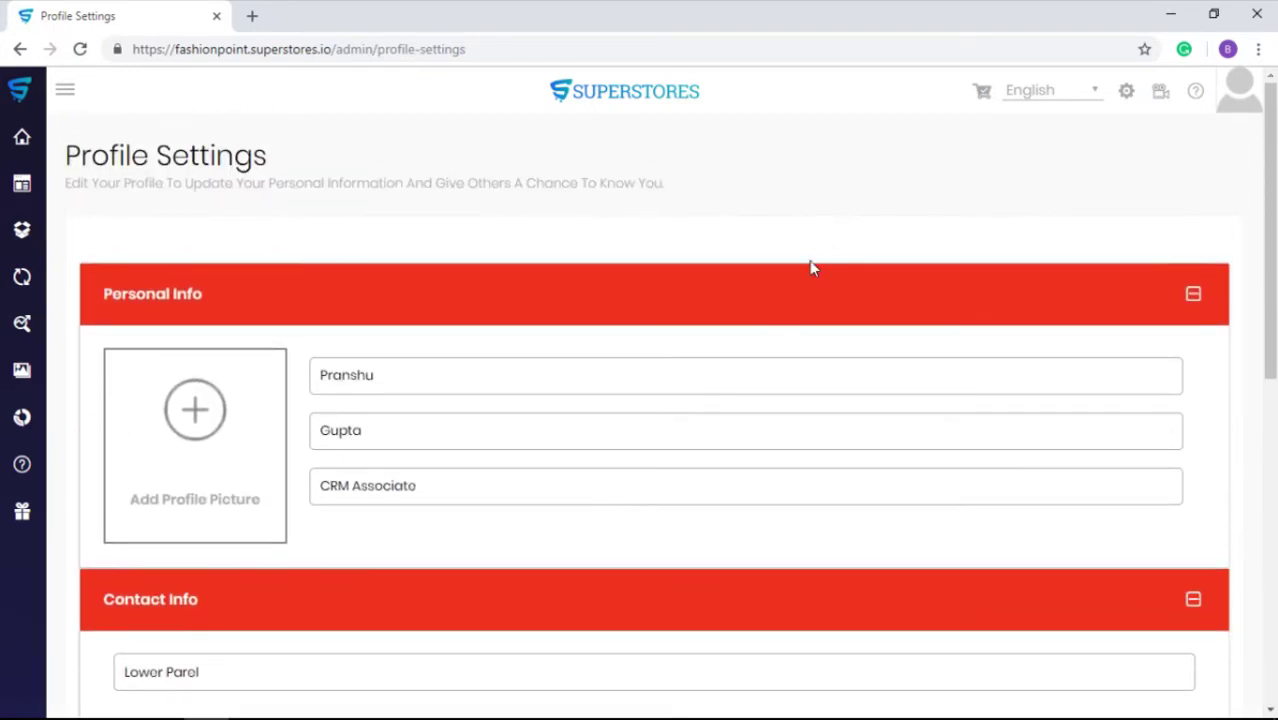
- Save the business profile with the Asia/Kolkata timezone, the copyright text "All rights are reserved." and the business address details
{"action": "left_click", "coordinate": [1241, 110]}
{"action": "left_click", "coordinate": [1143, 180]}
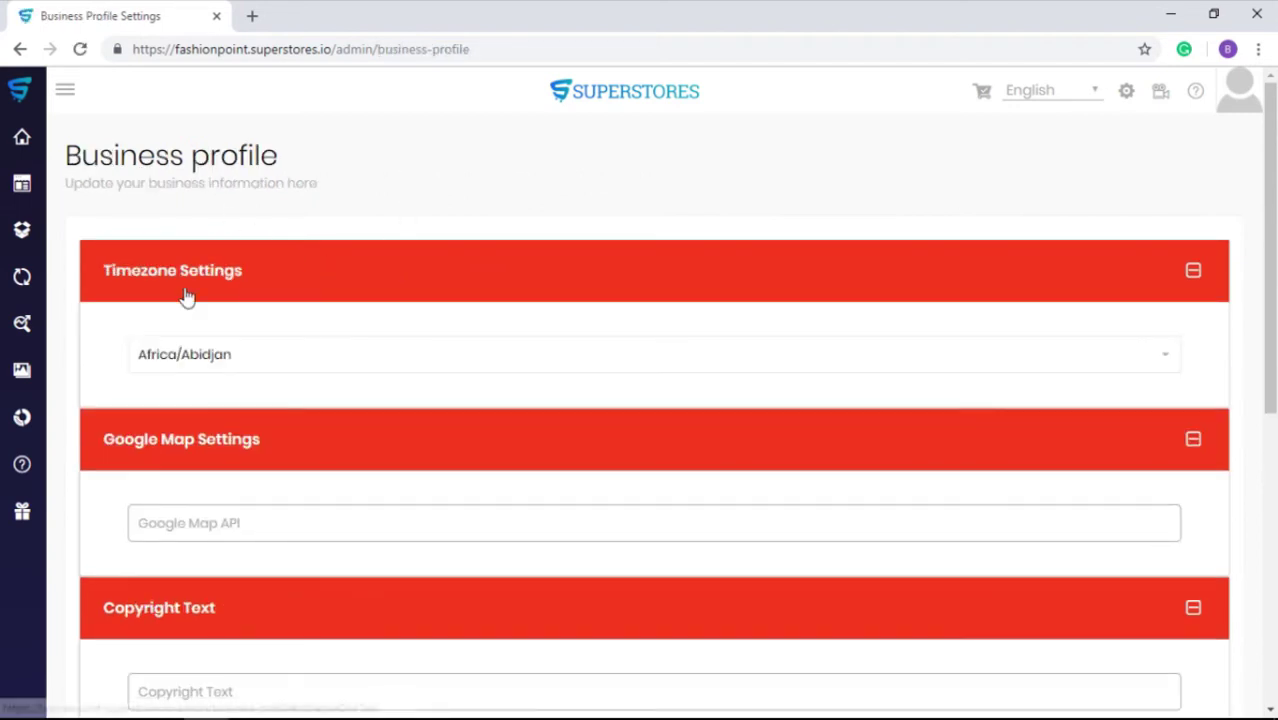
{"action": "scroll", "coordinate": [535, 261], "scroll_direction": "down", "scroll_amount": 1}
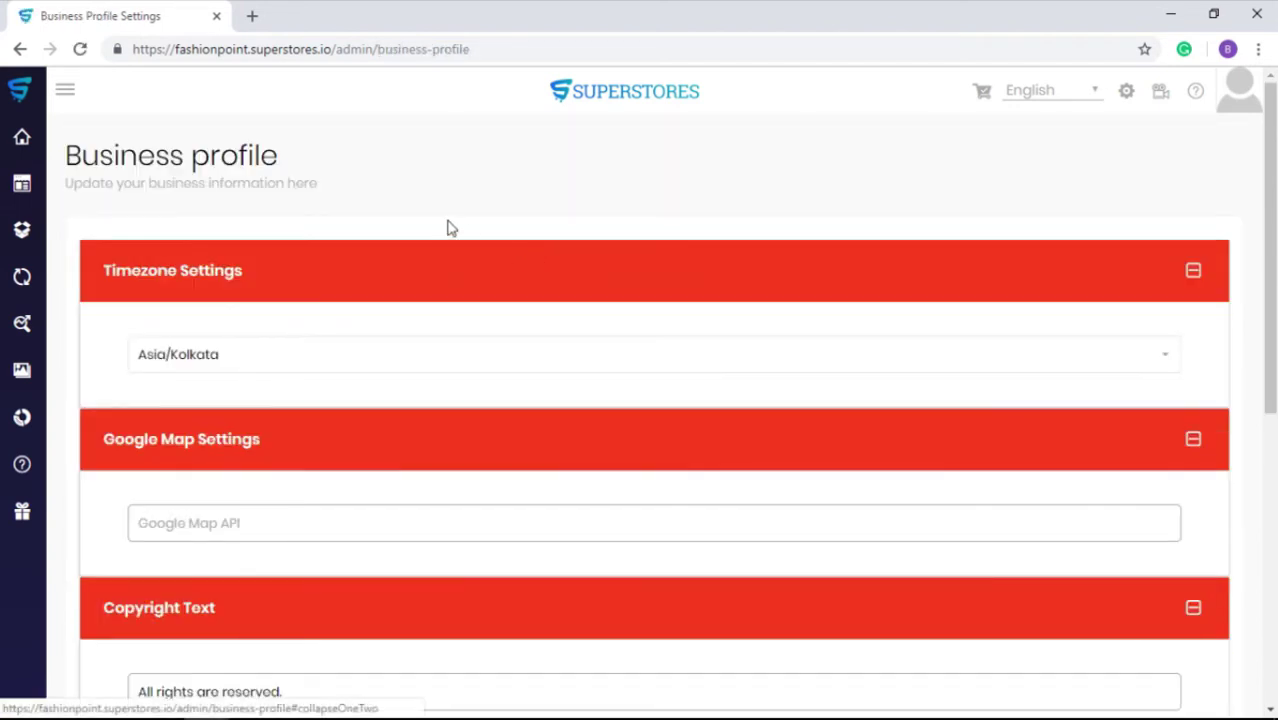
{"action": "scroll", "coordinate": [412, 225], "scroll_direction": "down", "scroll_amount": 2}
{"action": "scroll", "coordinate": [172, 288], "scroll_direction": "down", "scroll_amount": 2}
{"action": "scroll", "coordinate": [172, 288], "scroll_direction": "down", "scroll_amount": 3}
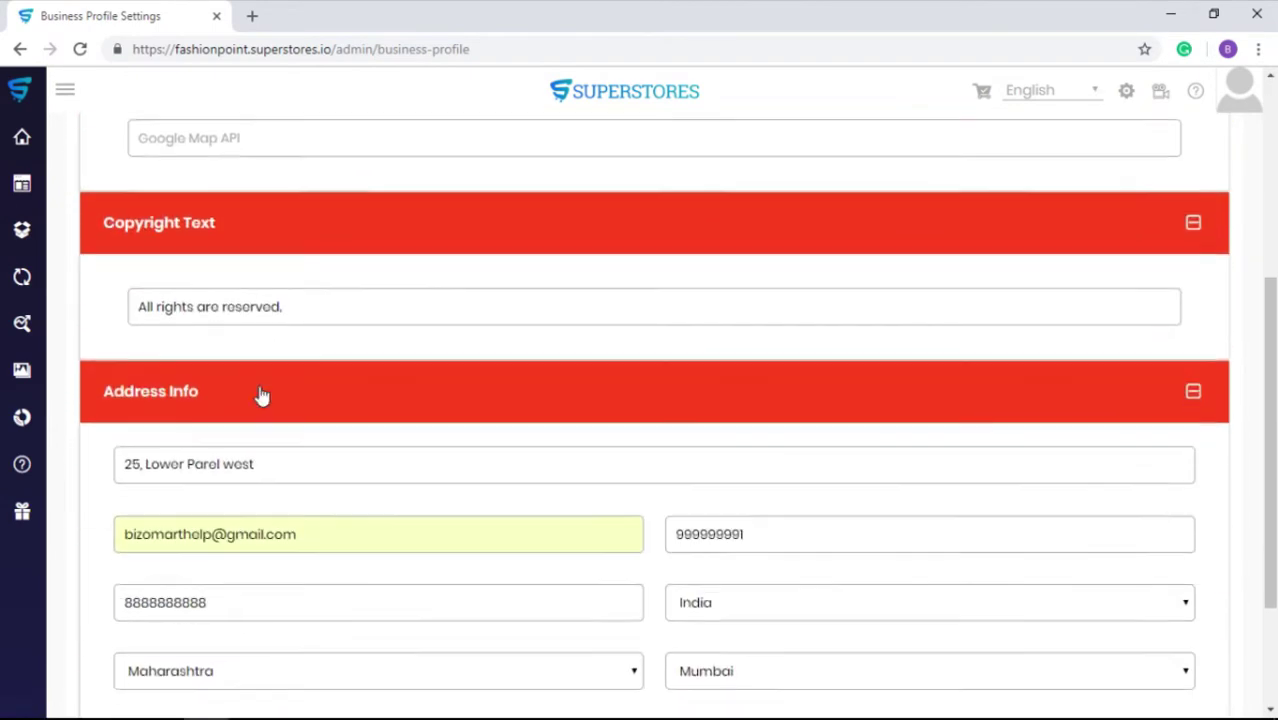
{"action": "scroll", "coordinate": [725, 500], "scroll_direction": "down", "scroll_amount": 2}
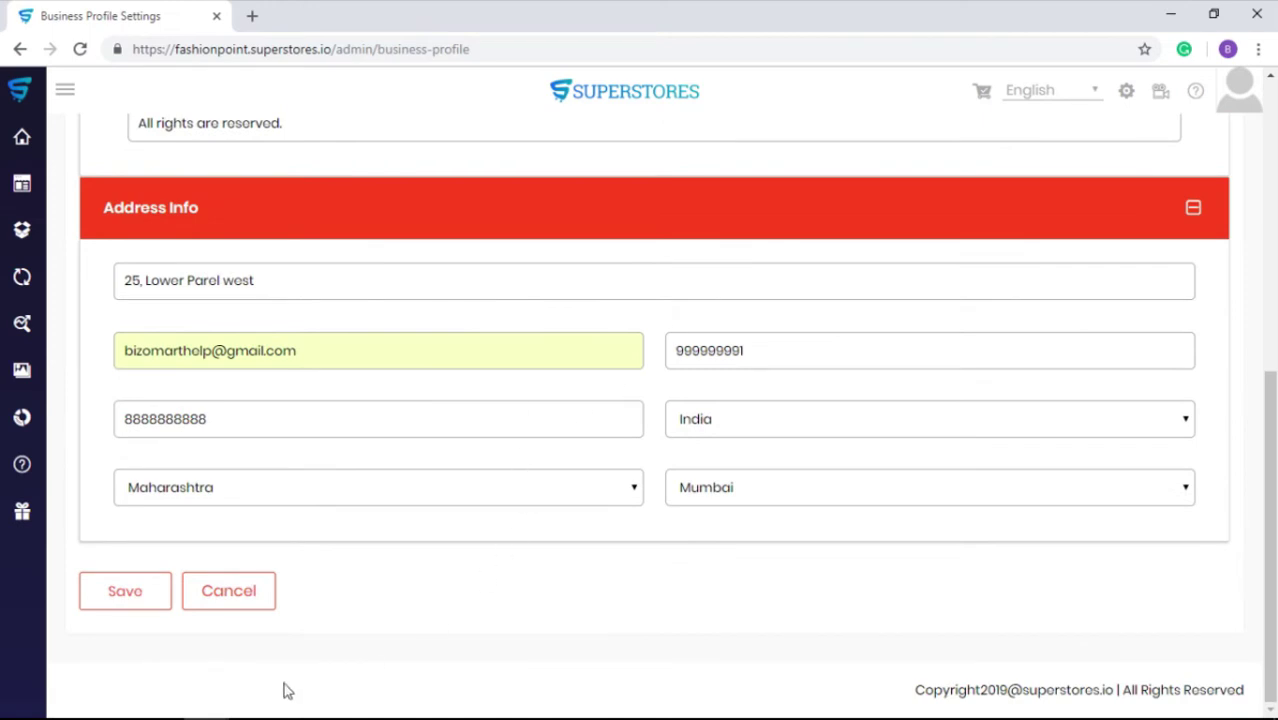
{"action": "left_click", "coordinate": [120, 590]}
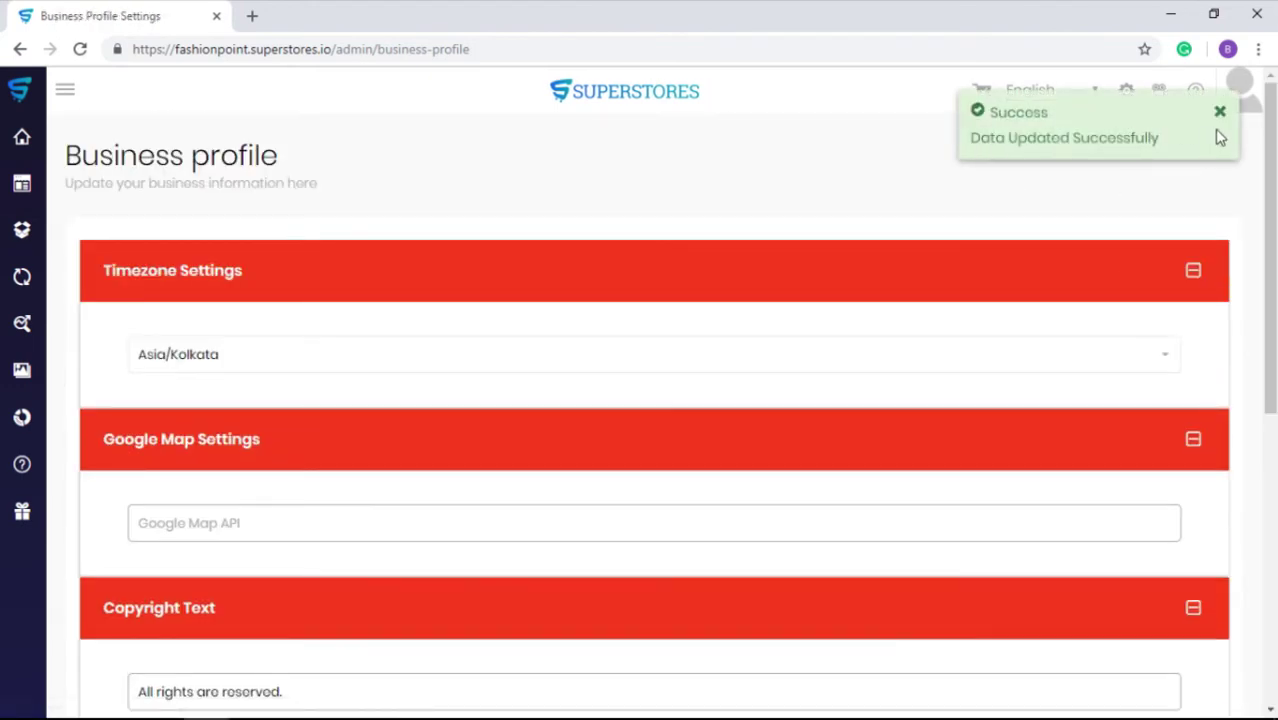
{"action": "left_click", "coordinate": [1219, 113]}
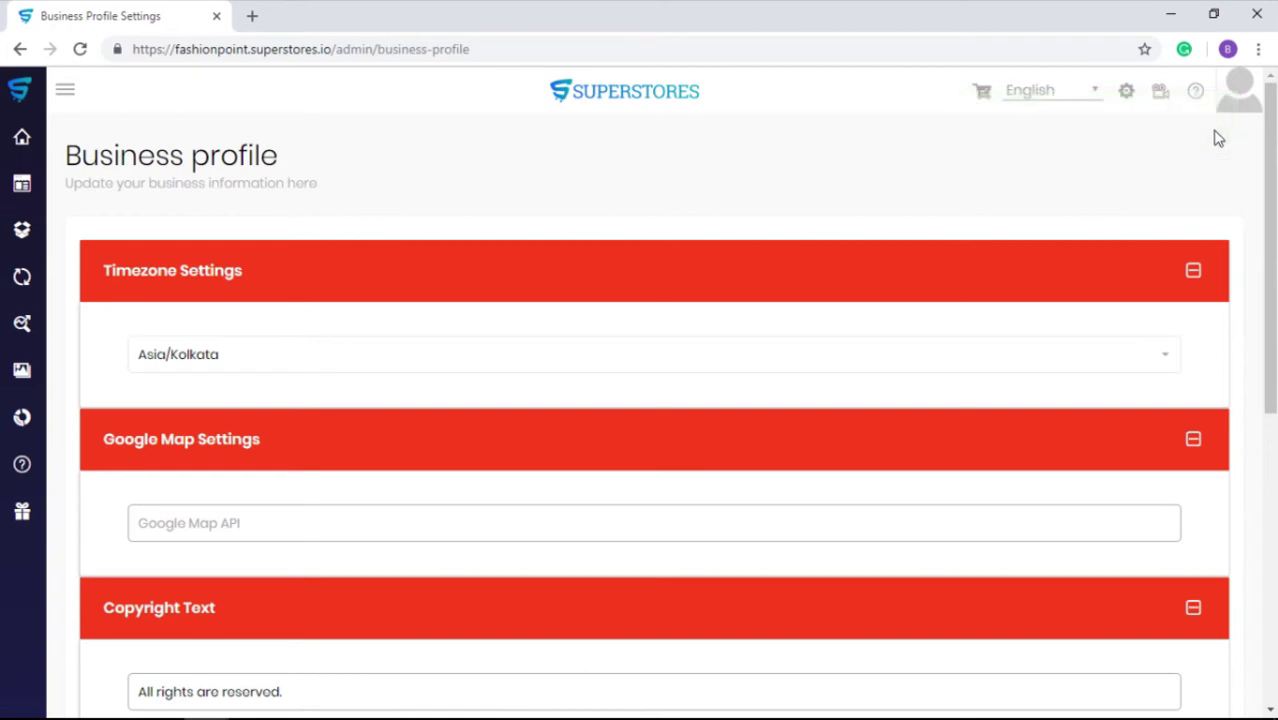
- View the list of affiliate stores and the contact messages page
{"action": "left_click", "coordinate": [1240, 100]}
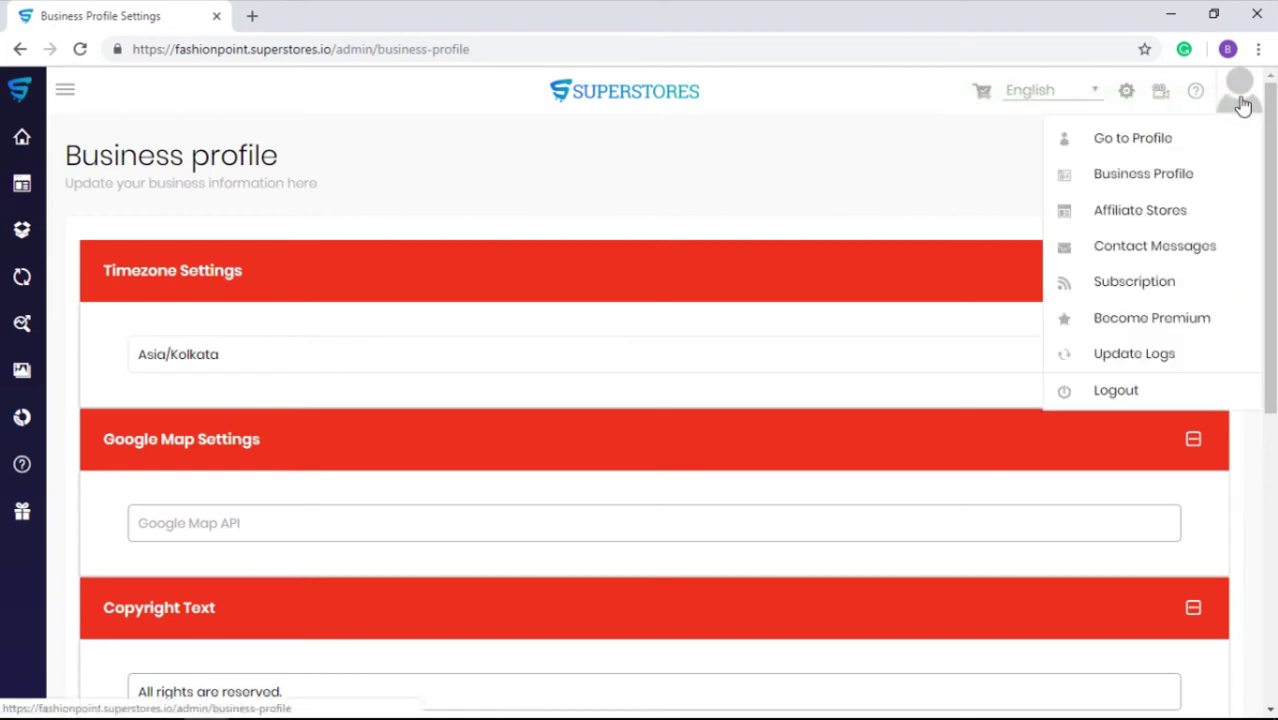
{"action": "left_click", "coordinate": [1142, 222]}
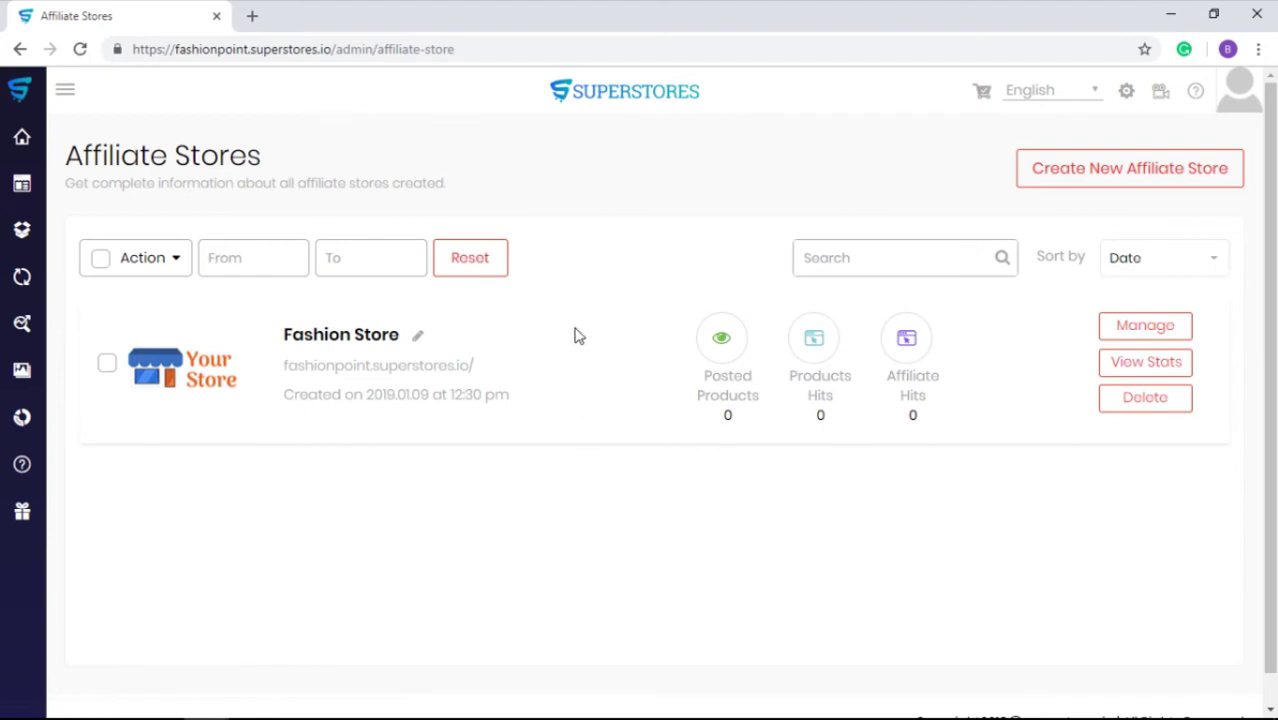
{"action": "left_click", "coordinate": [1240, 98]}
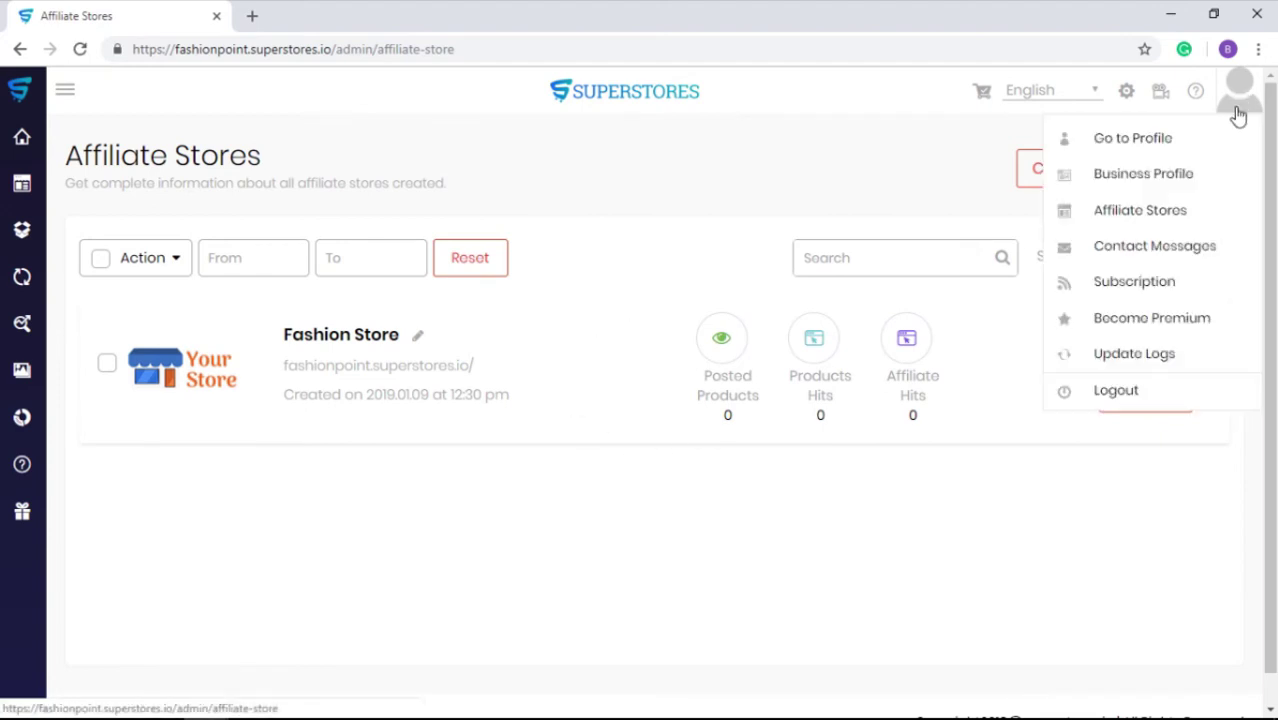
{"action": "left_click", "coordinate": [1153, 252]}
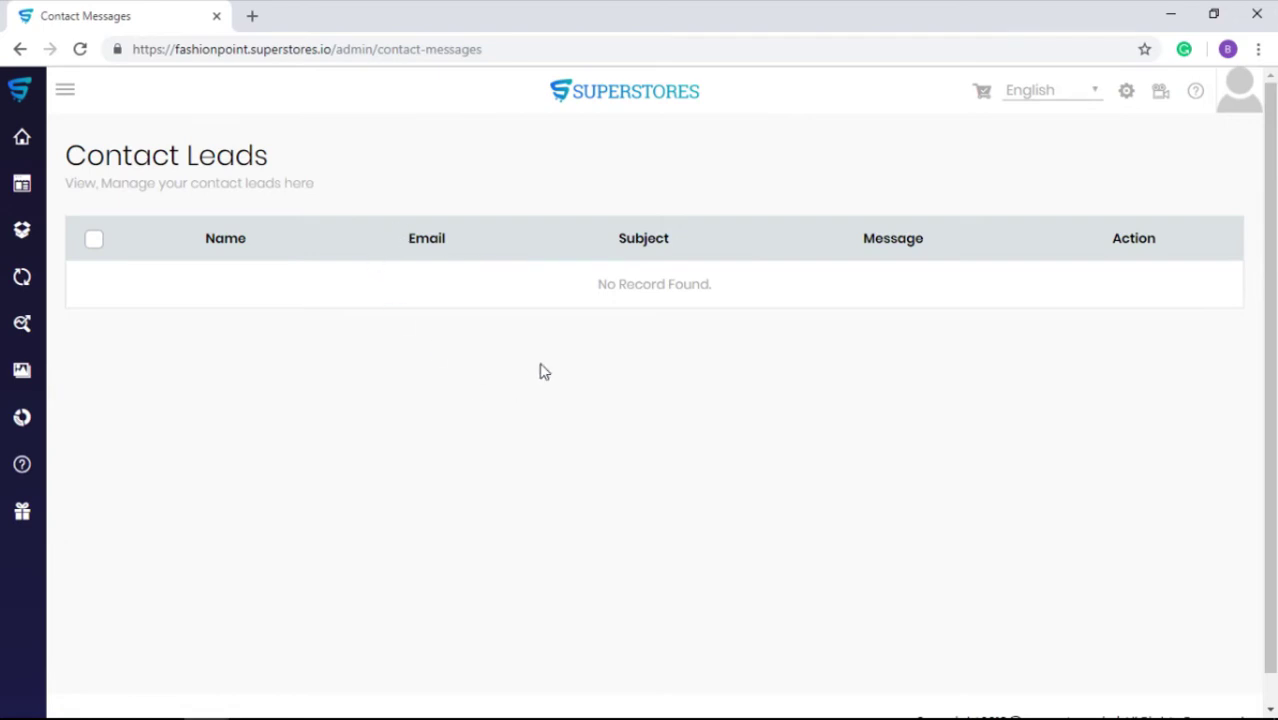
- Open the account's update logs and read through the list of released updates
{"action": "left_click", "coordinate": [1232, 106]}
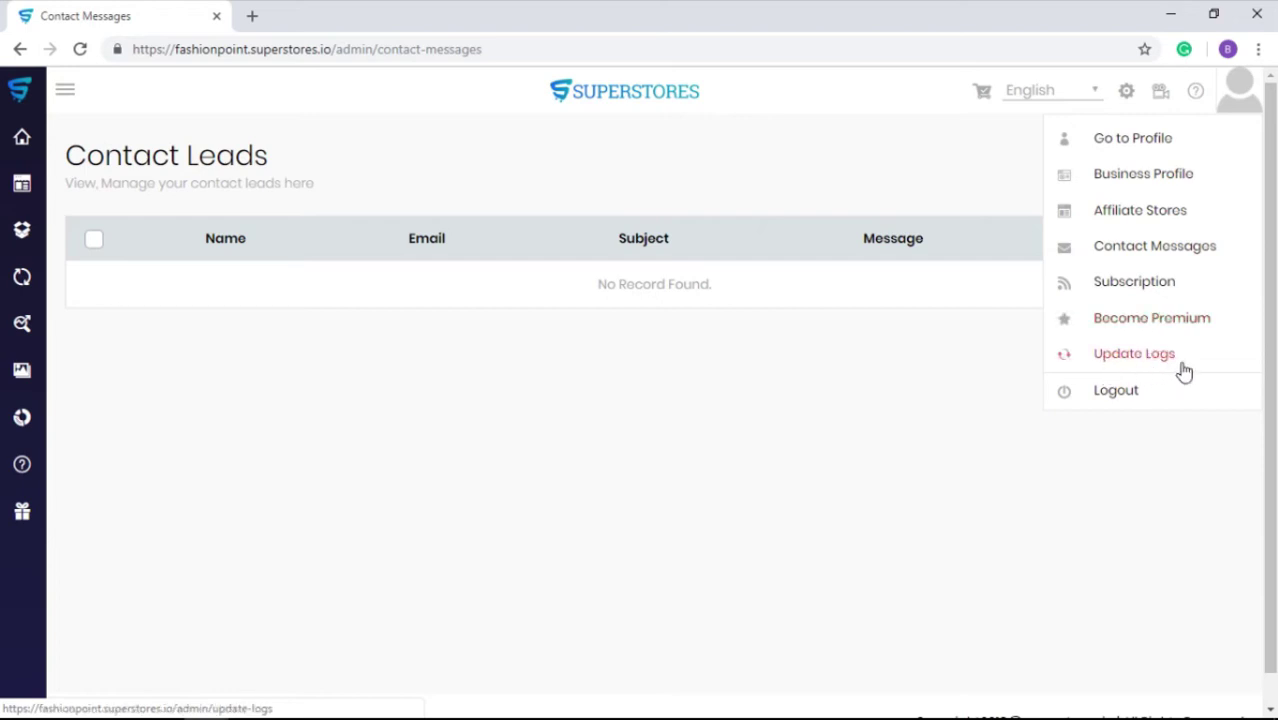
{"action": "left_click", "coordinate": [1130, 360]}
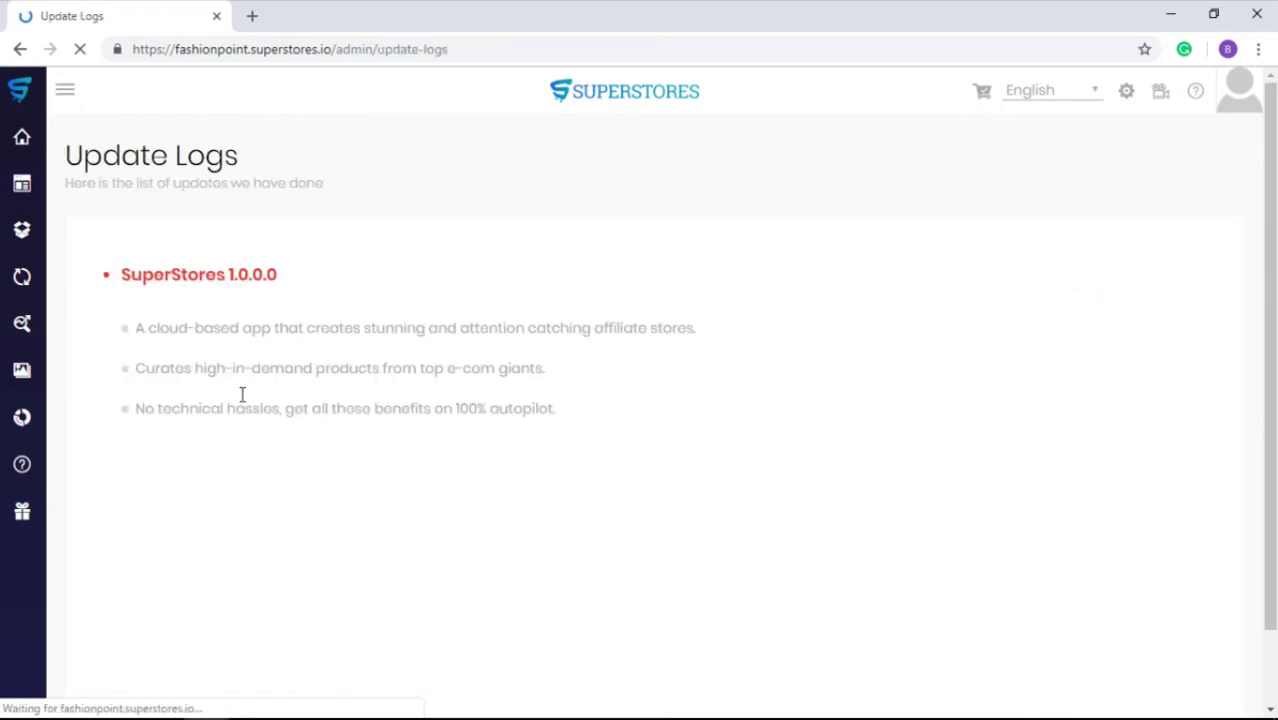
{"action": "scroll", "coordinate": [537, 540], "scroll_direction": "down", "scroll_amount": 2}
{"action": "scroll", "coordinate": [700, 400], "scroll_direction": "up", "scroll_amount": 2}
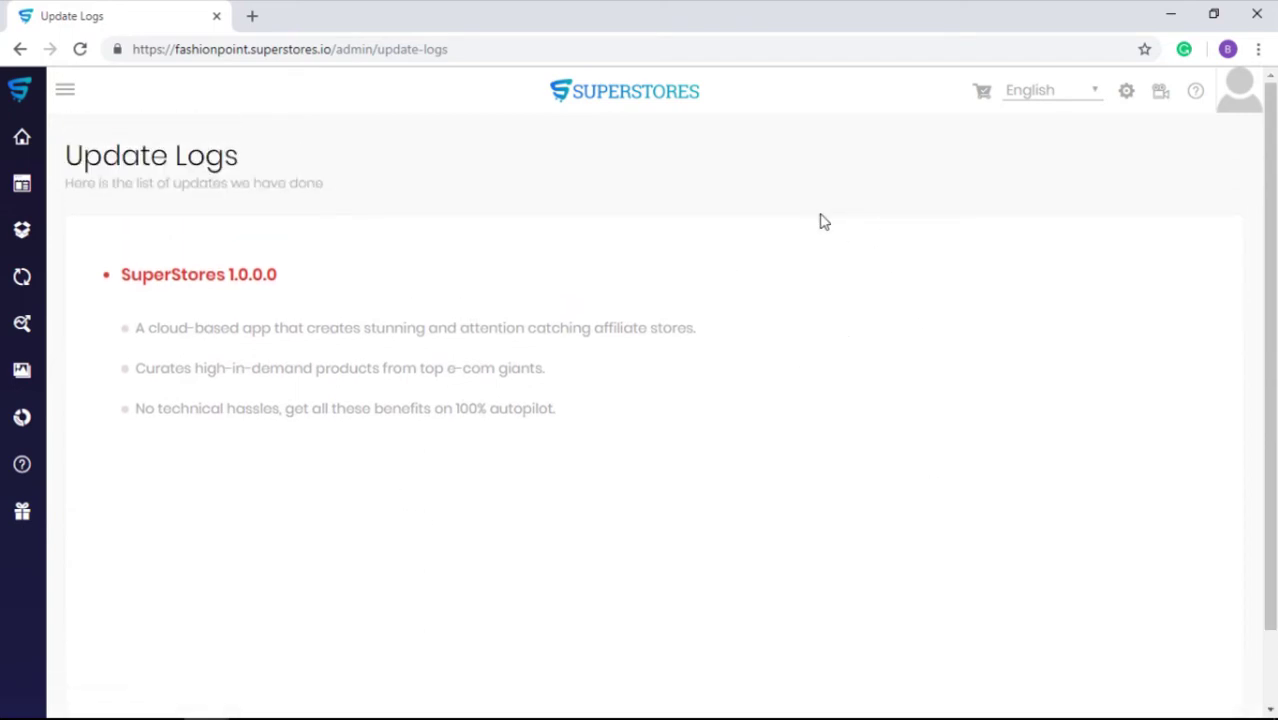
- Open the affiliate settings and review the Amazon, Ebay, AliExpress, Walmart and BestBuy account fields
{"action": "left_click", "coordinate": [1128, 96]}
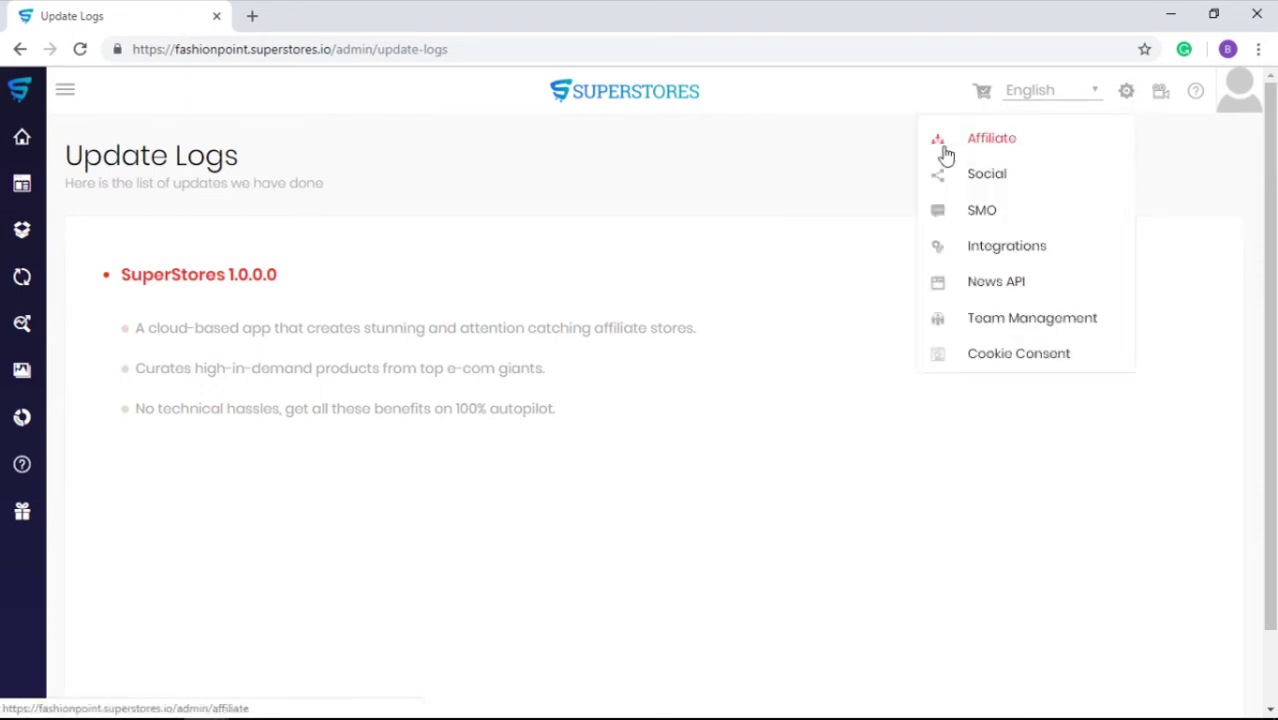
{"action": "left_click", "coordinate": [987, 148]}
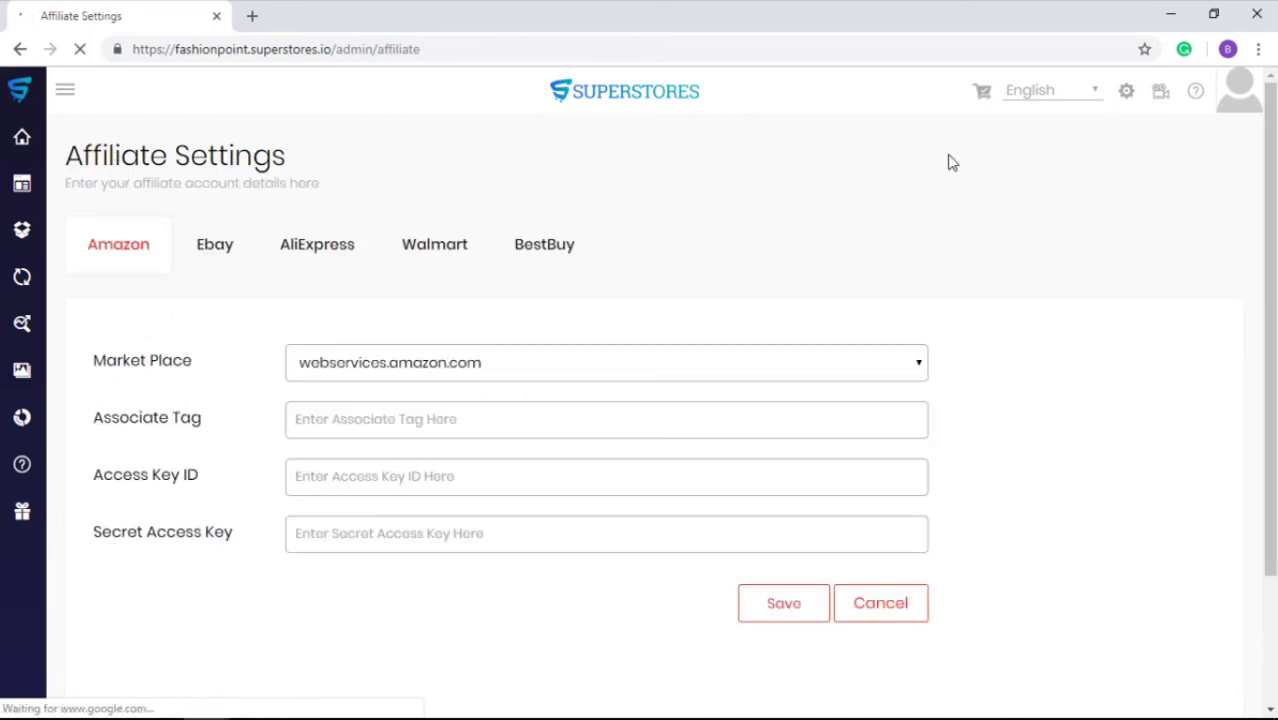
{"action": "left_click", "coordinate": [218, 256]}
{"action": "left_click", "coordinate": [328, 254]}
{"action": "left_click", "coordinate": [424, 258]}
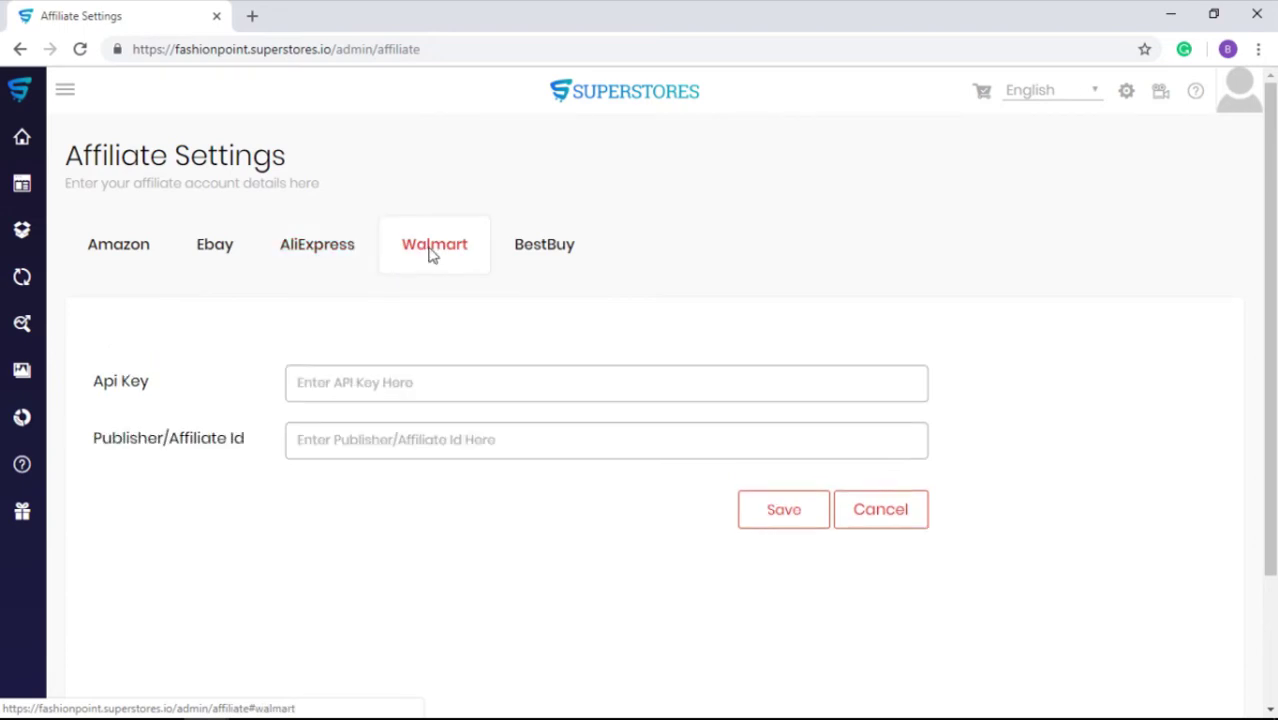
{"action": "left_click", "coordinate": [536, 262]}
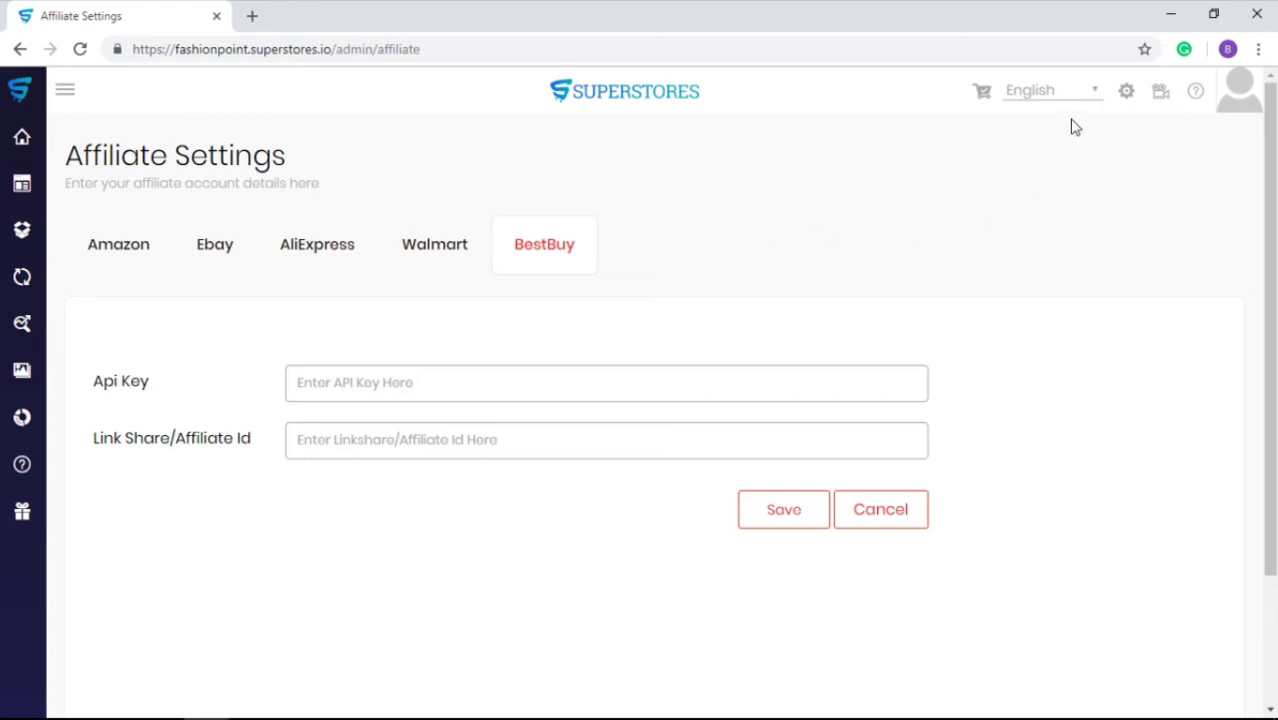
- View the social settings, then review the SMO social account details, icon design options and display options
{"action": "left_click", "coordinate": [1126, 92]}
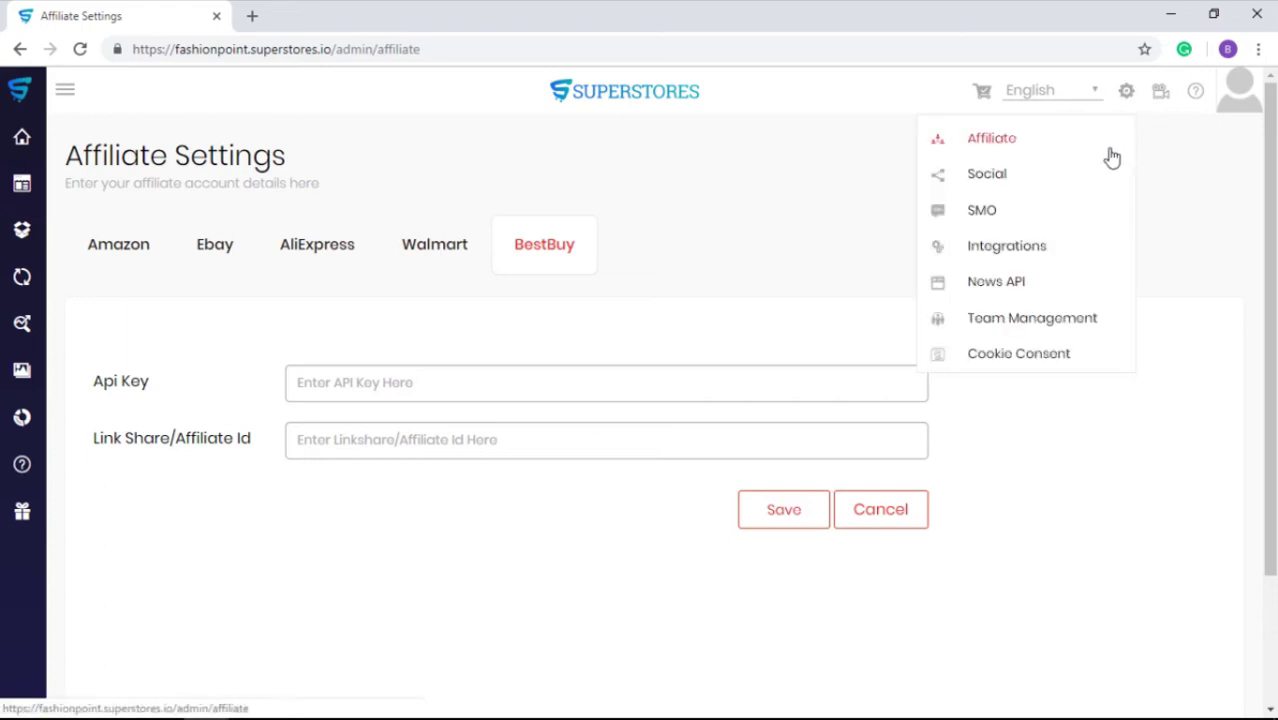
{"action": "left_click", "coordinate": [978, 180]}
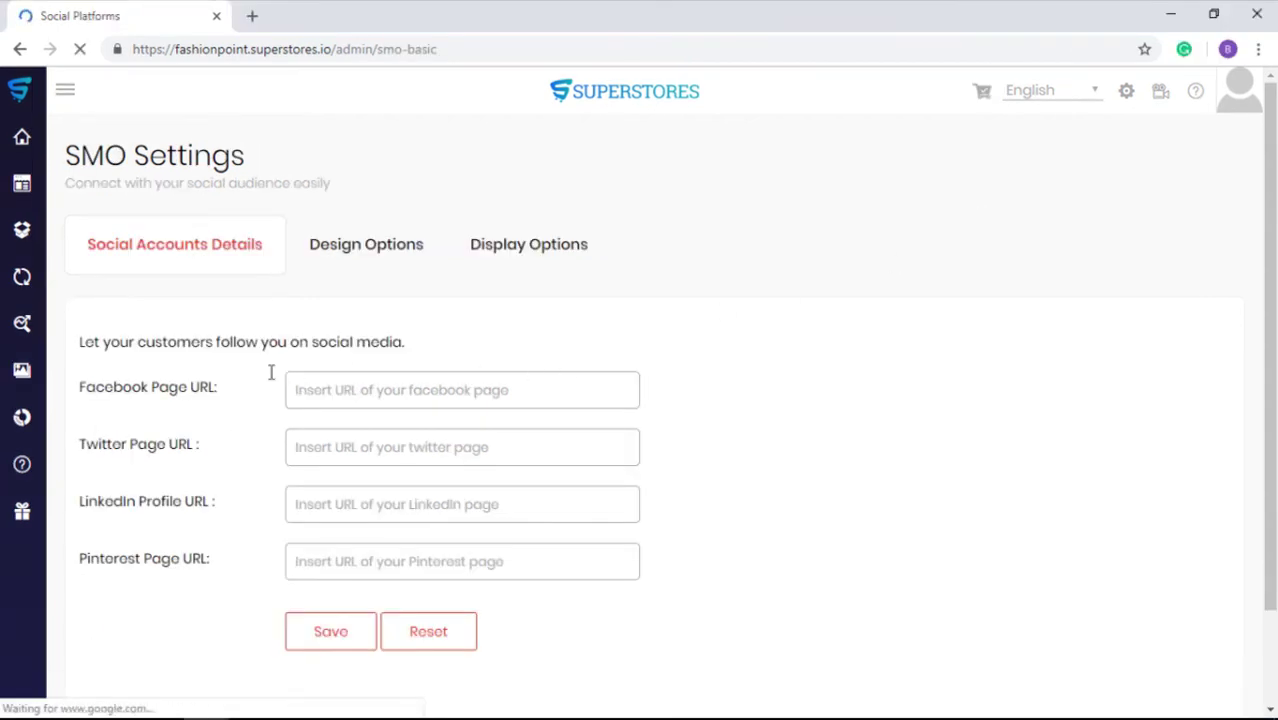
{"action": "scroll", "coordinate": [207, 378], "scroll_direction": "down", "scroll_amount": 1}
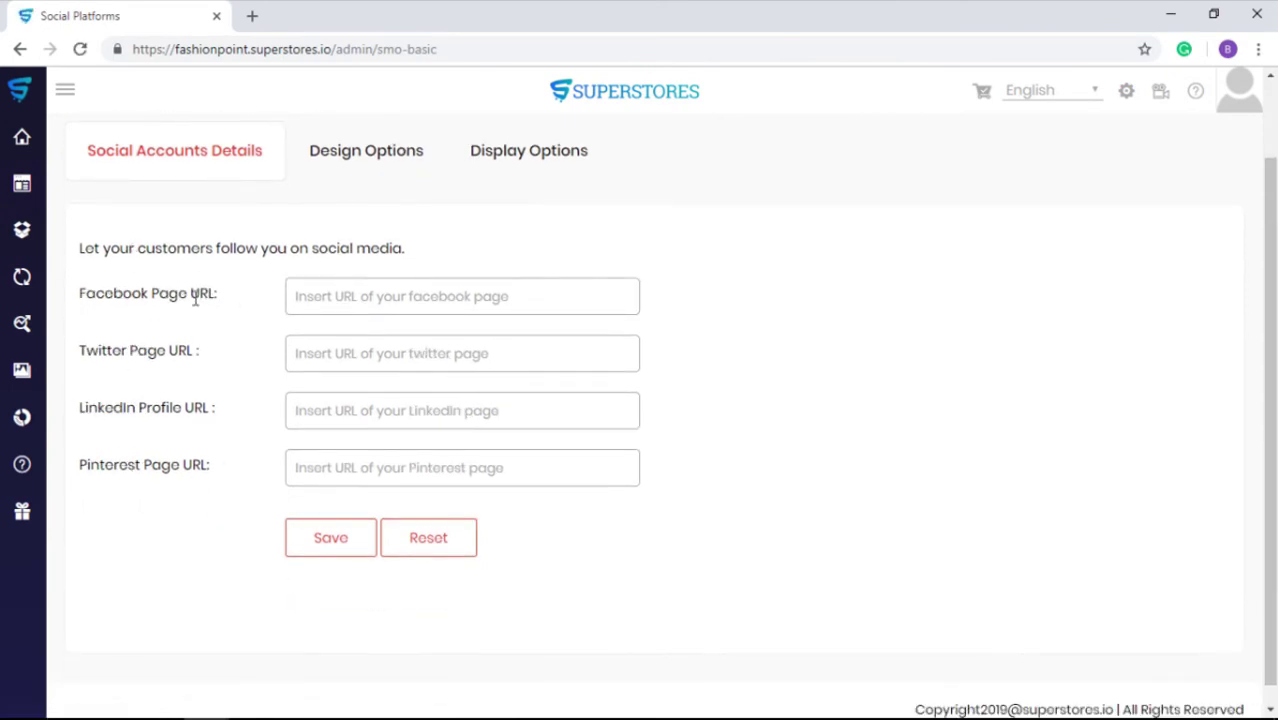
{"action": "scroll", "coordinate": [242, 297], "scroll_direction": "up", "scroll_amount": 1}
{"action": "left_click", "coordinate": [386, 246]}
{"action": "scroll", "coordinate": [288, 448], "scroll_direction": "down", "scroll_amount": 2}
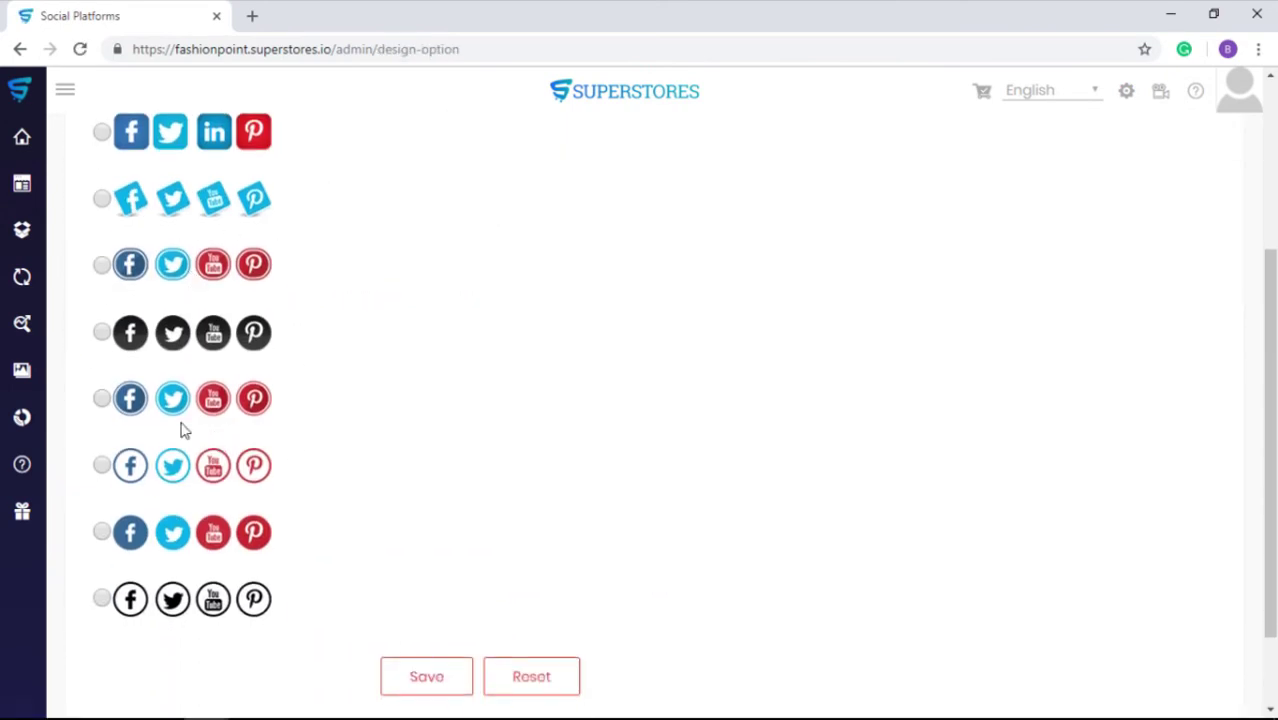
{"action": "scroll", "coordinate": [200, 470], "scroll_direction": "up", "scroll_amount": 2}
{"action": "left_click", "coordinate": [560, 170]}
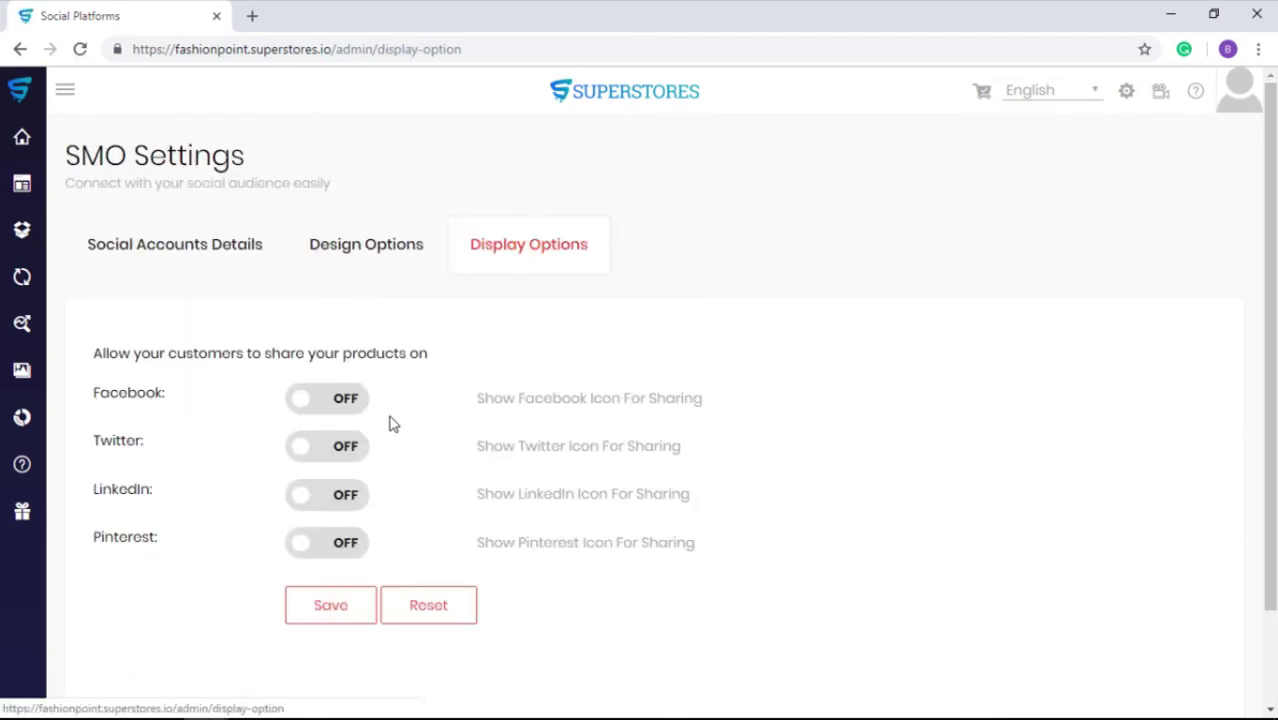
- Try the Facebook and Twitter product-sharing icon switches, turning each on and back off
{"action": "left_click", "coordinate": [335, 404]}
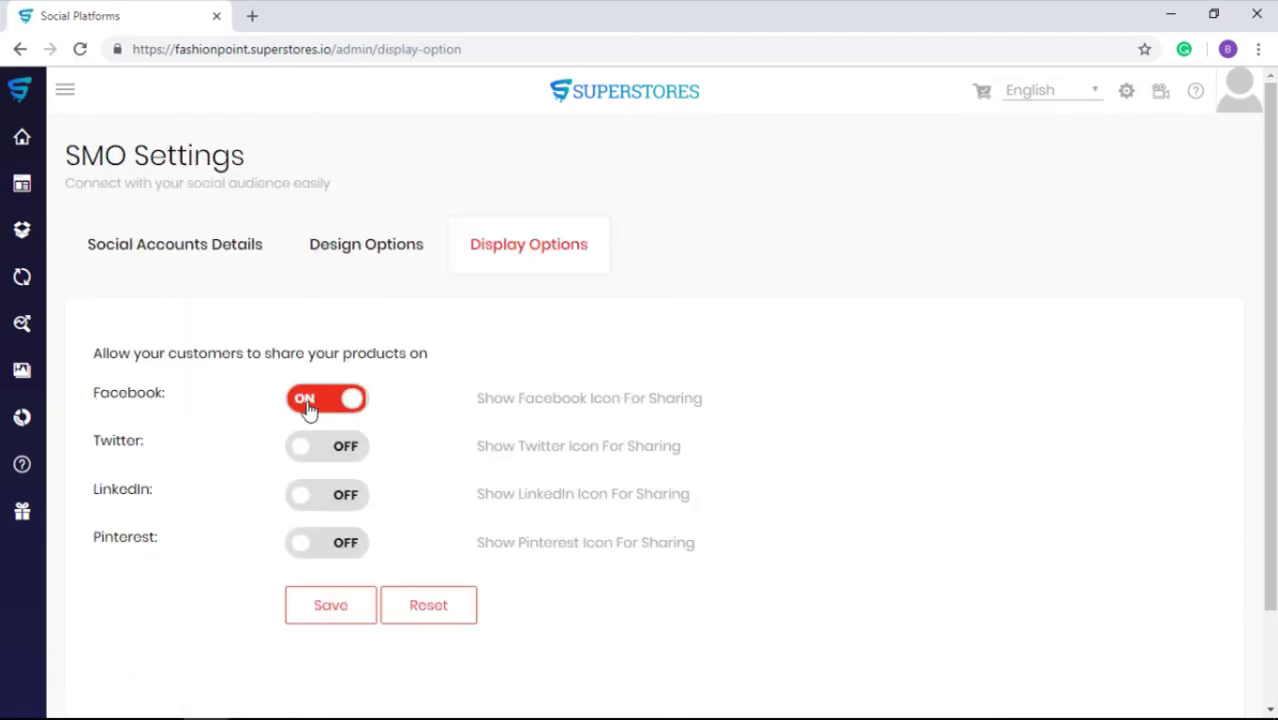
{"action": "left_click", "coordinate": [308, 410]}
{"action": "left_click", "coordinate": [337, 449]}
{"action": "left_click", "coordinate": [314, 456]}
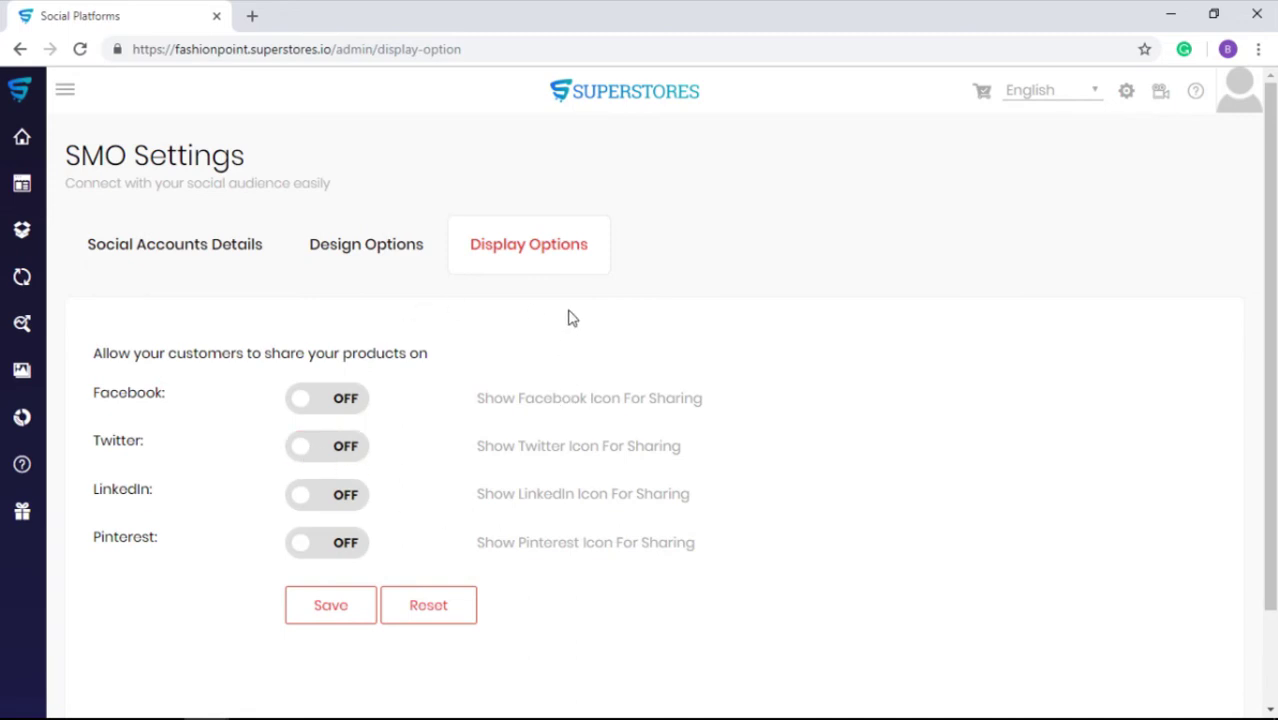
- Open the integrations settings and review the autoresponder, CRM and webinar services
{"action": "left_click", "coordinate": [1129, 93]}
{"action": "left_click", "coordinate": [984, 251]}
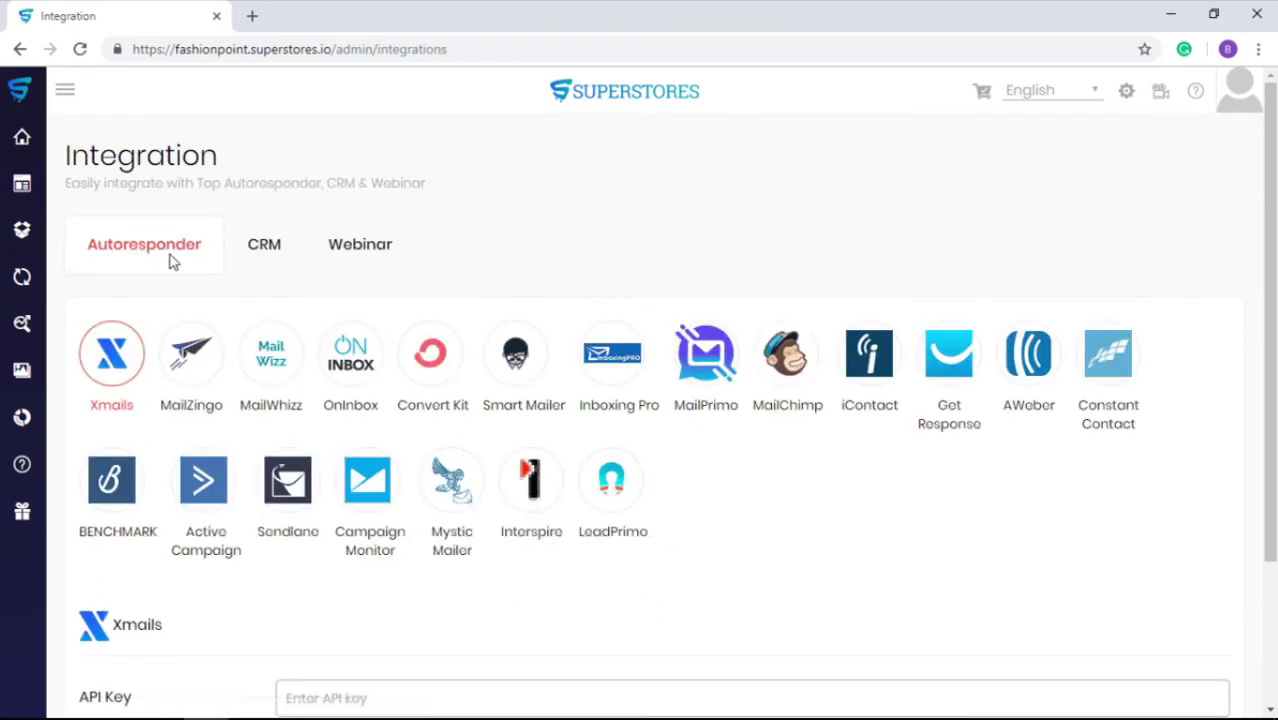
{"action": "left_click", "coordinate": [264, 255]}
{"action": "left_click", "coordinate": [359, 250]}
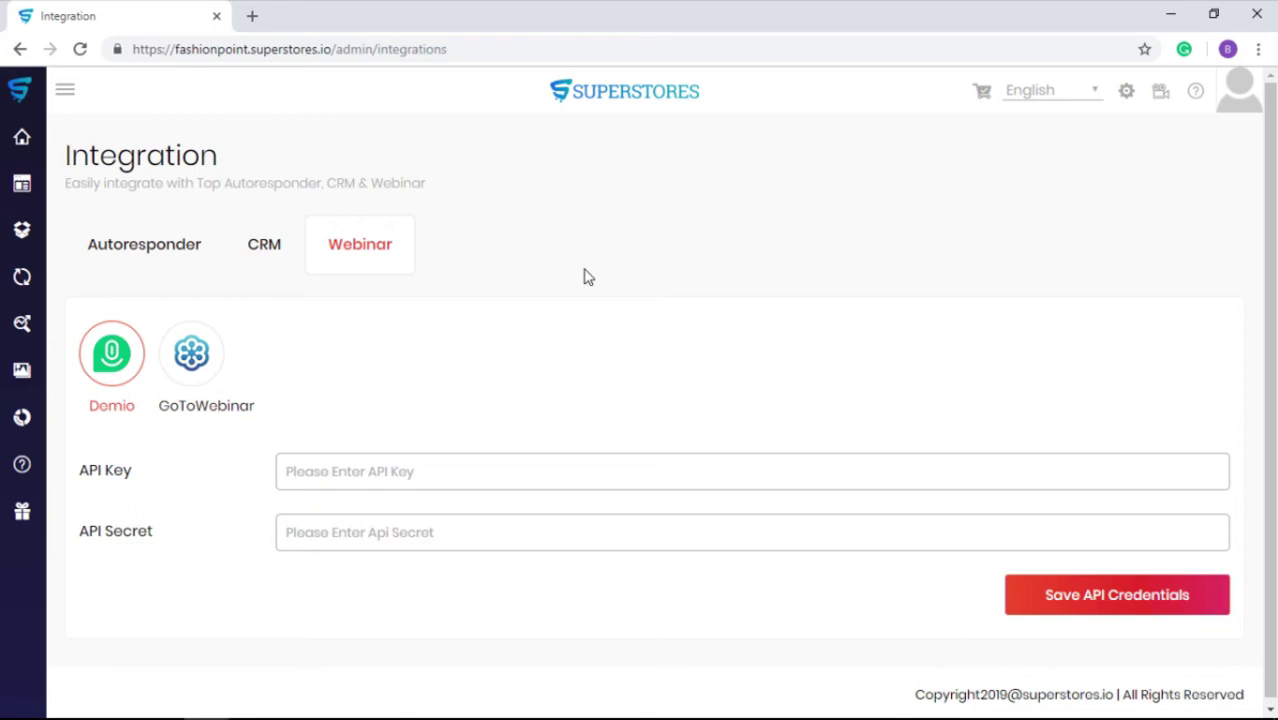
- Open the News API settings and select cnn as the news source
{"action": "left_click", "coordinate": [1126, 93]}
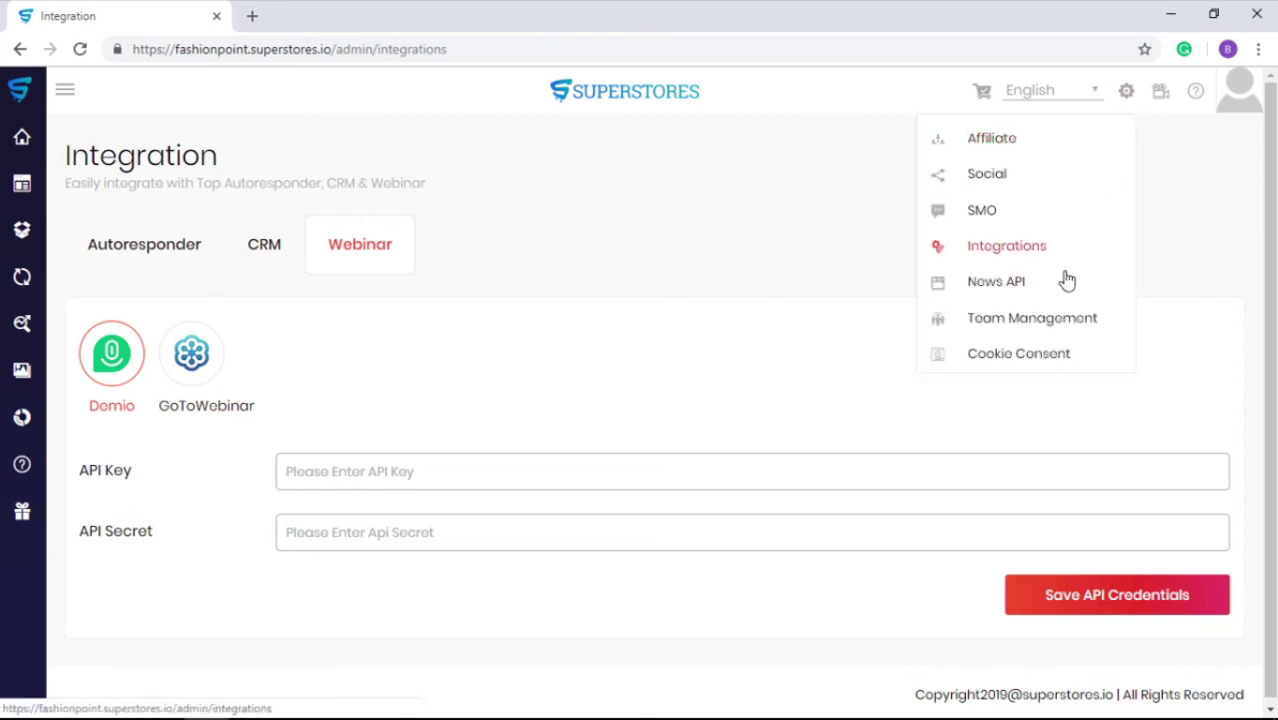
{"action": "left_click", "coordinate": [1000, 284]}
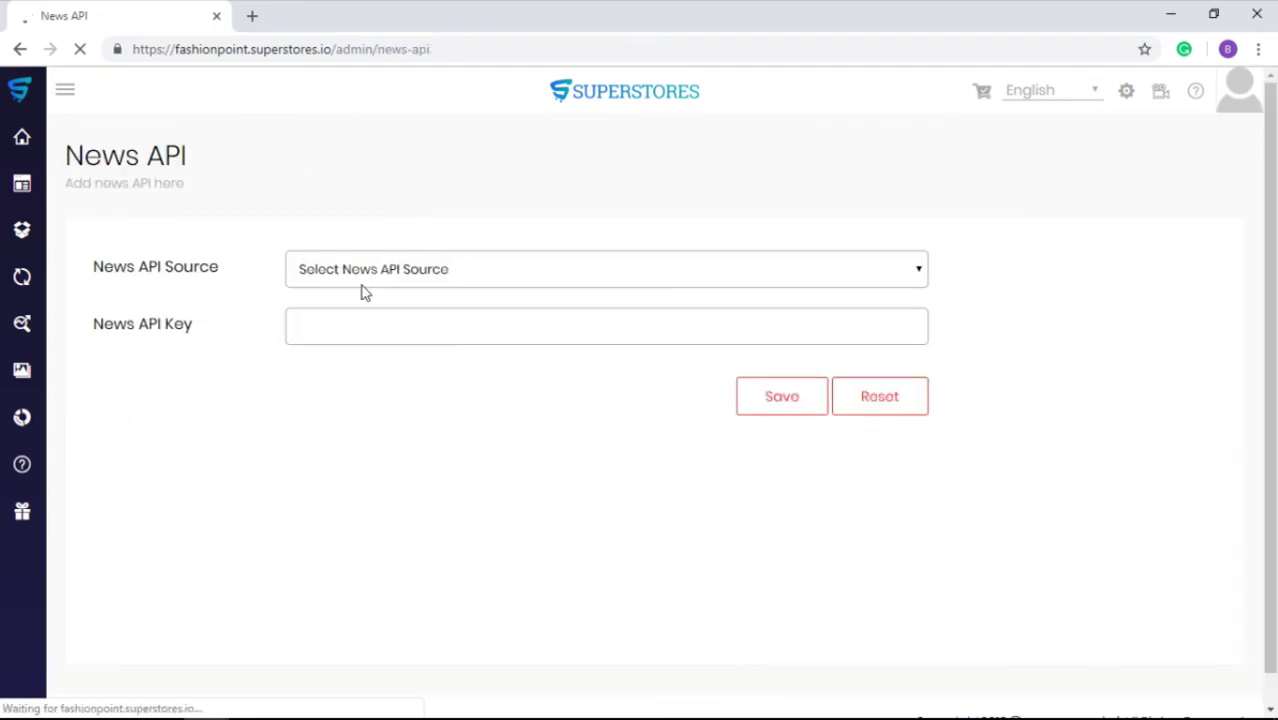
{"action": "left_click", "coordinate": [463, 280]}
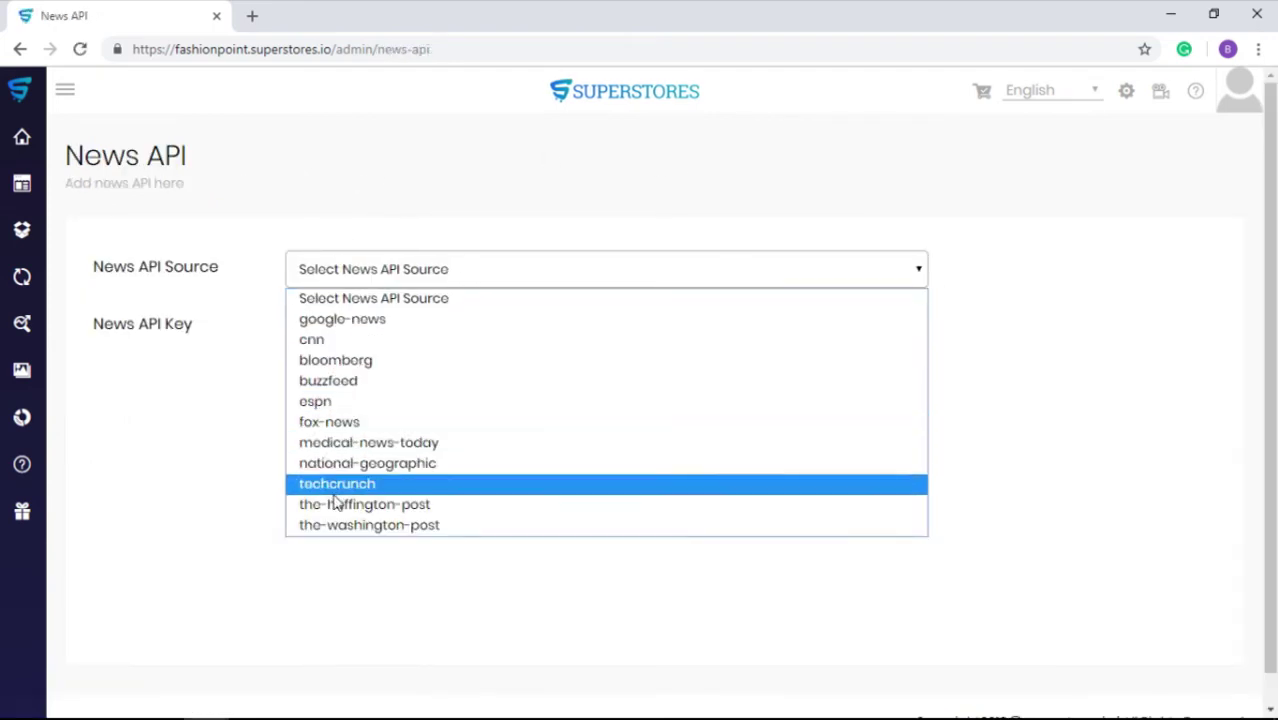
{"action": "left_click", "coordinate": [337, 341]}
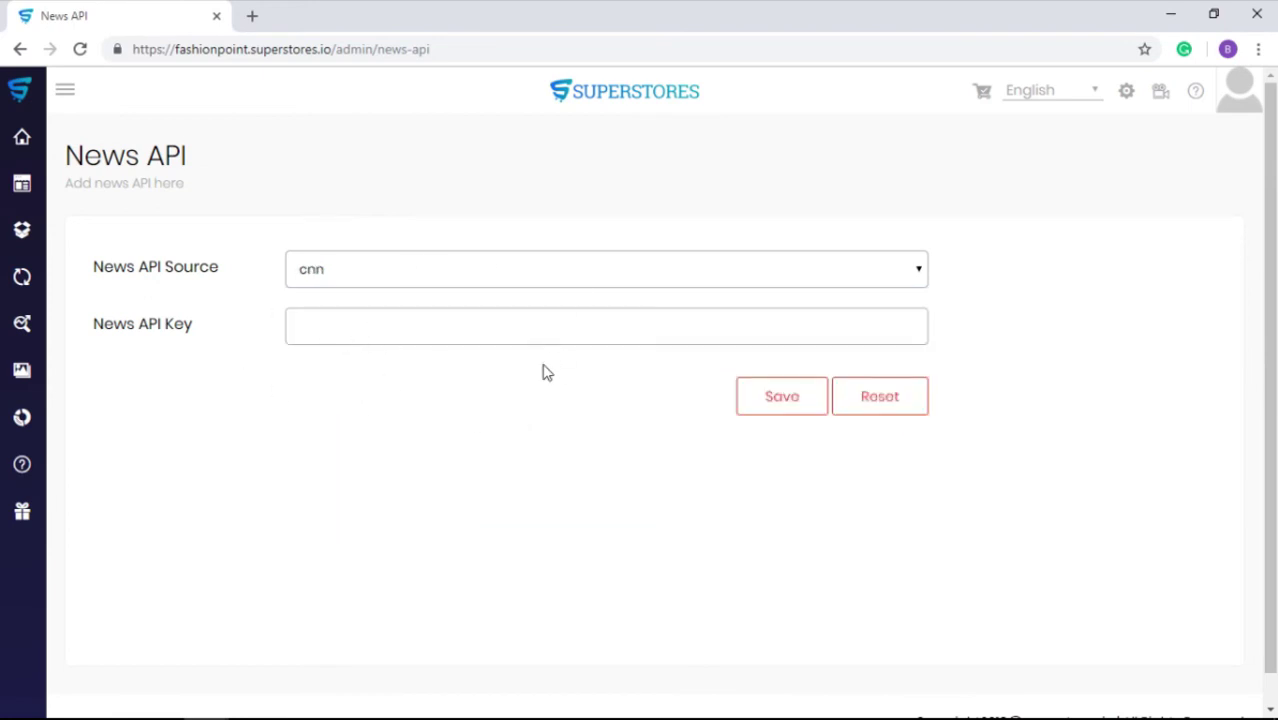
- Open the team management page and bring up the form for adding a new team member
{"action": "left_click", "coordinate": [1126, 92]}
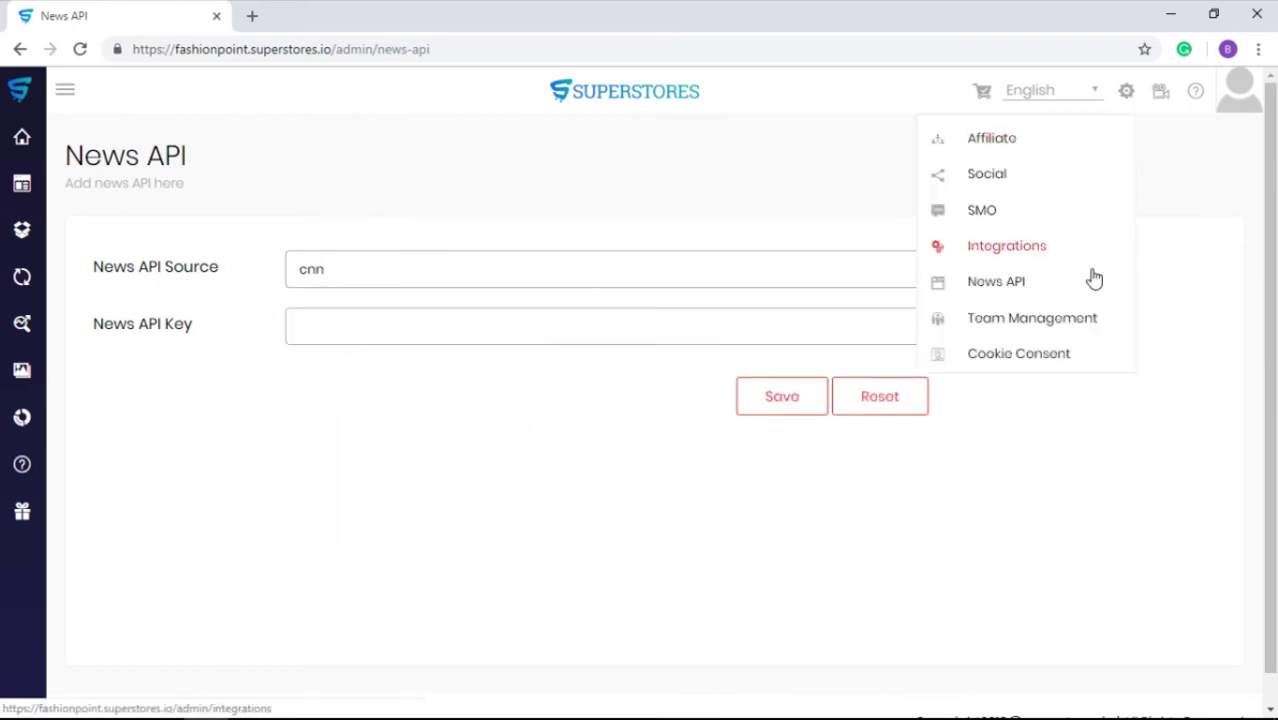
{"action": "left_click", "coordinate": [998, 320]}
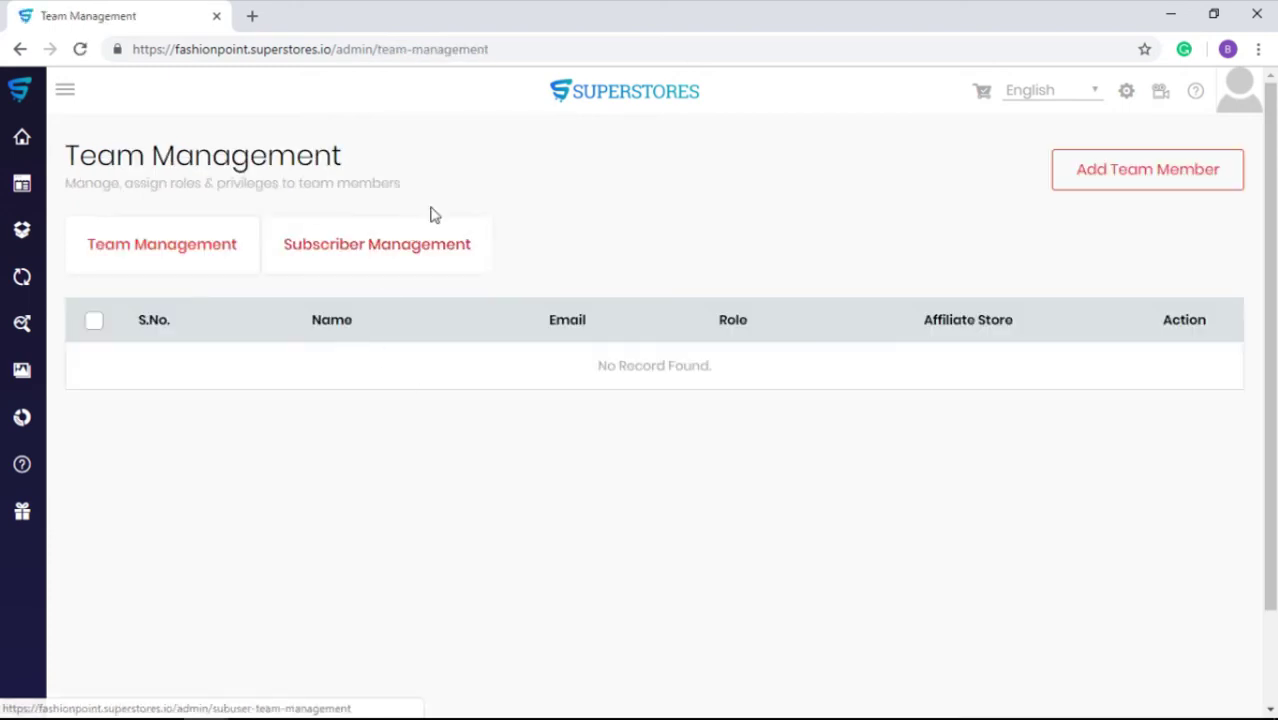
{"action": "scroll", "coordinate": [881, 428], "scroll_direction": "down", "scroll_amount": 2}
{"action": "scroll", "coordinate": [758, 276], "scroll_direction": "up", "scroll_amount": 2}
{"action": "left_click", "coordinate": [1127, 171]}
{"action": "left_click", "coordinate": [872, 479]}
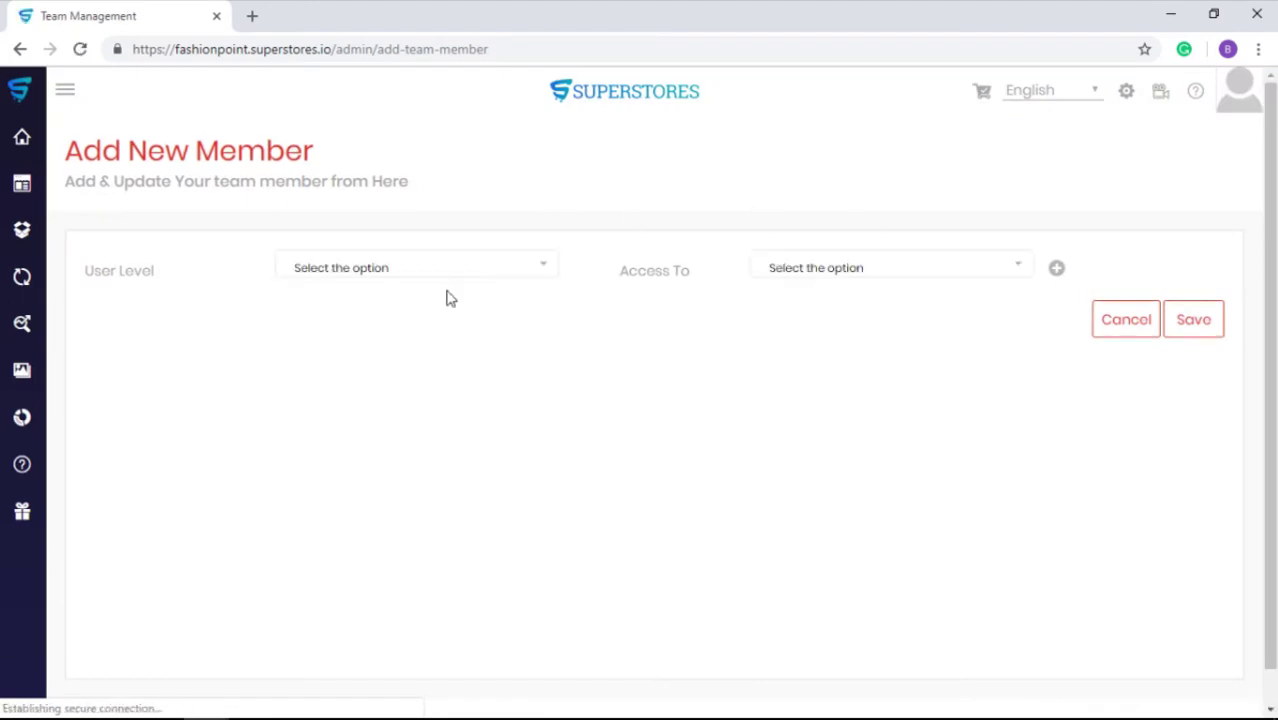
- Set the new member's user level to Admin with access to the fashionpoint store
{"action": "left_click", "coordinate": [410, 272]}
{"action": "scroll", "coordinate": [308, 348], "scroll_direction": "down", "scroll_amount": 2}
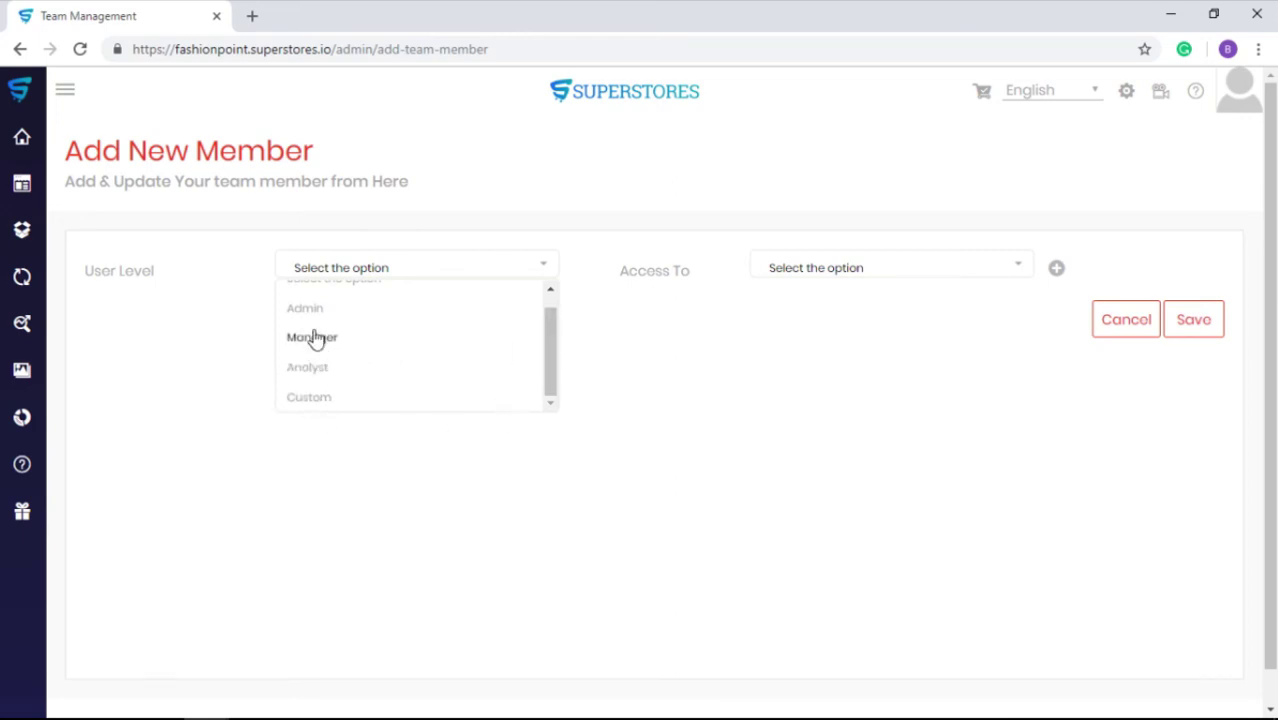
{"action": "left_click", "coordinate": [312, 316]}
{"action": "left_click", "coordinate": [852, 277]}
{"action": "left_click", "coordinate": [788, 330]}
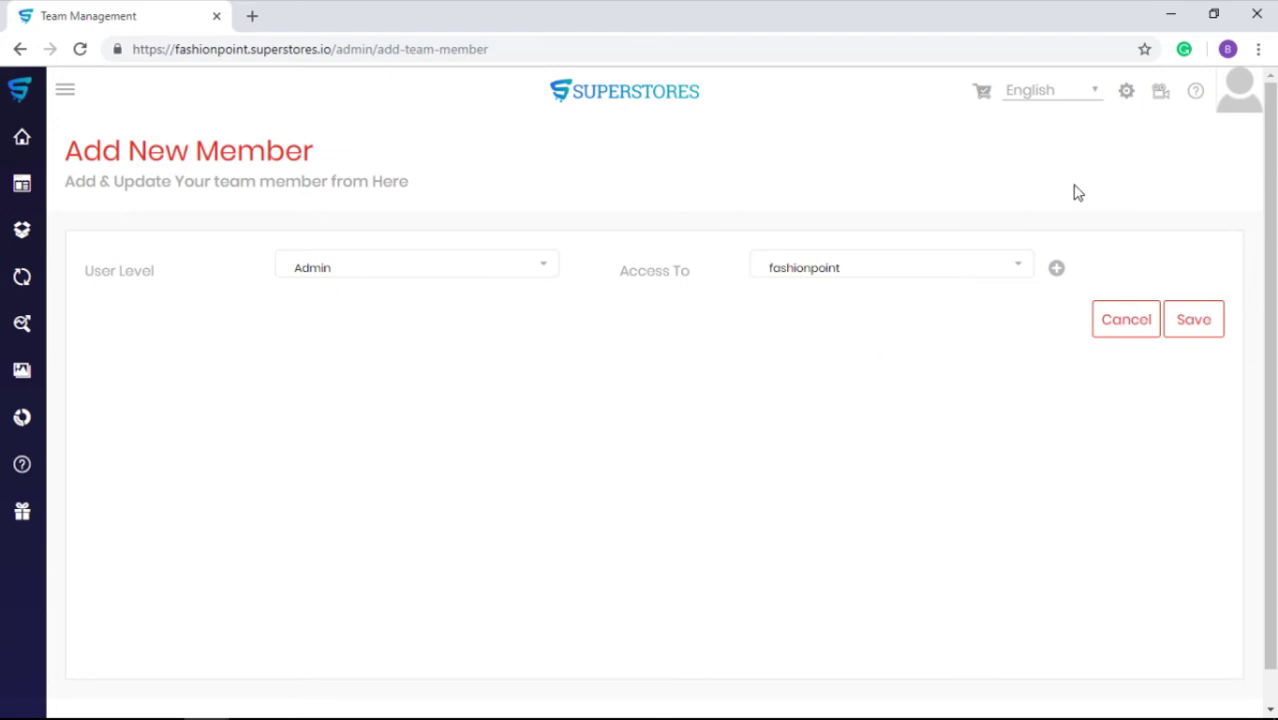
- Add a second user level entry for the member, set it to Custom and review the assignable privileges
{"action": "left_click", "coordinate": [1056, 272]}
{"action": "left_click", "coordinate": [481, 330]}
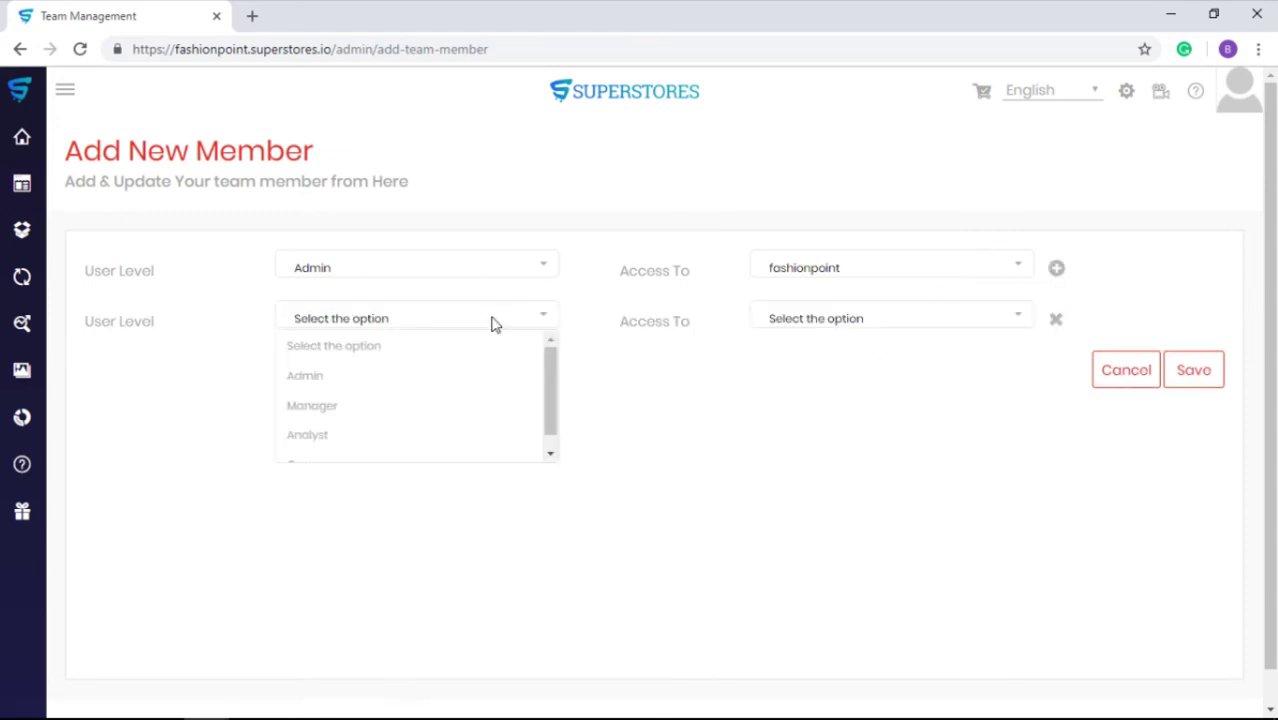
{"action": "scroll", "coordinate": [340, 445], "scroll_direction": "down", "scroll_amount": 1}
{"action": "left_click", "coordinate": [305, 451]}
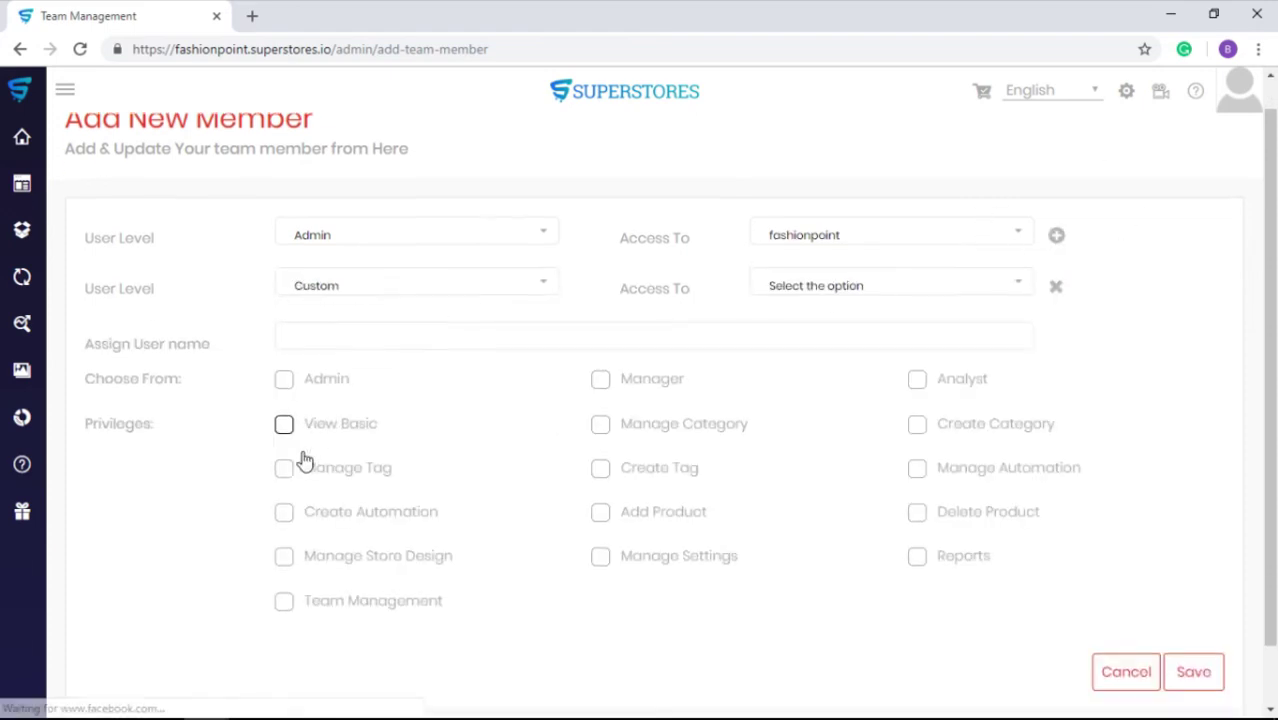
{"action": "scroll", "coordinate": [305, 460], "scroll_direction": "down", "scroll_amount": 1}
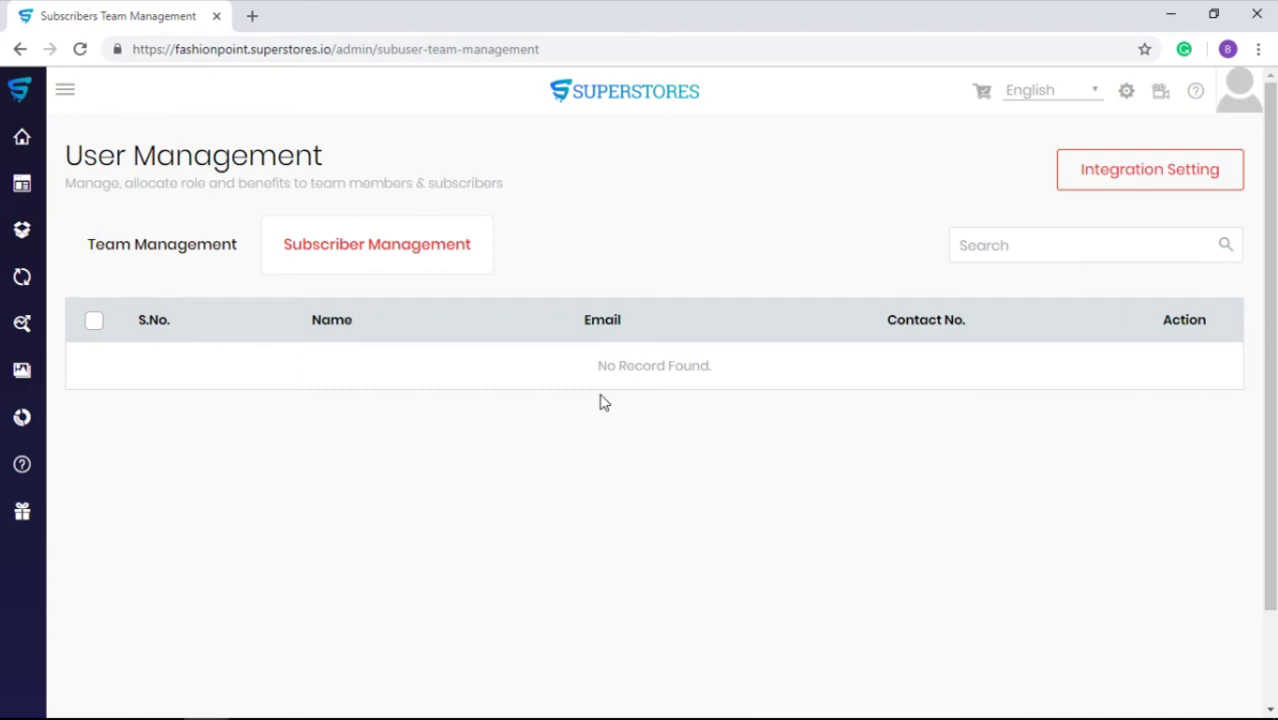
- Open the cookie consent settings and set the consent position to Bottom
{"action": "left_click", "coordinate": [1127, 95]}
{"action": "left_click", "coordinate": [1025, 364]}
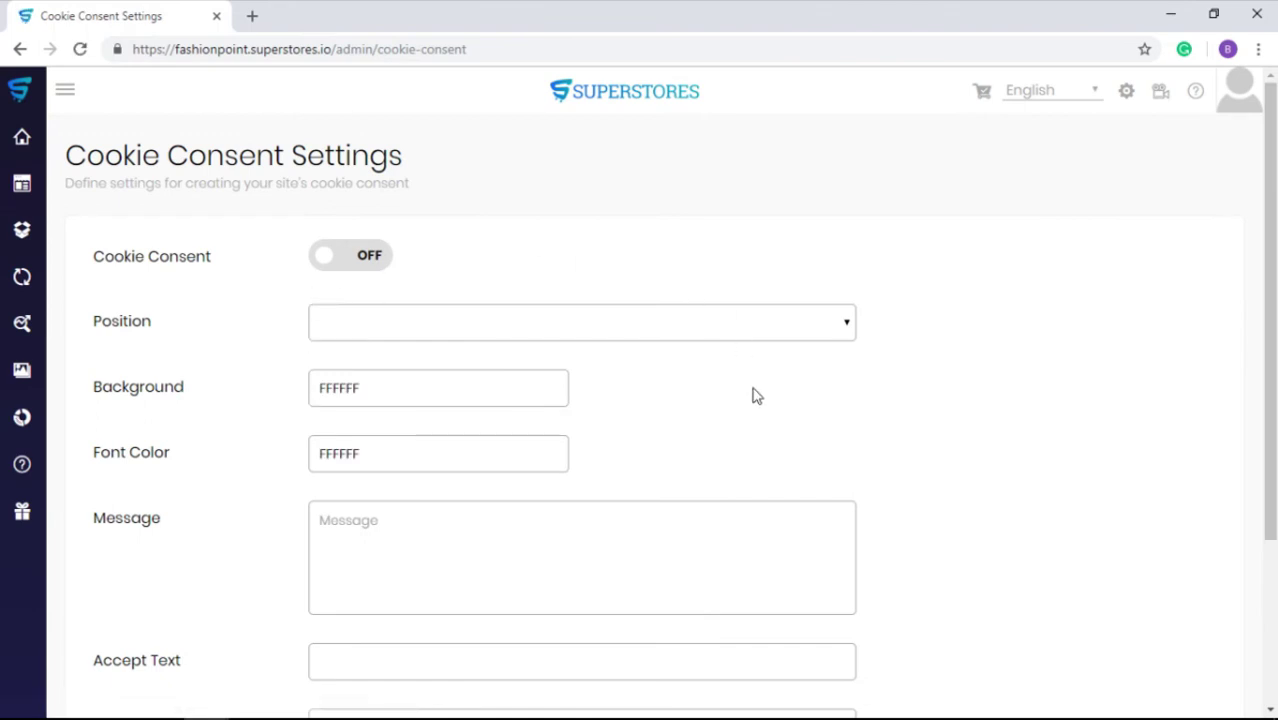
{"action": "scroll", "coordinate": [385, 551], "scroll_direction": "down", "scroll_amount": 3}
{"action": "scroll", "coordinate": [418, 574], "scroll_direction": "up", "scroll_amount": 3}
{"action": "left_click", "coordinate": [641, 326]}
{"action": "left_click", "coordinate": [596, 350]}
- Set the cookie consent background to purple AB2EFF and the font color to light yellow FFED94
{"action": "left_click", "coordinate": [444, 400]}
{"action": "left_click", "coordinate": [448, 433]}
{"action": "left_click", "coordinate": [537, 455]}
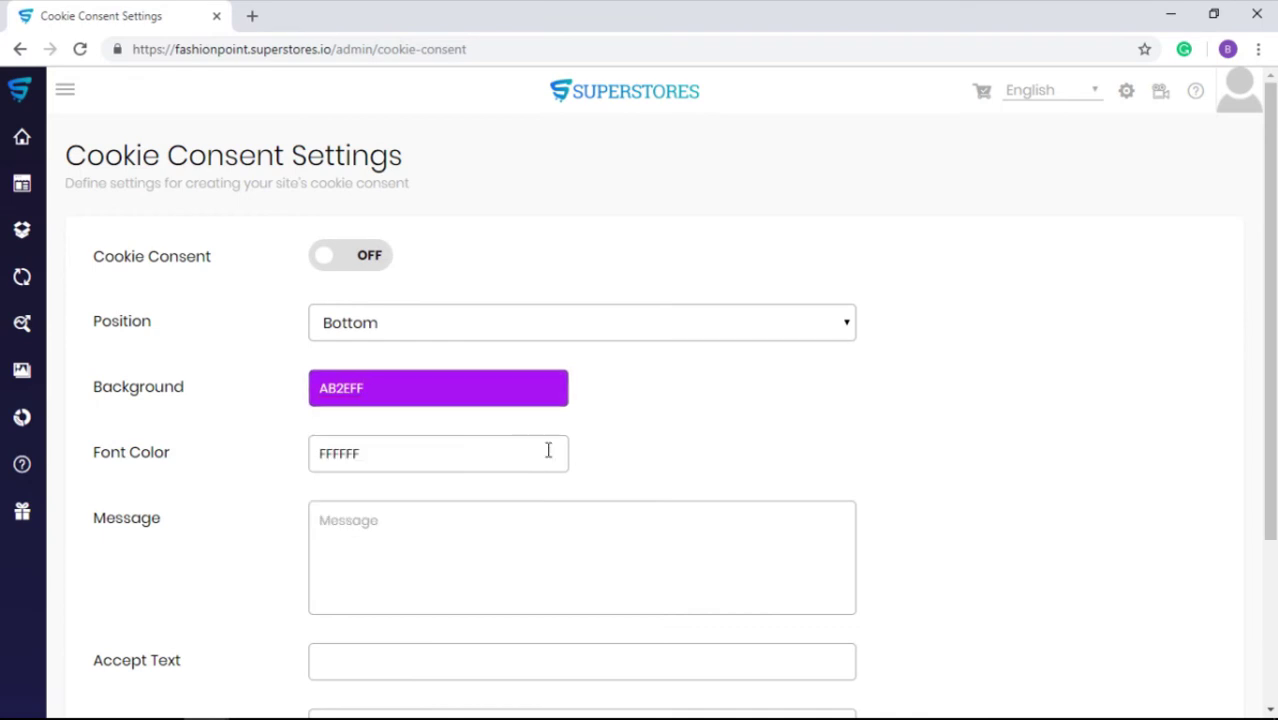
{"action": "left_click", "coordinate": [537, 455]}
{"action": "left_click", "coordinate": [343, 538]}
{"action": "left_click", "coordinate": [662, 484]}
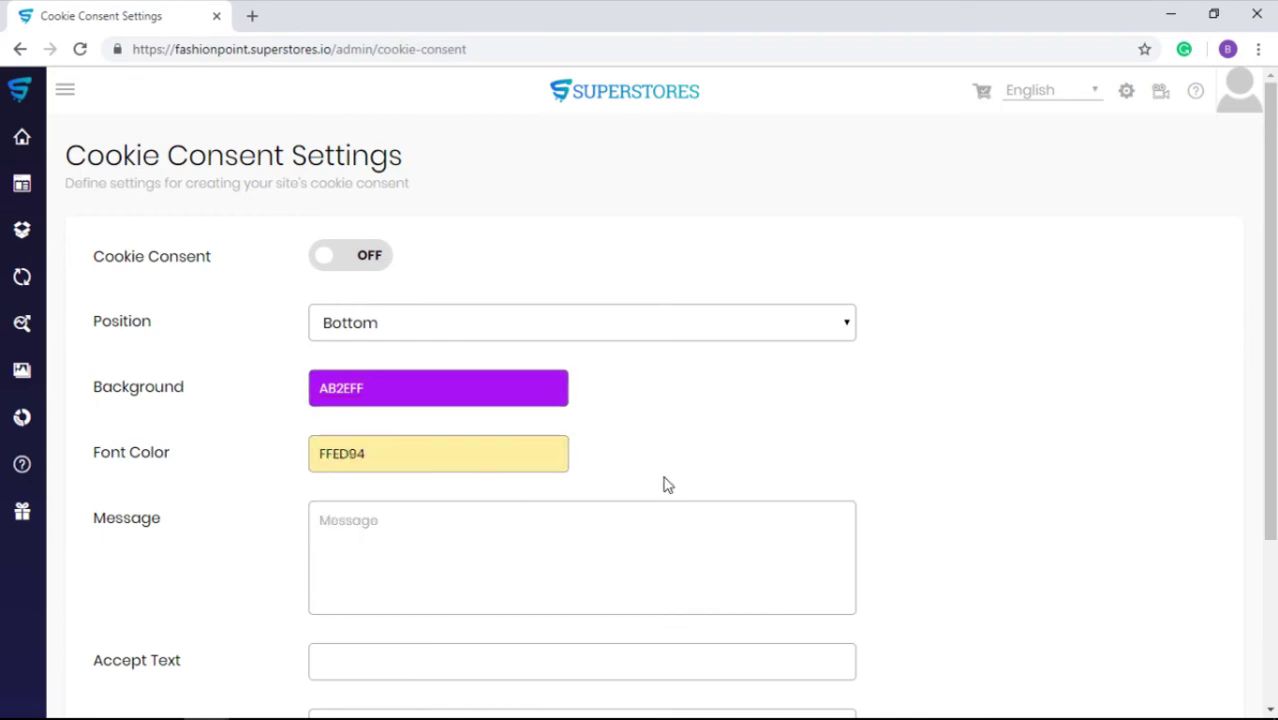
- Review the remaining cookie consent fields and check the available interface languages
{"action": "scroll", "coordinate": [540, 595], "scroll_direction": "down", "scroll_amount": 2}
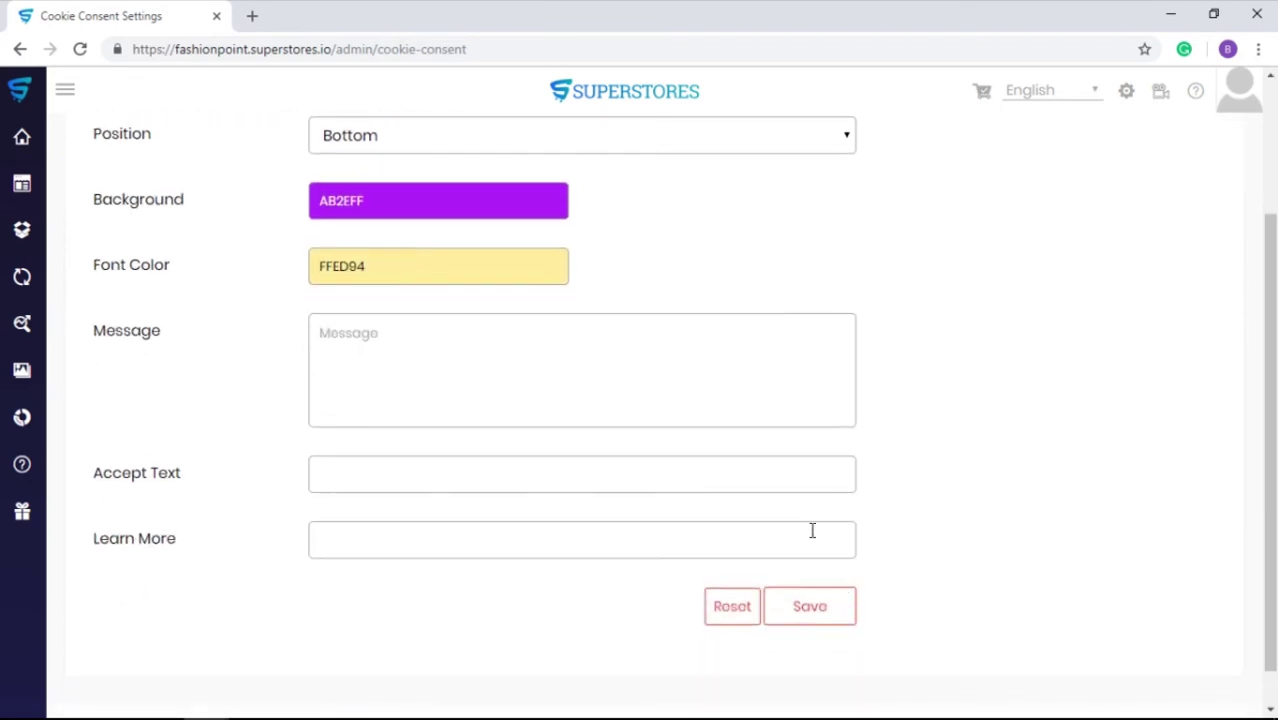
{"action": "scroll", "coordinate": [812, 530], "scroll_direction": "up", "scroll_amount": 2}
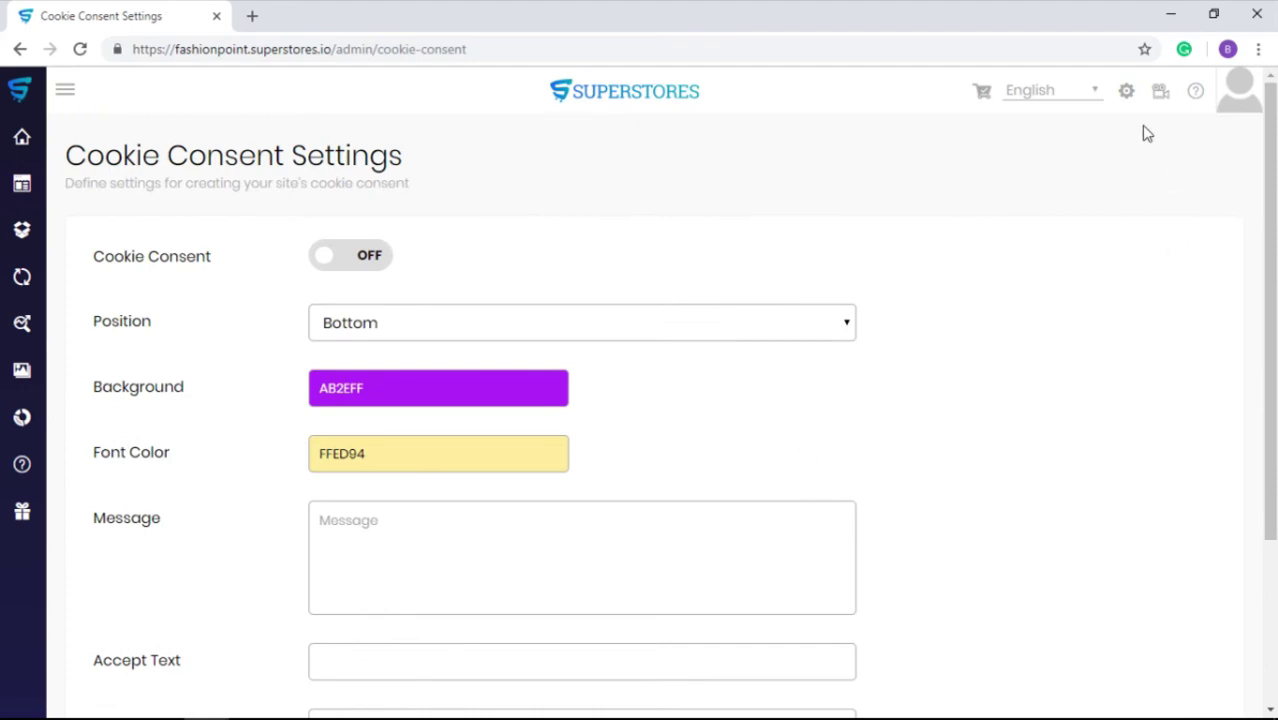
{"action": "left_click", "coordinate": [1095, 92]}
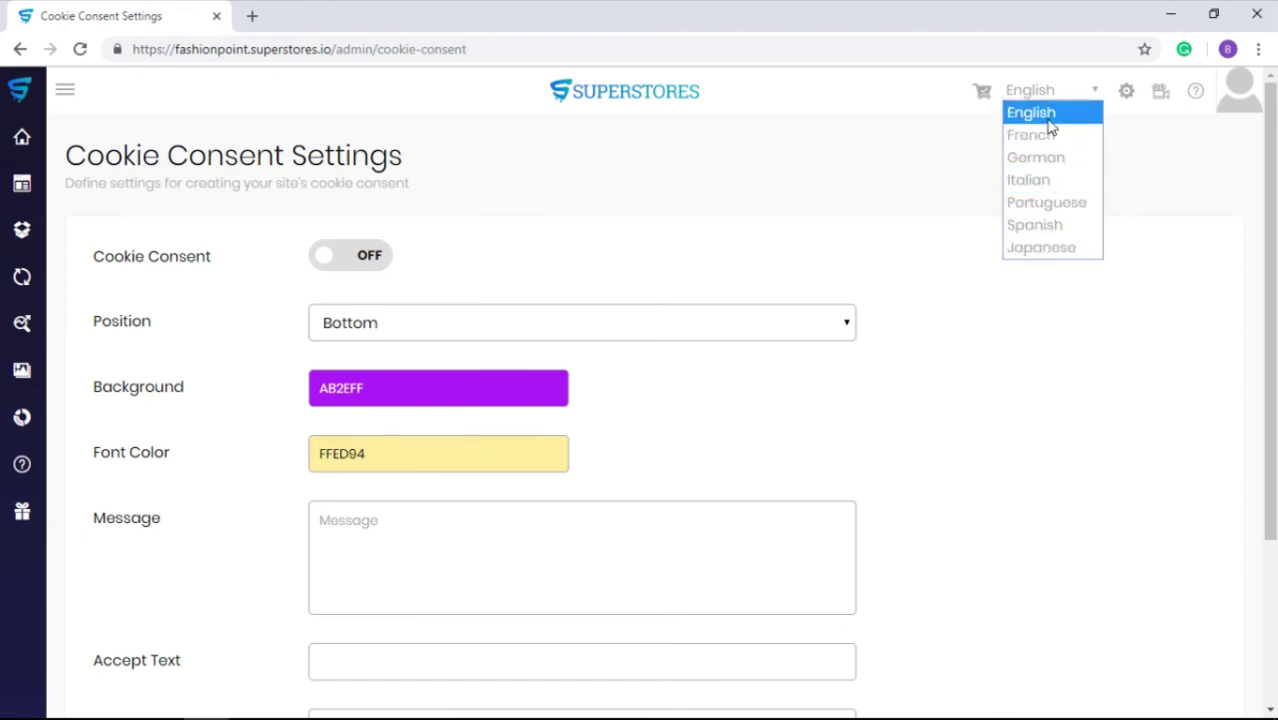
{"action": "left_click", "coordinate": [985, 147]}
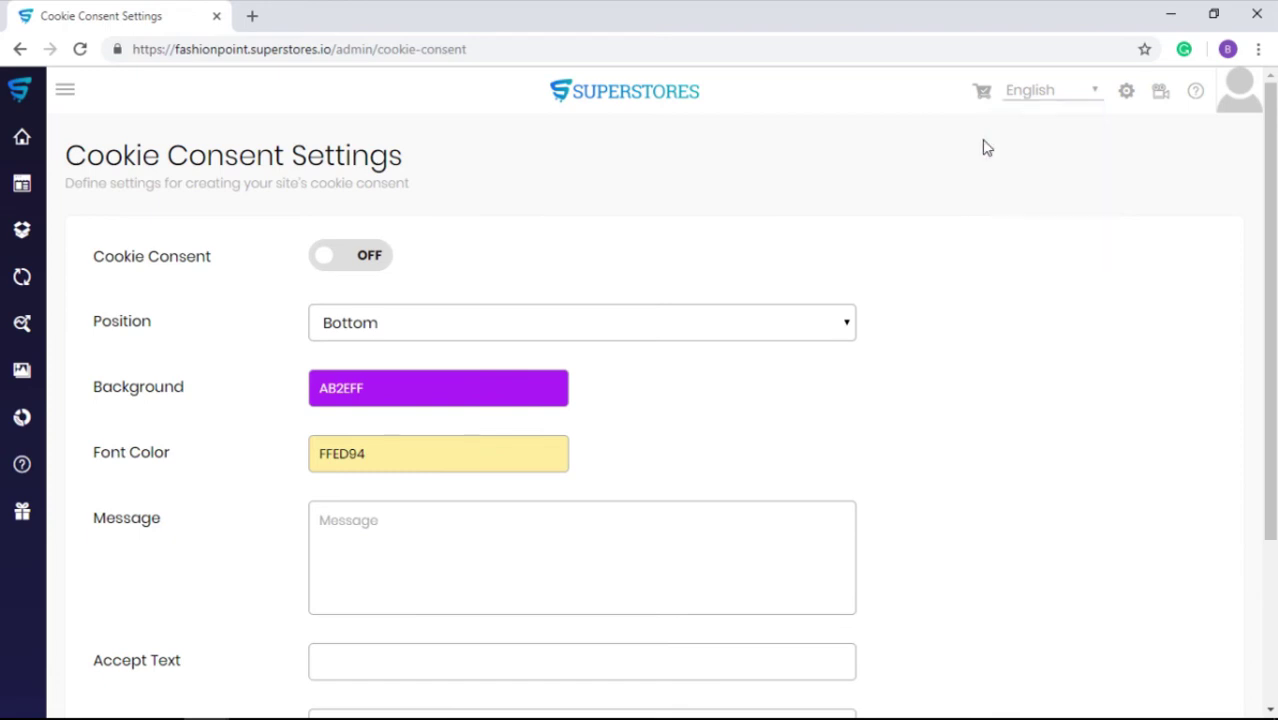
- Return to the dashboard and look through the pages available under the Store and Products sections
{"action": "mouse_move", "coordinate": [20, 183]}
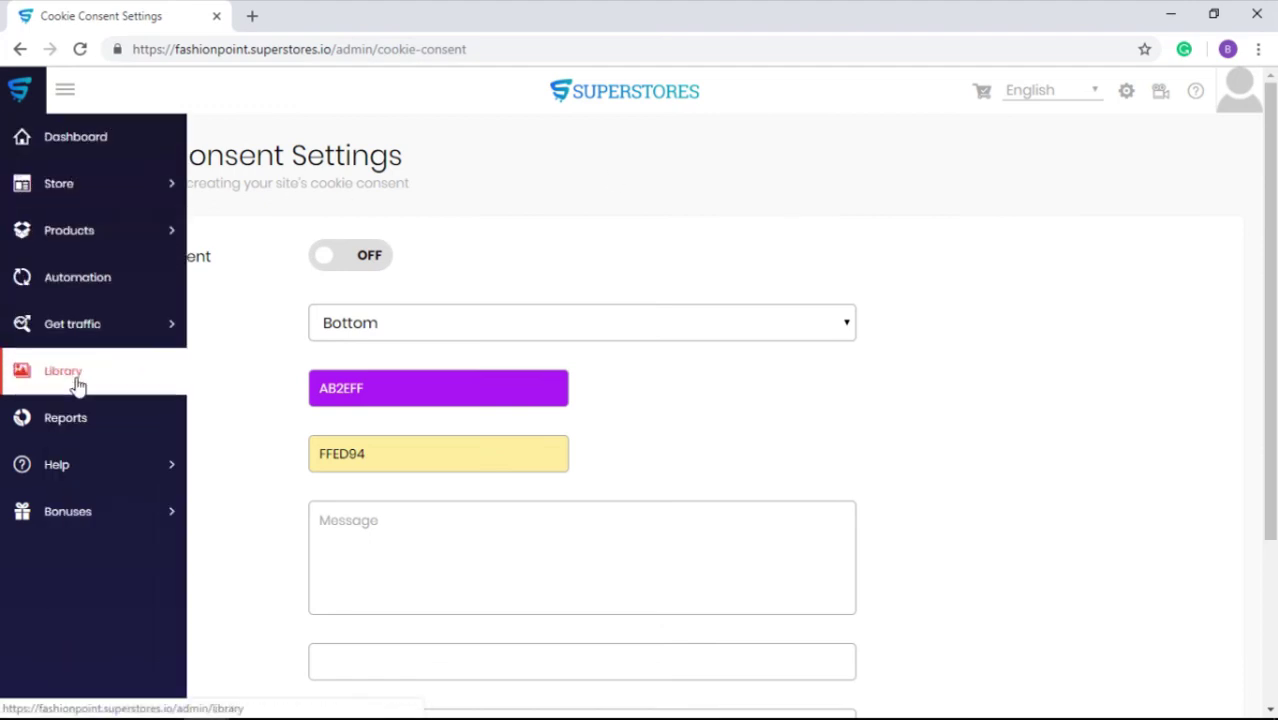
{"action": "left_click", "coordinate": [131, 148]}
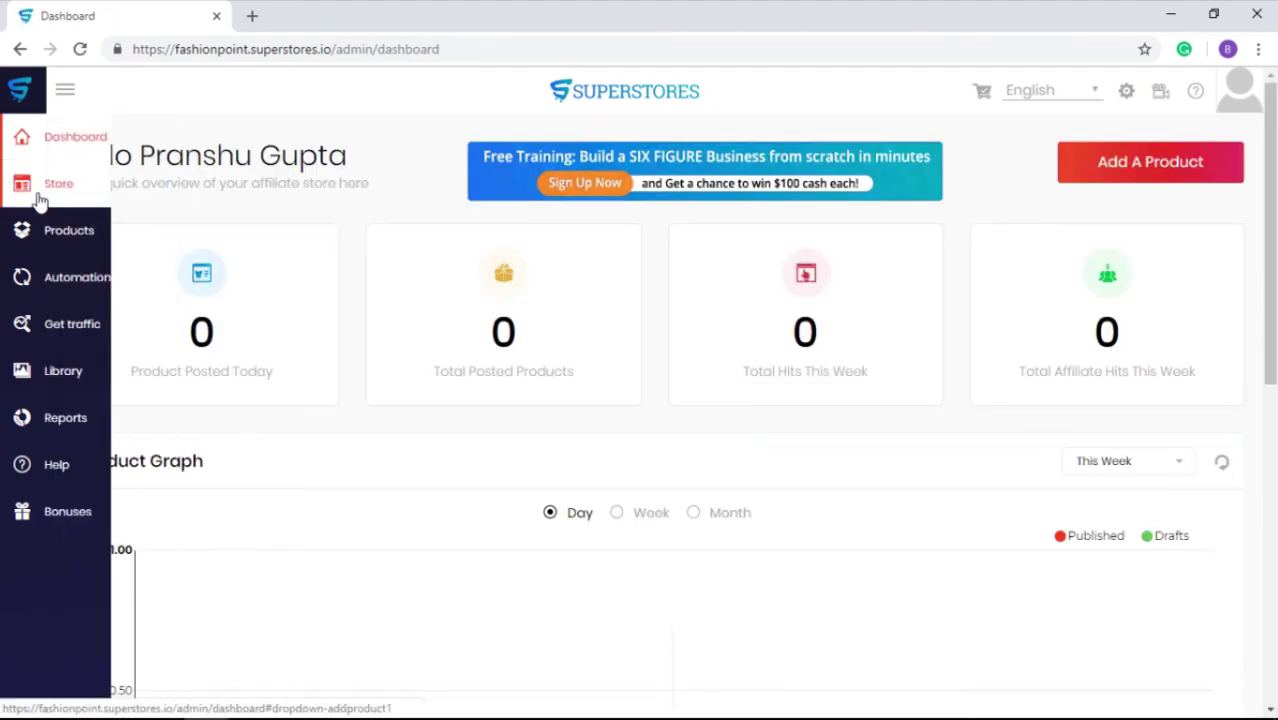
{"action": "left_click", "coordinate": [64, 197]}
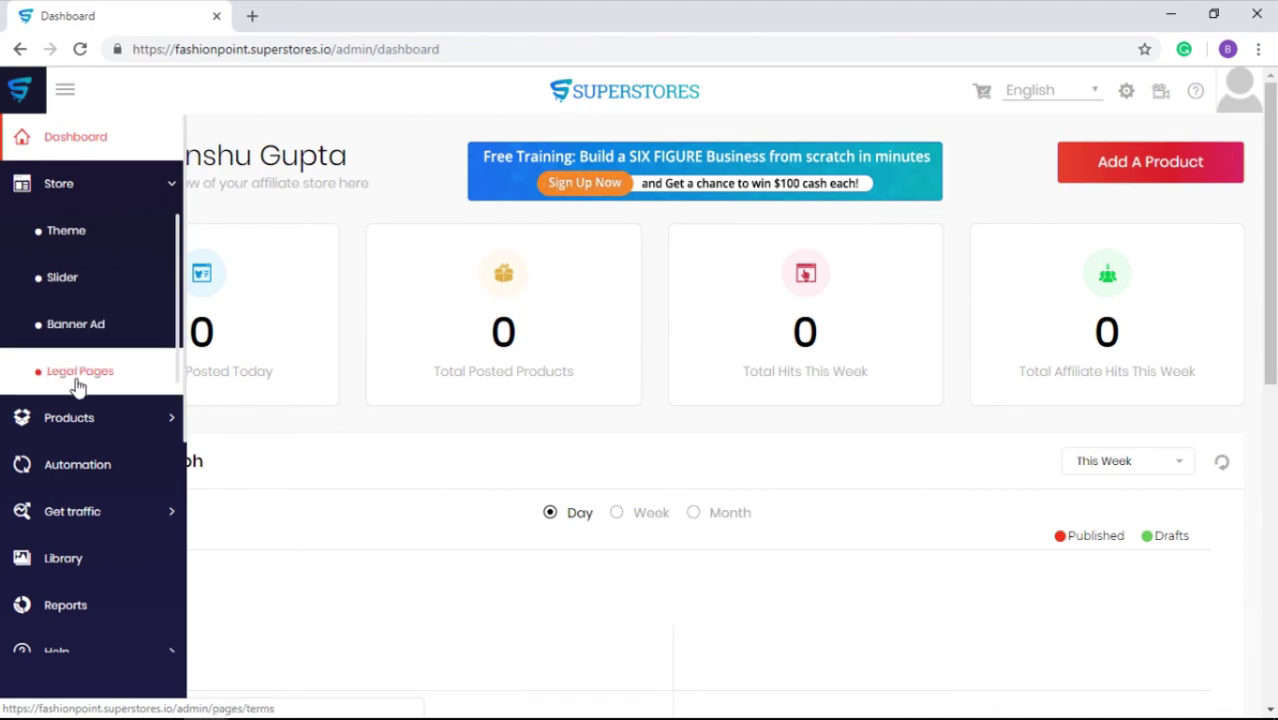
{"action": "scroll", "coordinate": [80, 380], "scroll_direction": "down", "scroll_amount": 5}
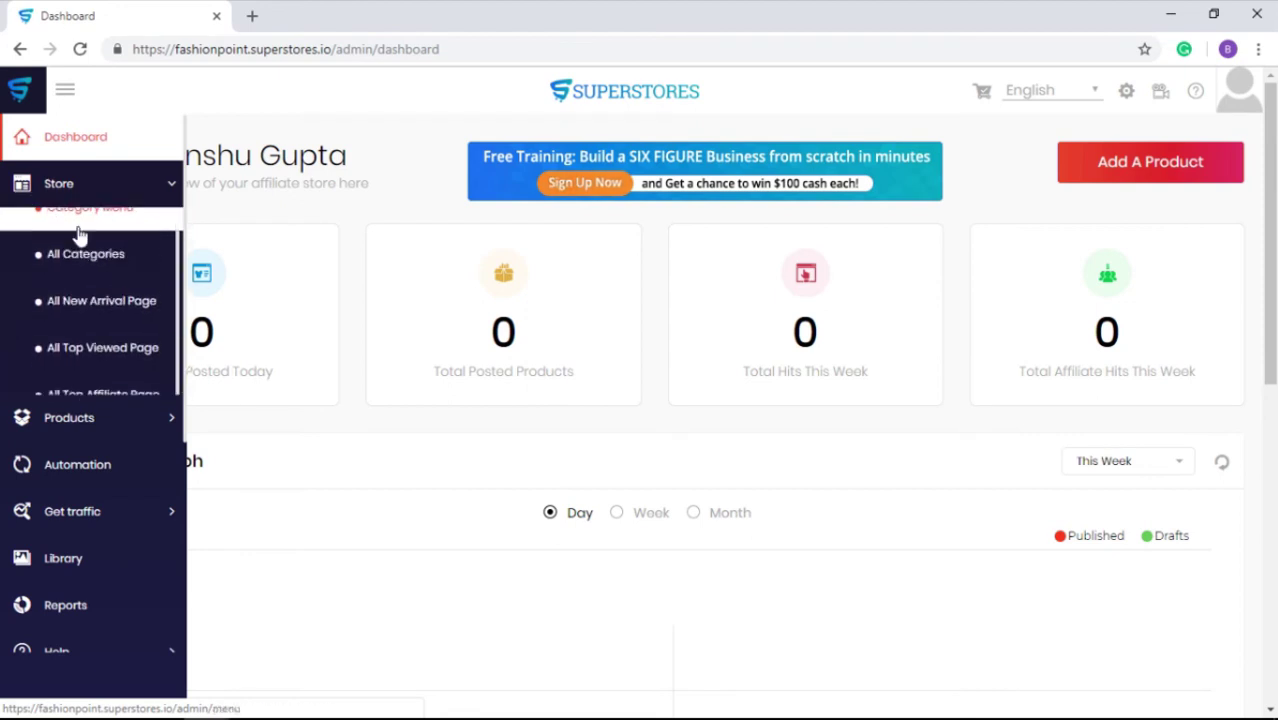
{"action": "scroll", "coordinate": [72, 360], "scroll_direction": "down", "scroll_amount": 1}
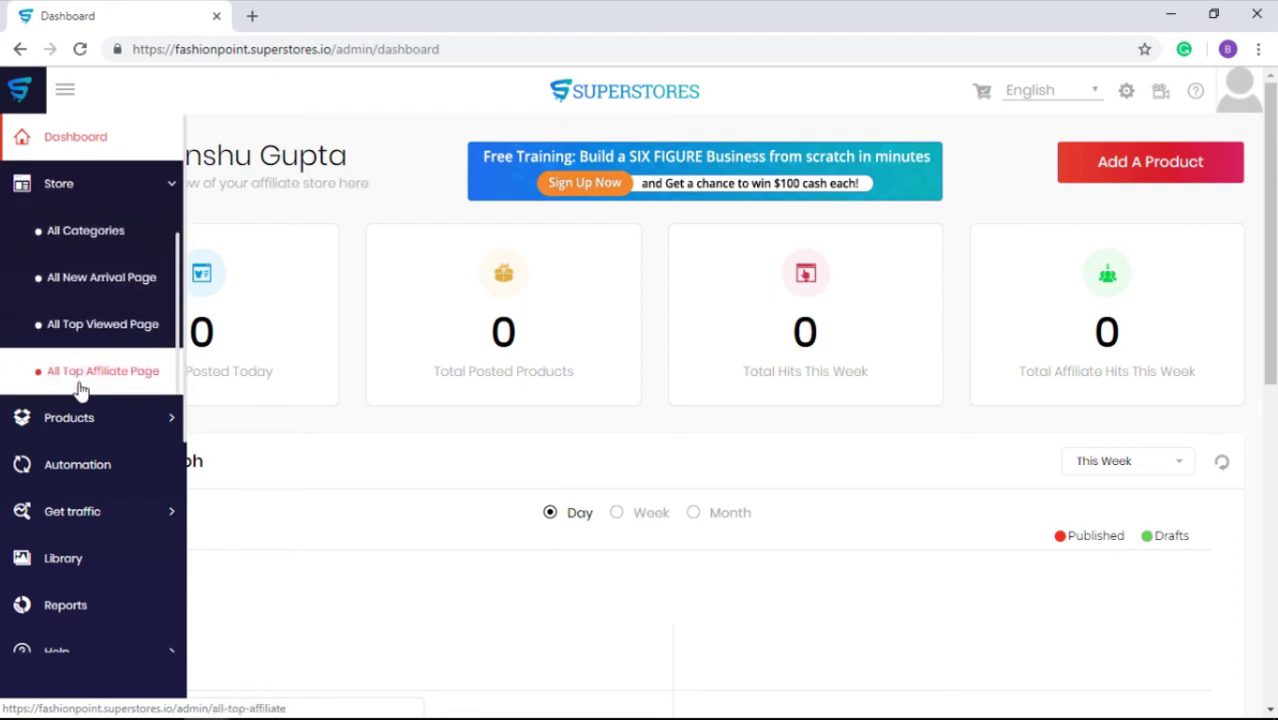
{"action": "scroll", "coordinate": [82, 390], "scroll_direction": "down", "scroll_amount": 1}
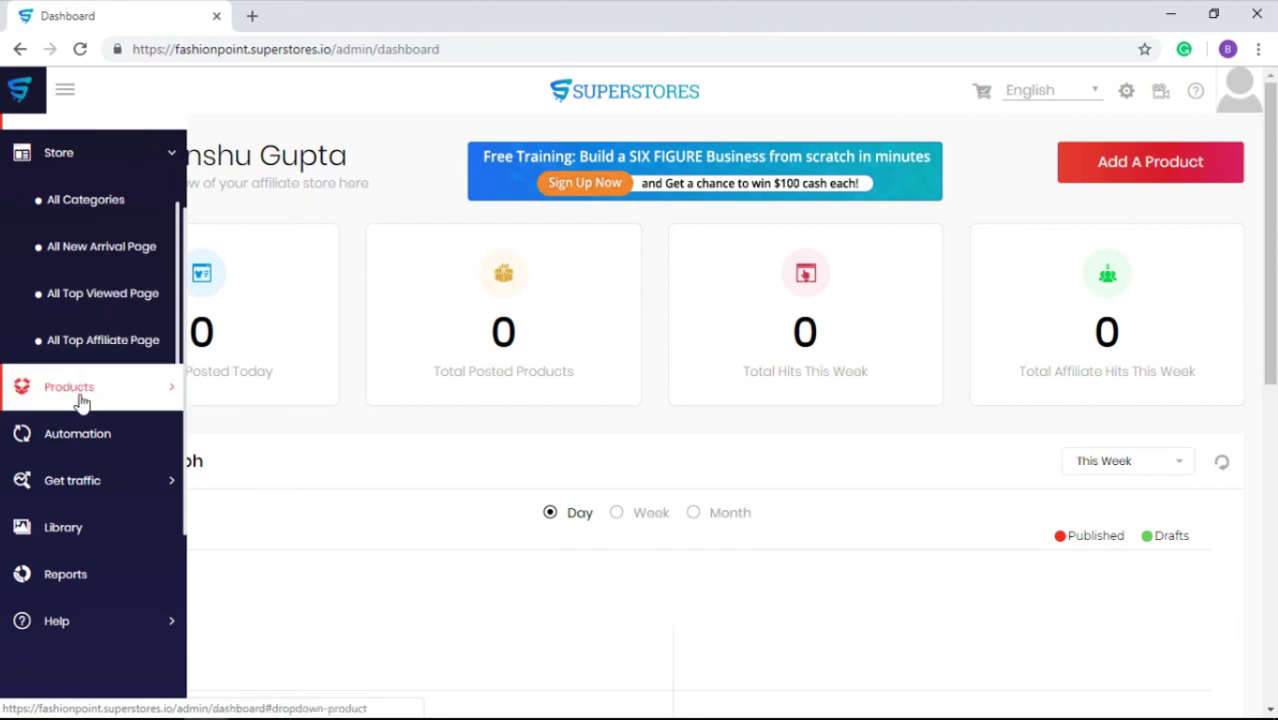
{"action": "left_click", "coordinate": [84, 393]}
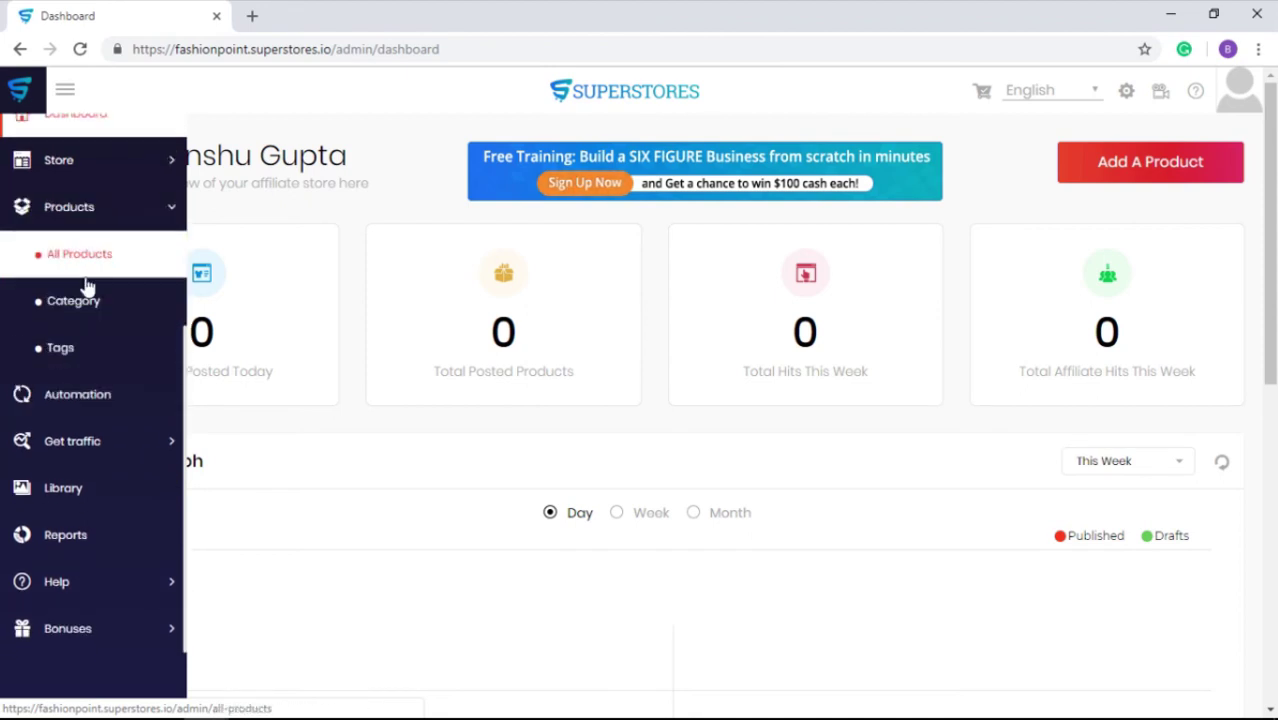
{"action": "scroll", "coordinate": [82, 218], "scroll_direction": "up", "scroll_amount": 1}
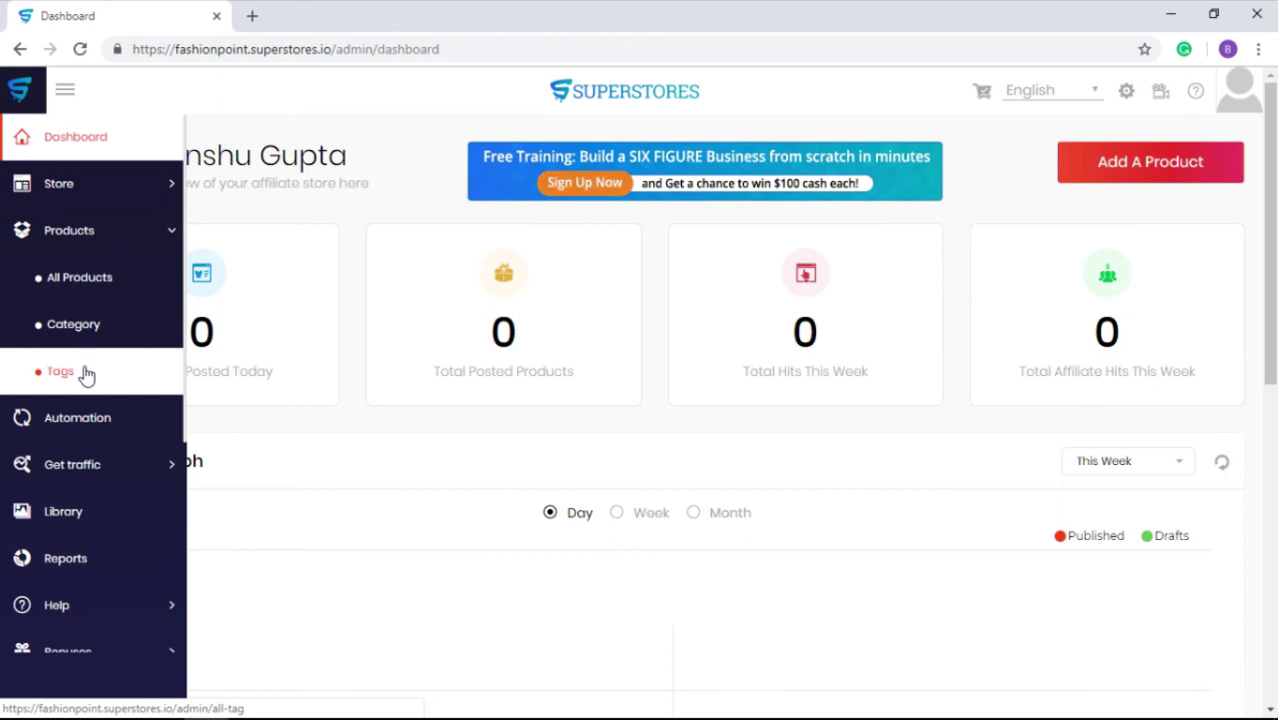
- Start a new product automation rule and set its source to Ebay
{"action": "left_click", "coordinate": [80, 426]}
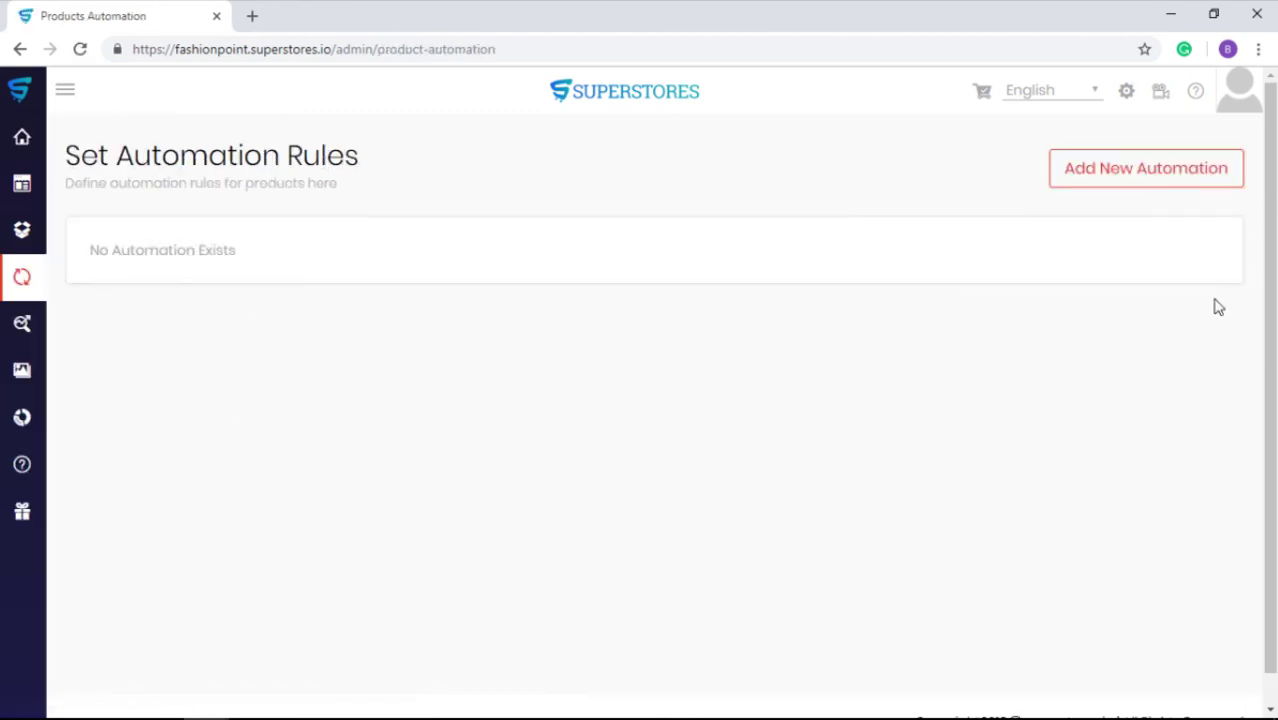
{"action": "left_click", "coordinate": [1138, 176]}
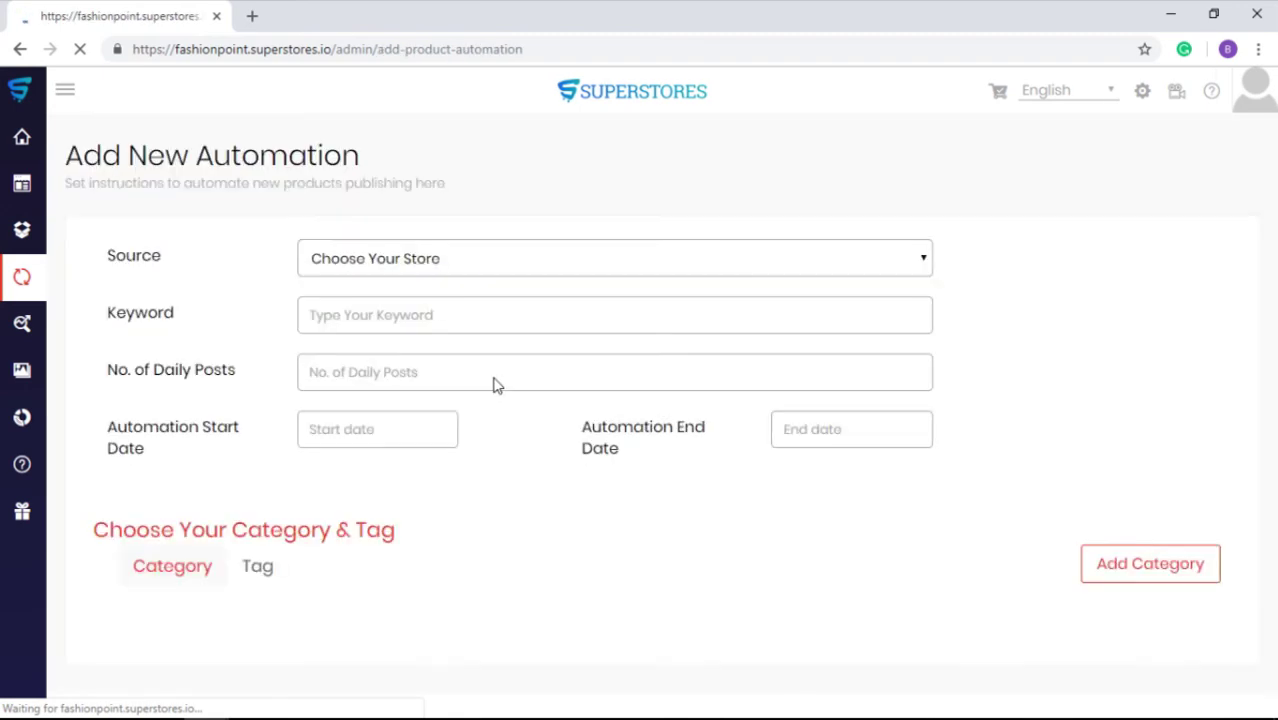
{"action": "left_click", "coordinate": [369, 262]}
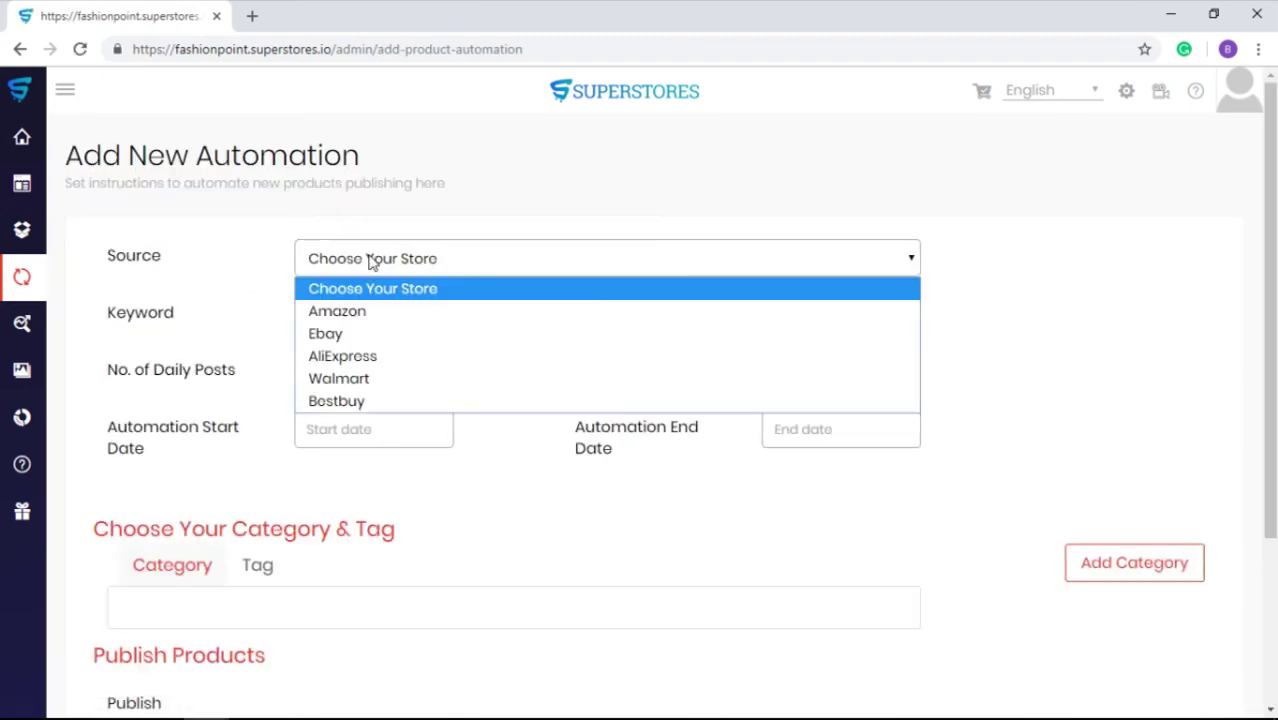
{"action": "left_click", "coordinate": [331, 334]}
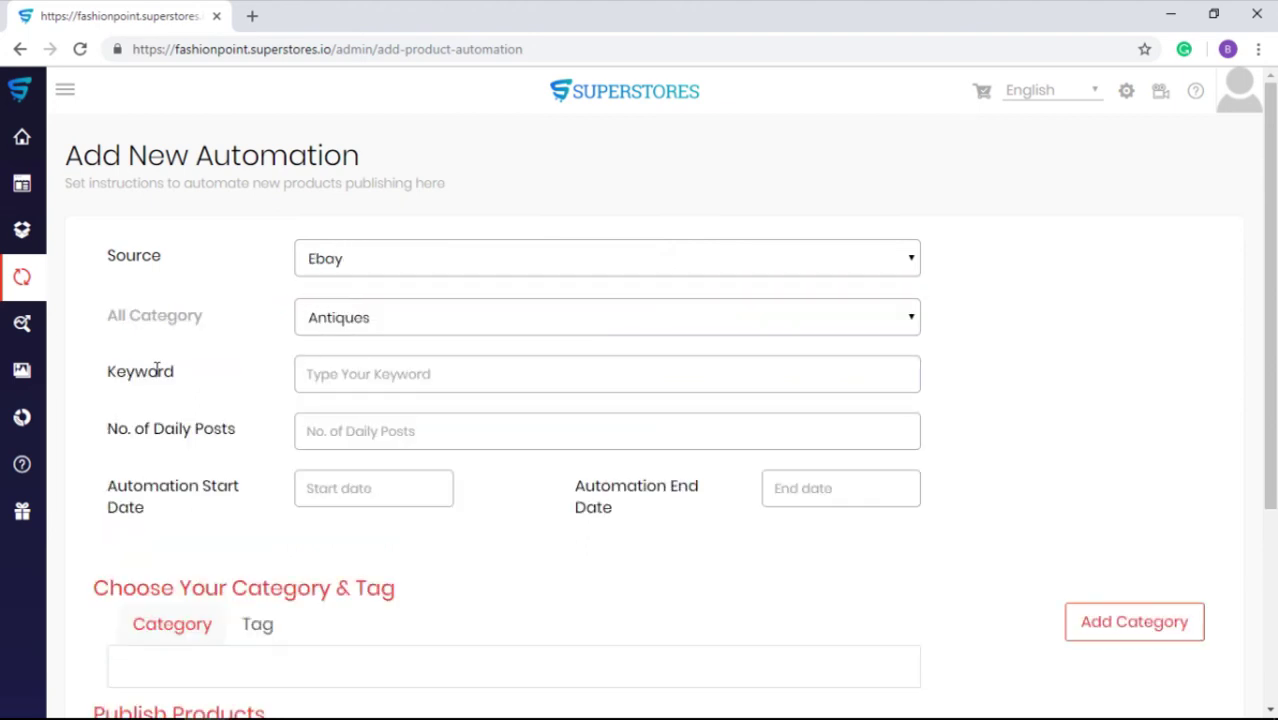
- Enter the automation keyword Jeans and set the number of daily posts to 2
{"action": "left_click", "coordinate": [513, 374]}
{"action": "left_click", "coordinate": [283, 384]}
{"action": "left_click", "coordinate": [388, 447]}
{"action": "type", "text": "2"}
{"action": "left_click", "coordinate": [330, 374]}
{"action": "left_click", "coordinate": [320, 428]}
- Set the automation start date to 2019-01-10 and the end date to 2019-01-11
{"action": "scroll", "coordinate": [280, 480], "scroll_direction": "down", "scroll_amount": 2}
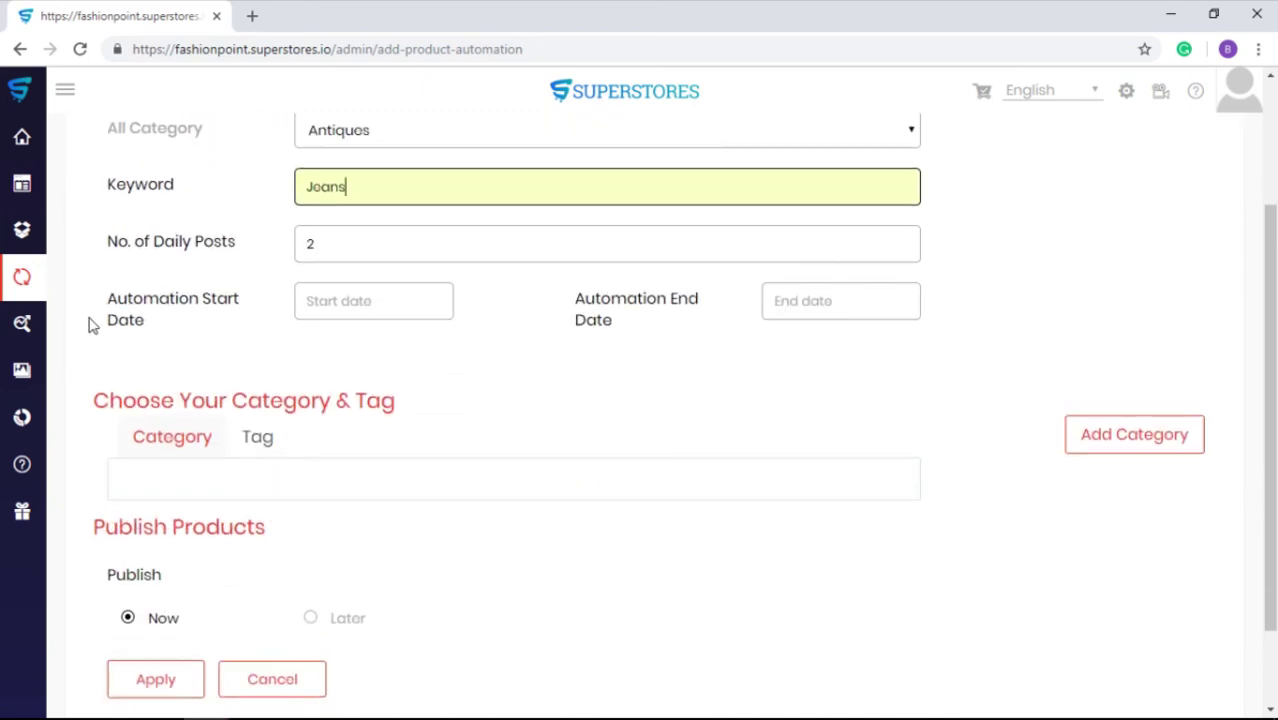
{"action": "left_click", "coordinate": [401, 298]}
{"action": "left_click", "coordinate": [375, 298]}
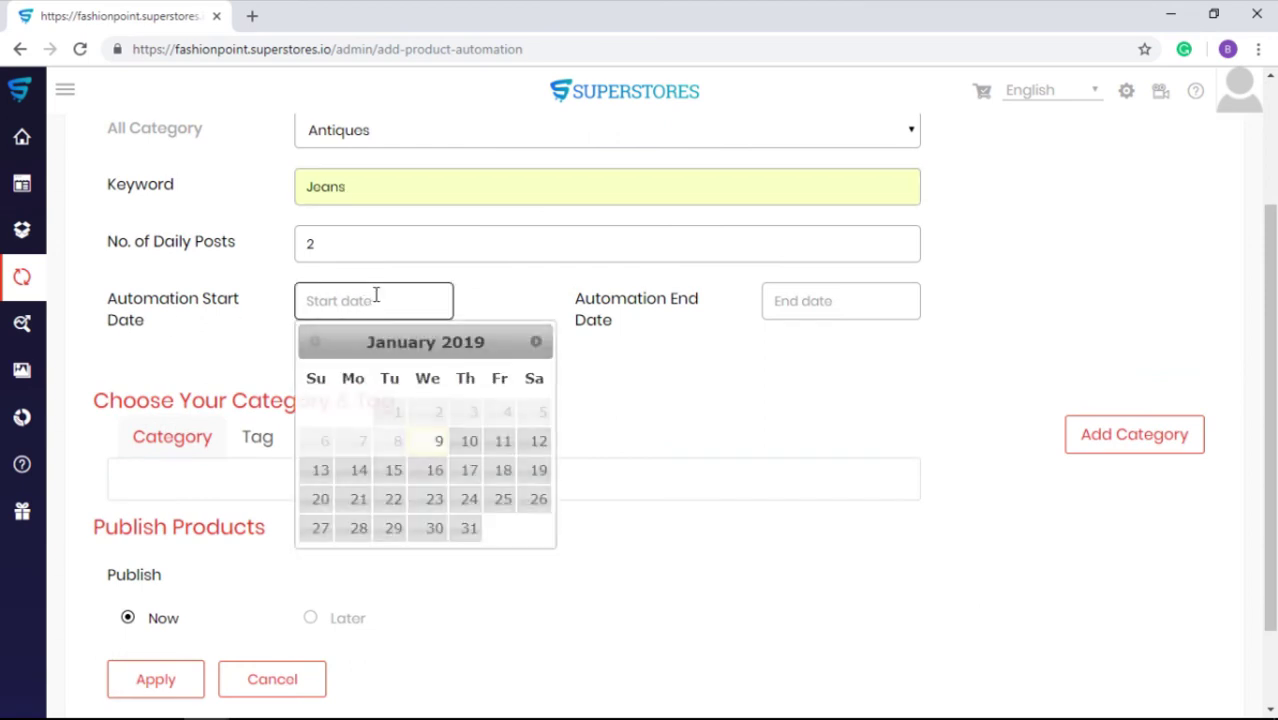
{"action": "left_click", "coordinate": [471, 439]}
{"action": "left_click", "coordinate": [840, 300]}
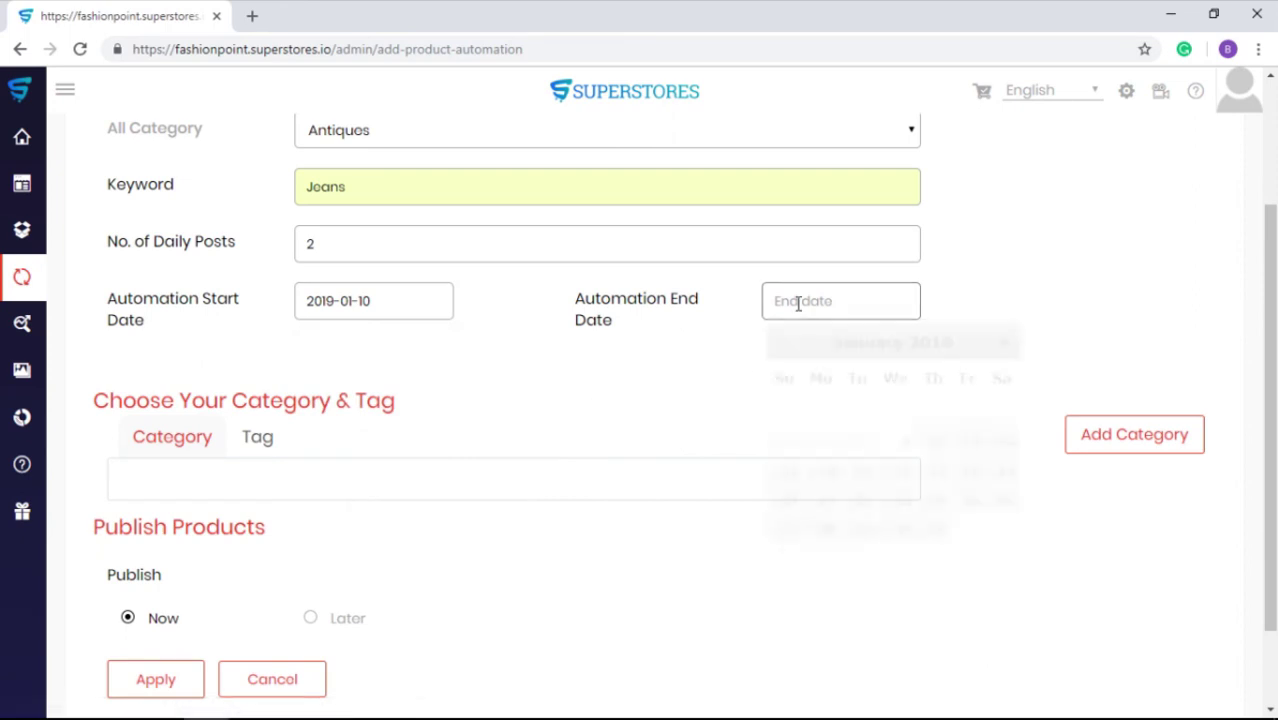
{"action": "left_click", "coordinate": [969, 437]}
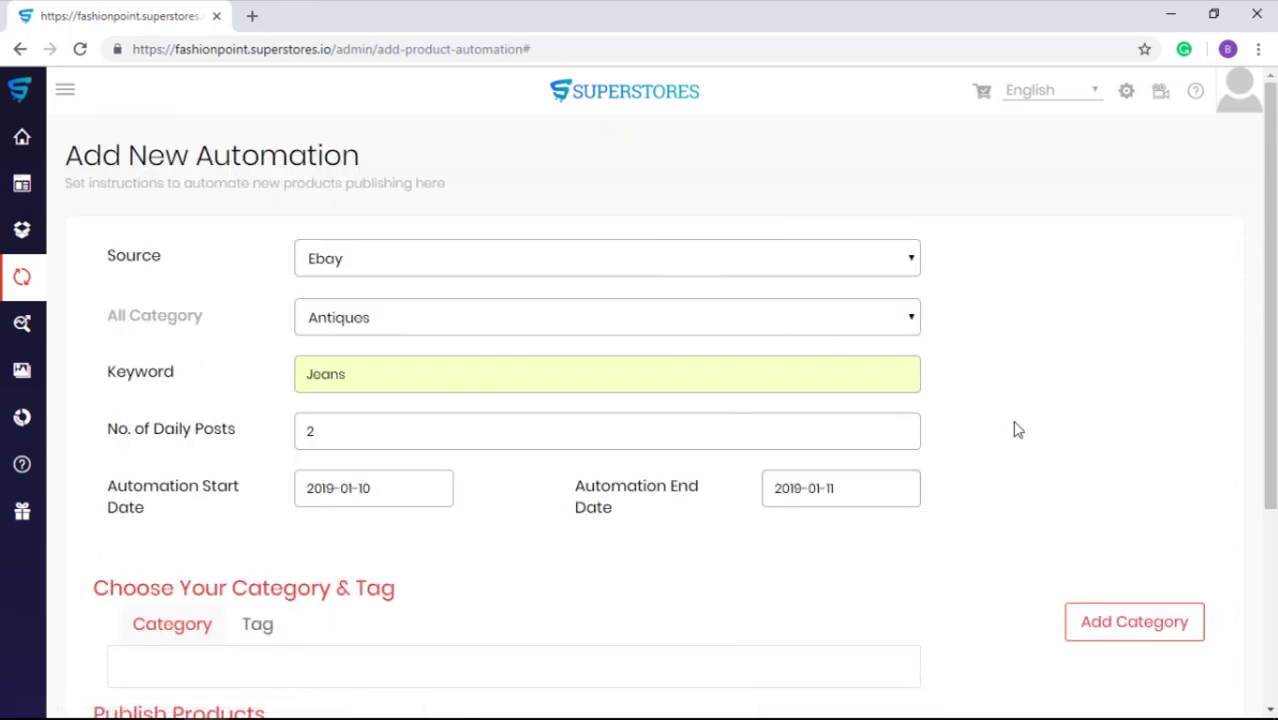
- Examine the category, tag and publishing options of the new automation rule
{"action": "scroll", "coordinate": [1013, 428], "scroll_direction": "down", "scroll_amount": 2}
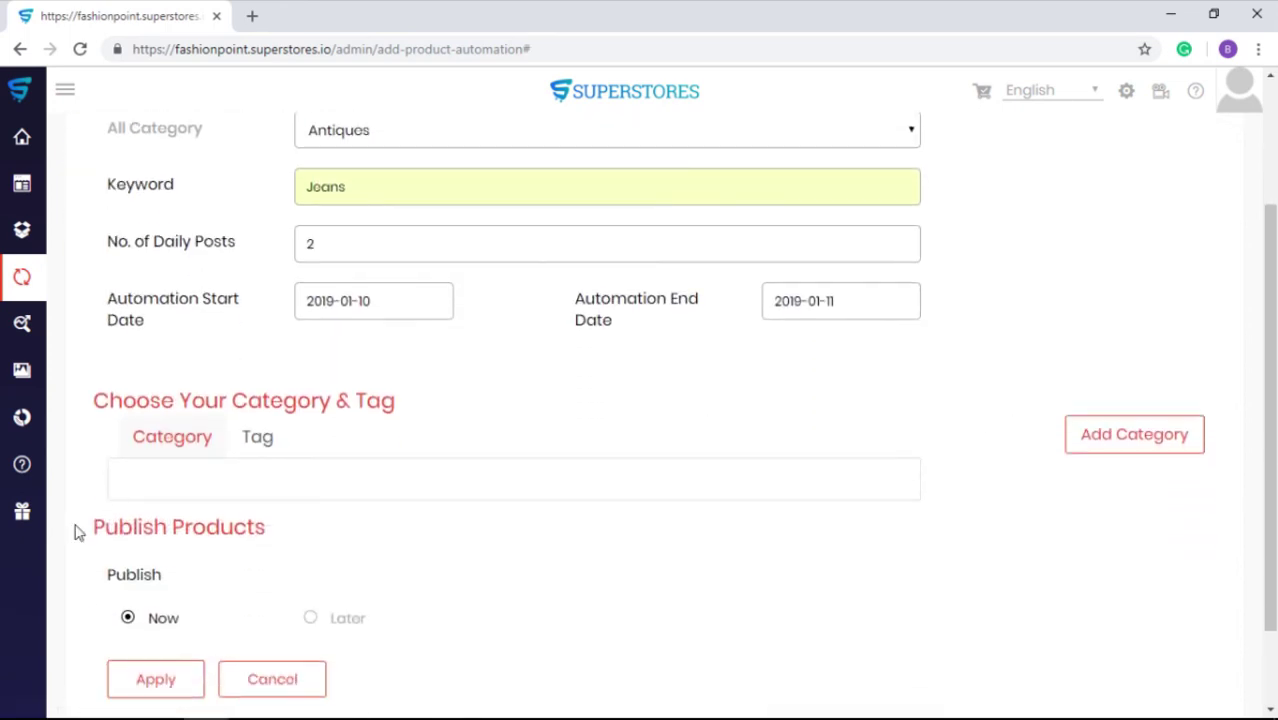
{"action": "scroll", "coordinate": [1148, 445], "scroll_direction": "down", "scroll_amount": 1}
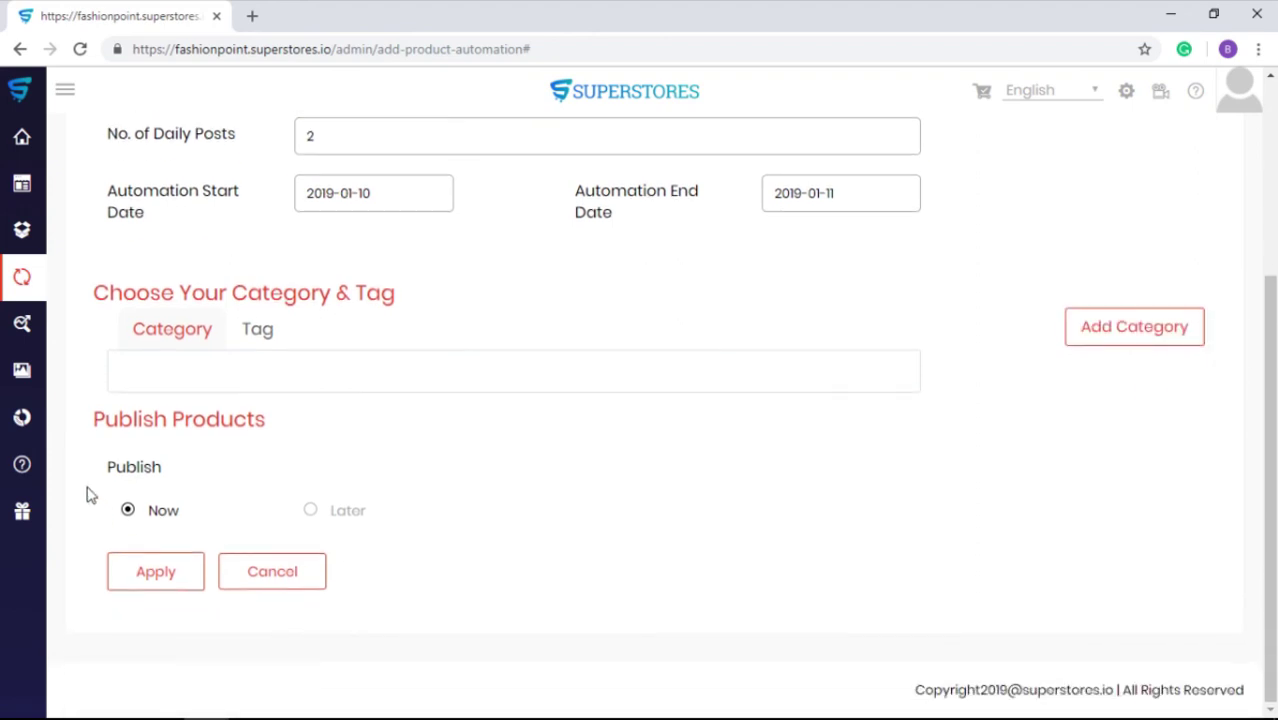
{"action": "left_click", "coordinate": [266, 332]}
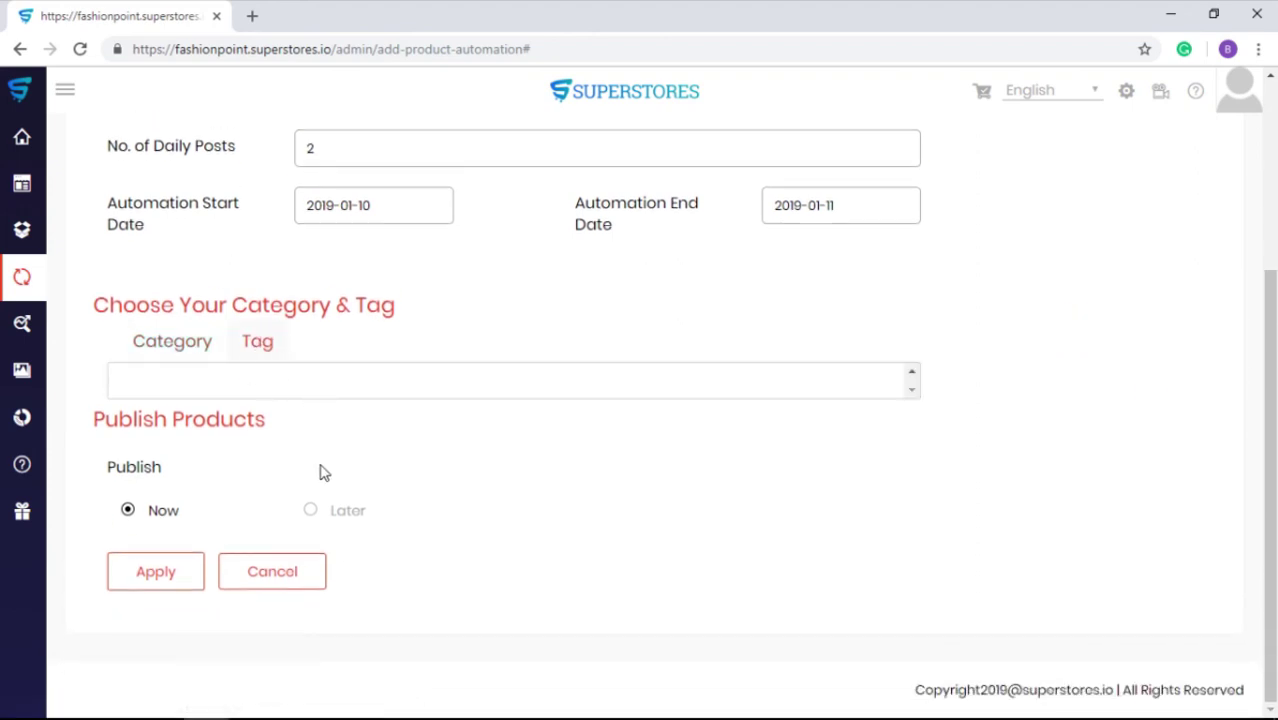
{"action": "scroll", "coordinate": [322, 472], "scroll_direction": "up", "scroll_amount": 3}
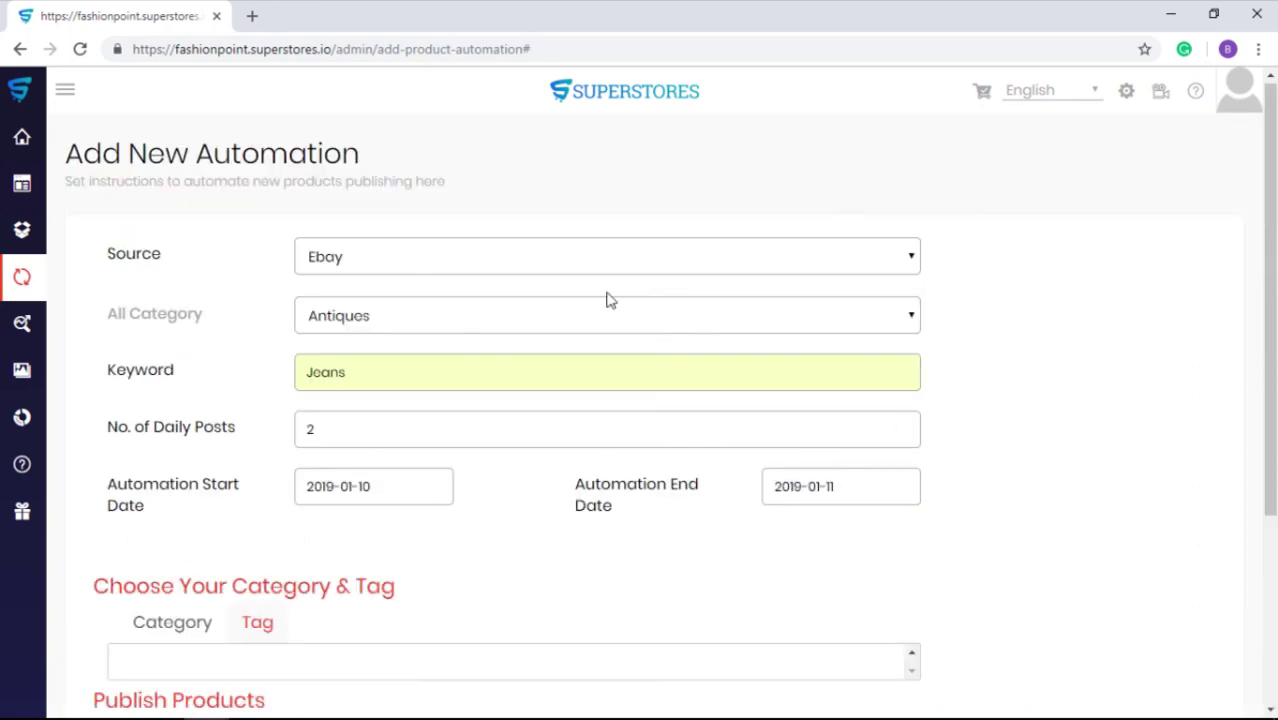
- View the homepage SEO settings and the Social campaigns page in the Get traffic section
{"action": "mouse_move", "coordinate": [5, 335]}
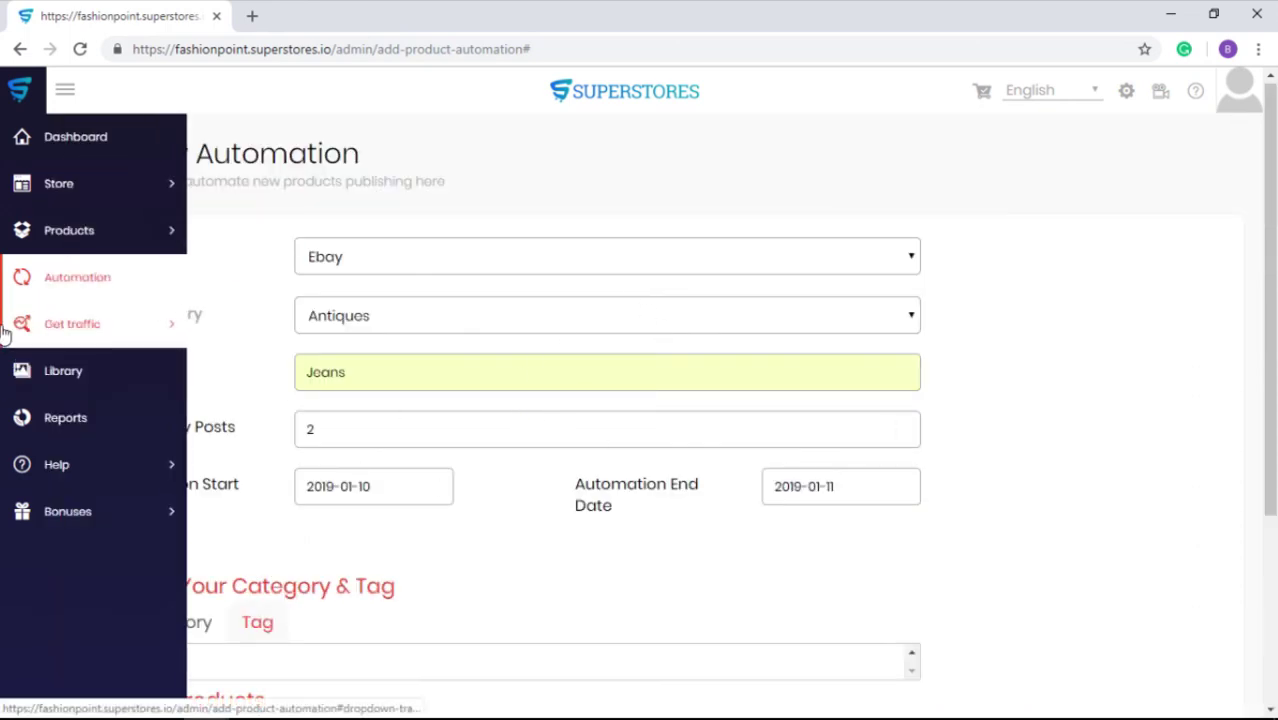
{"action": "left_click", "coordinate": [86, 337]}
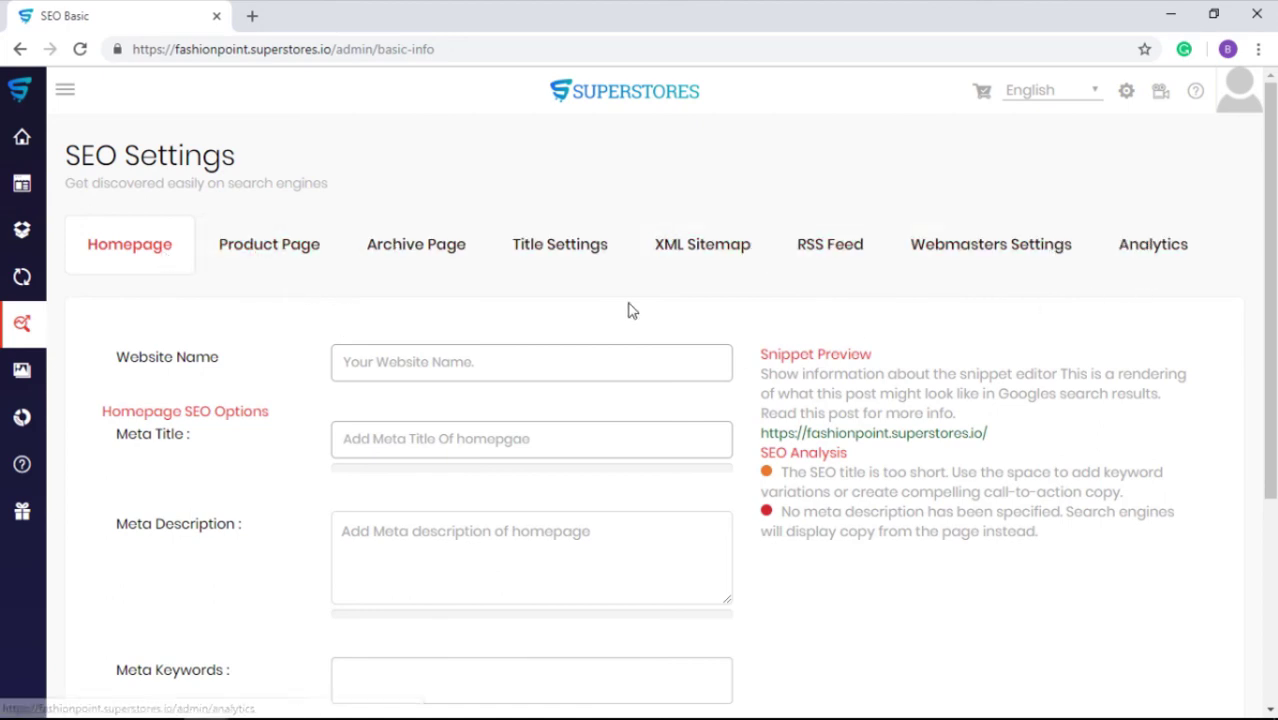
{"action": "mouse_move", "coordinate": [37, 354]}
{"action": "left_click", "coordinate": [68, 336]}
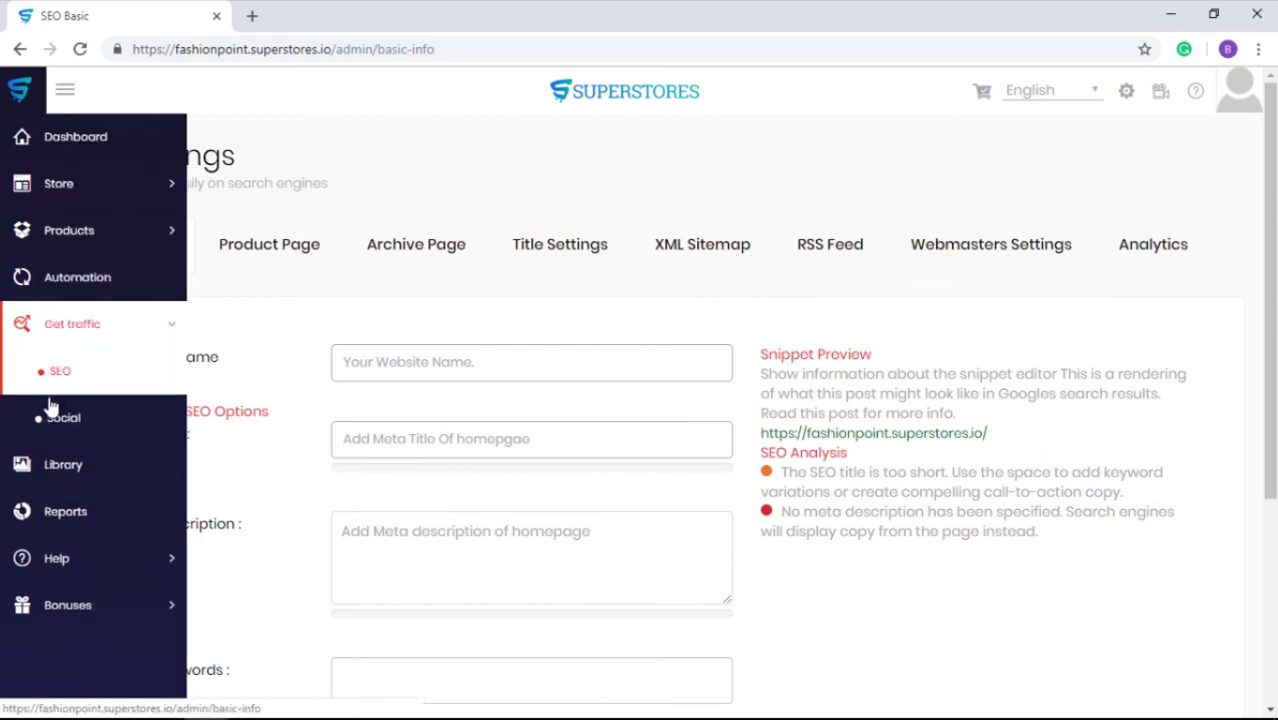
{"action": "left_click", "coordinate": [57, 424]}
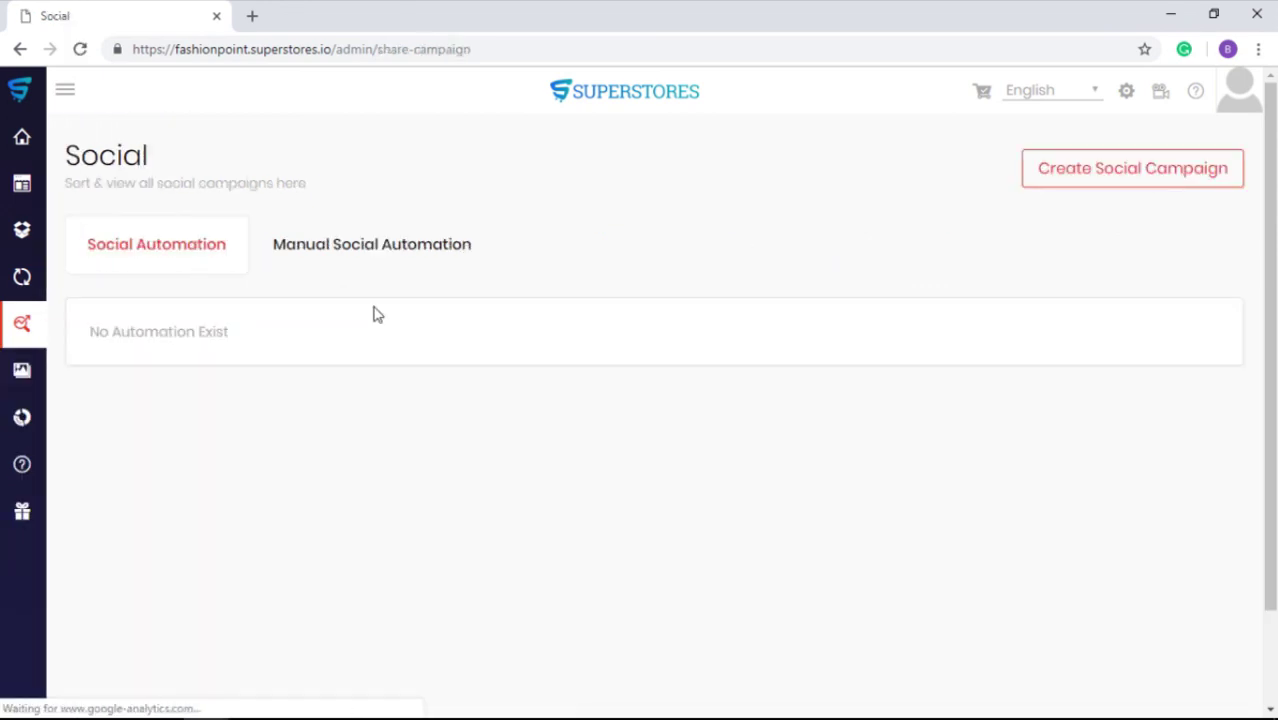
- Open a new social campaign and review the posting schedule fields in its first step
{"action": "left_click", "coordinate": [1179, 169]}
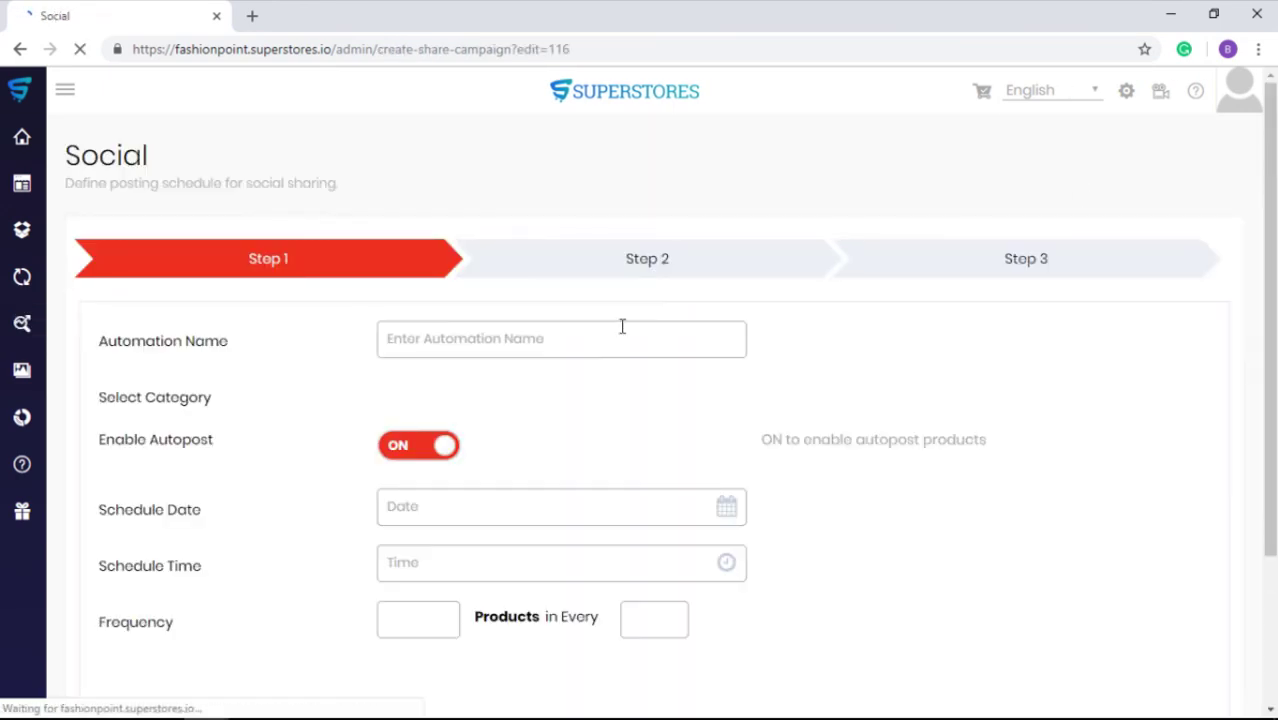
{"action": "scroll", "coordinate": [462, 405], "scroll_direction": "down", "scroll_amount": 2}
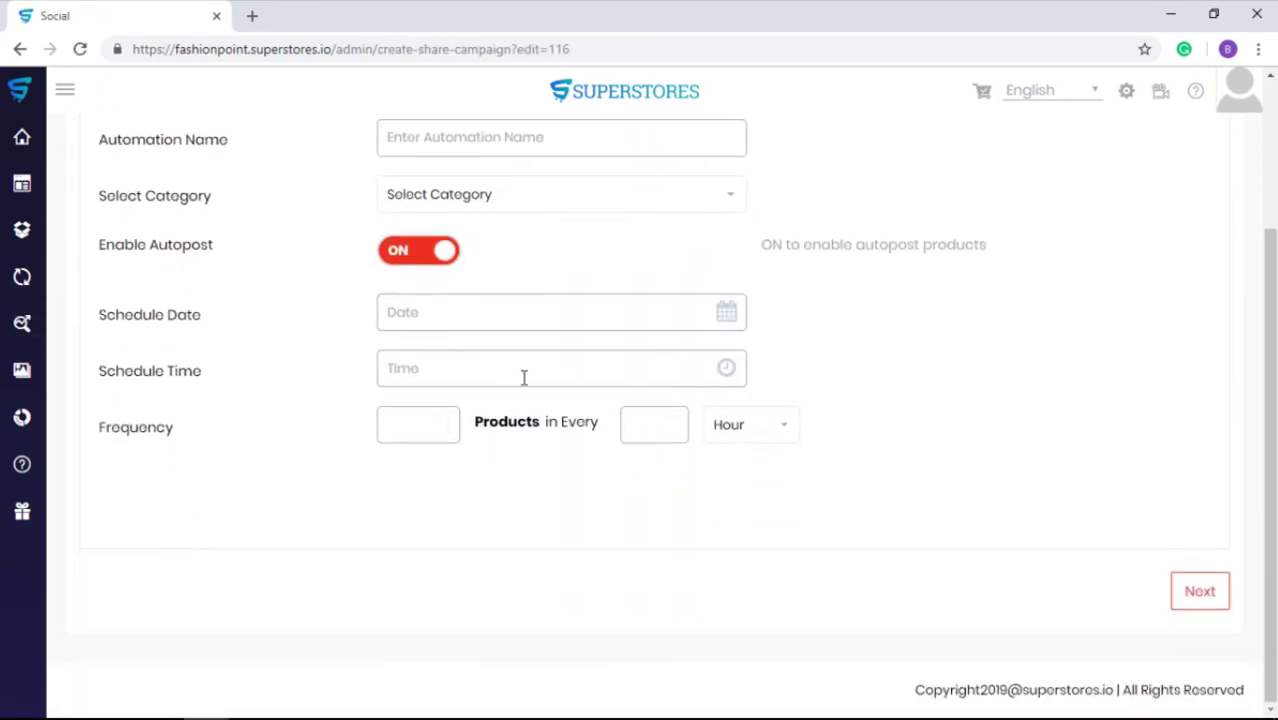
{"action": "scroll", "coordinate": [718, 357], "scroll_direction": "up", "scroll_amount": 2}
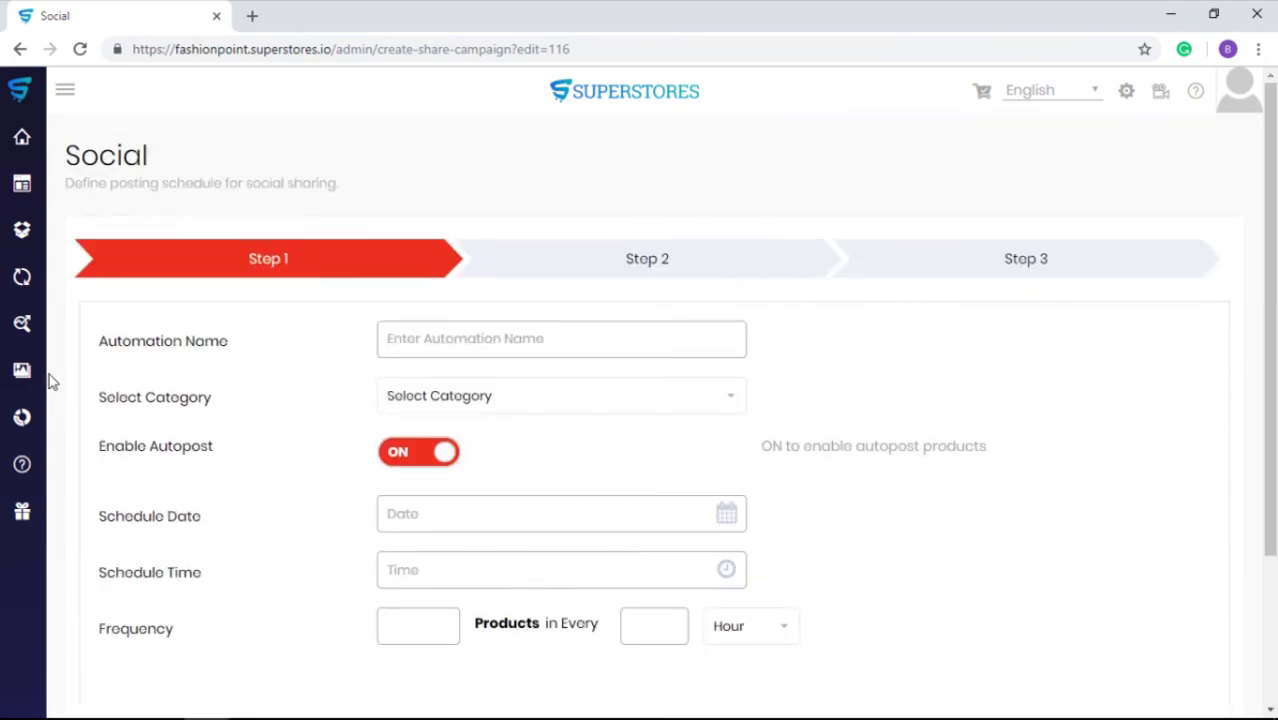
- Open the image library and upload the info icon image 1024px-info_icon_002
{"action": "left_click", "coordinate": [82, 376]}
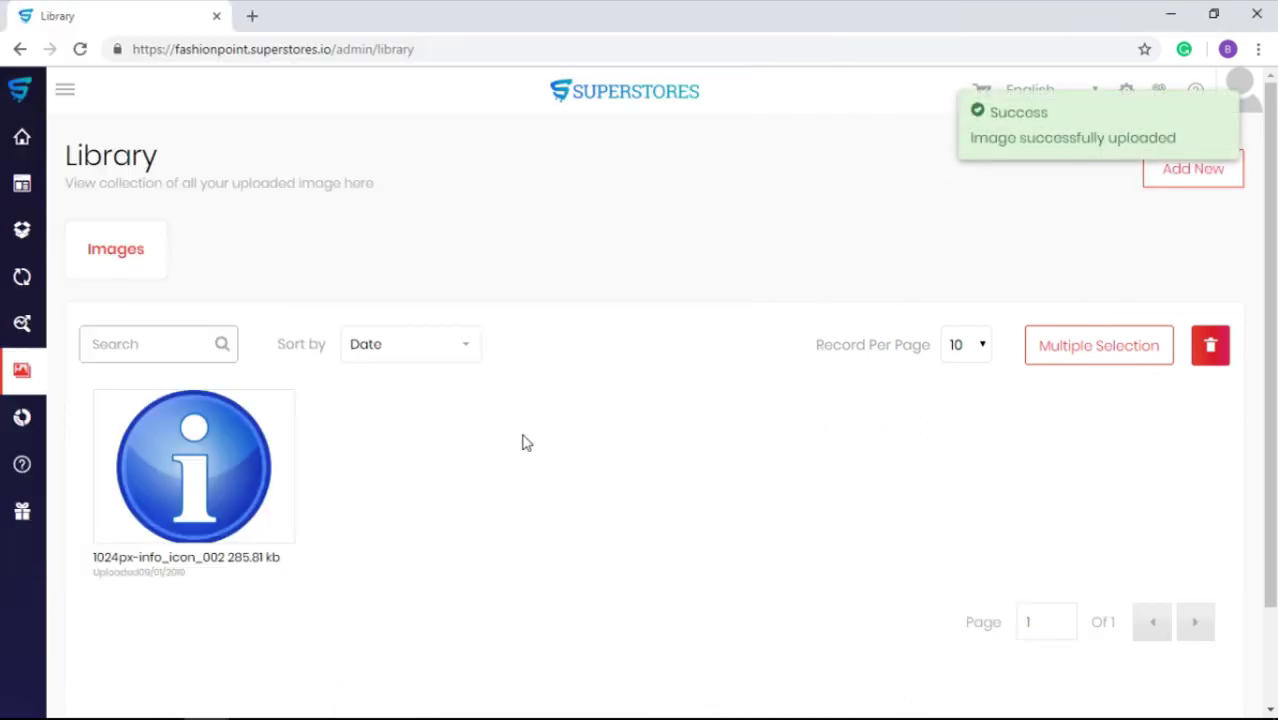
- Open the Reports overview and examine this week's Products graph
{"action": "mouse_move", "coordinate": [14, 432]}
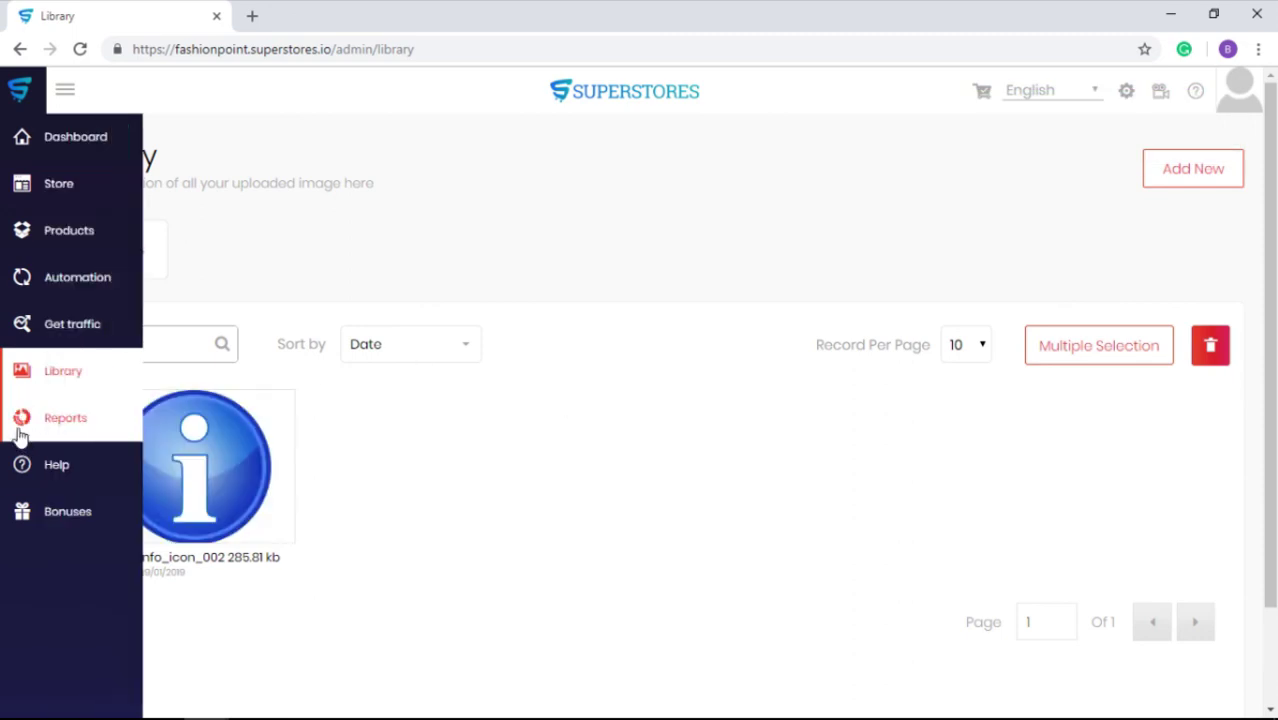
{"action": "left_click", "coordinate": [82, 427]}
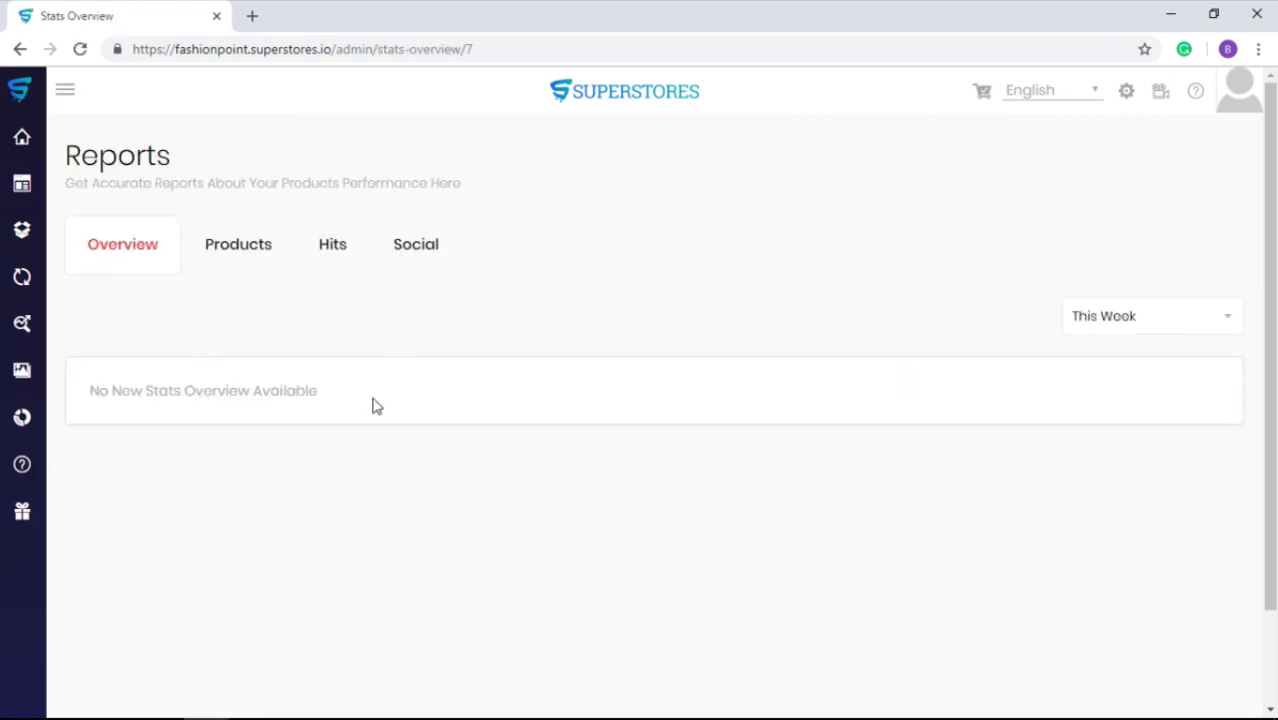
{"action": "left_click", "coordinate": [229, 254]}
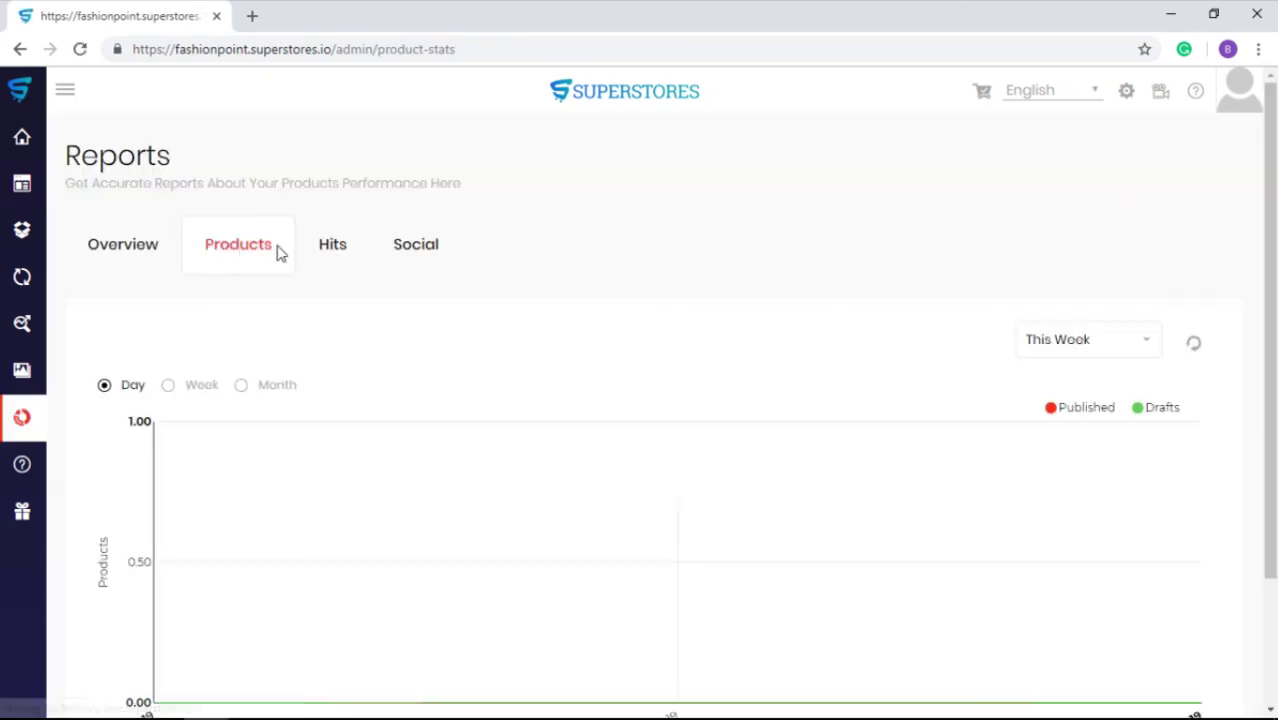
{"action": "scroll", "coordinate": [337, 400], "scroll_direction": "down", "scroll_amount": 1}
{"action": "scroll", "coordinate": [337, 400], "scroll_direction": "down", "scroll_amount": 3}
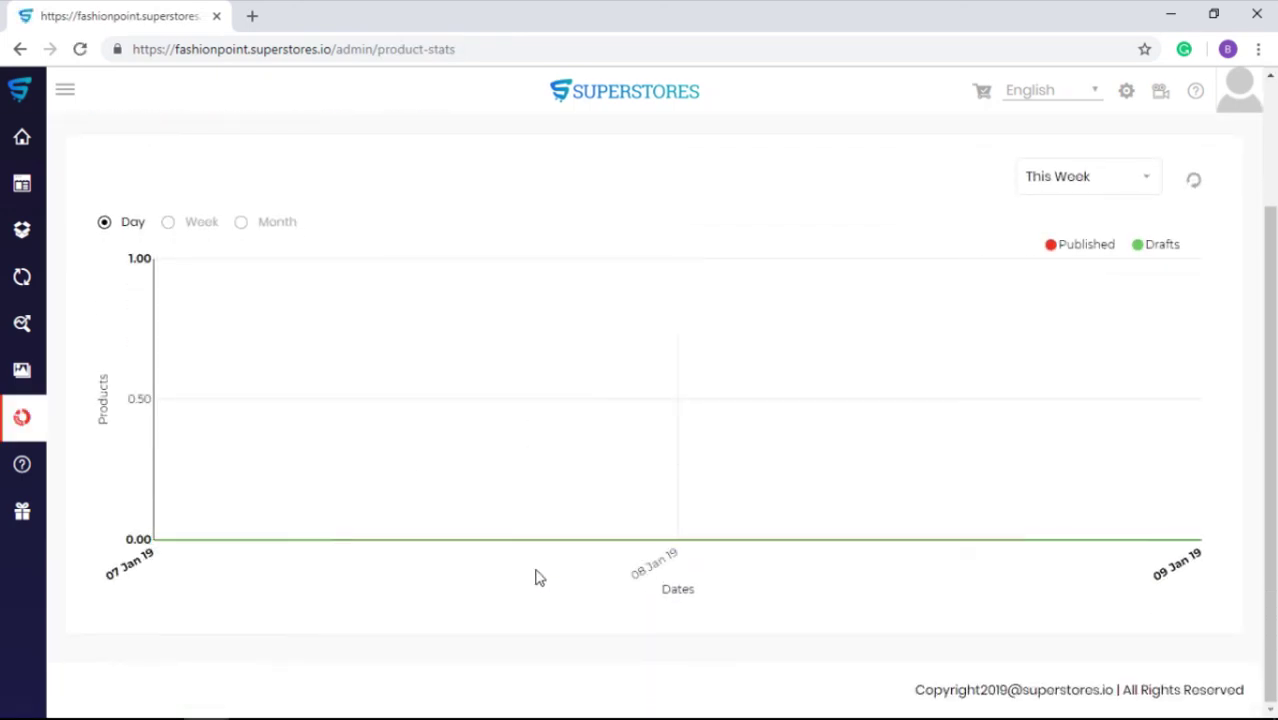
{"action": "scroll", "coordinate": [536, 576], "scroll_direction": "up", "scroll_amount": 4}
- Examine the Hits report for product and affiliate hits this week
{"action": "left_click", "coordinate": [341, 251]}
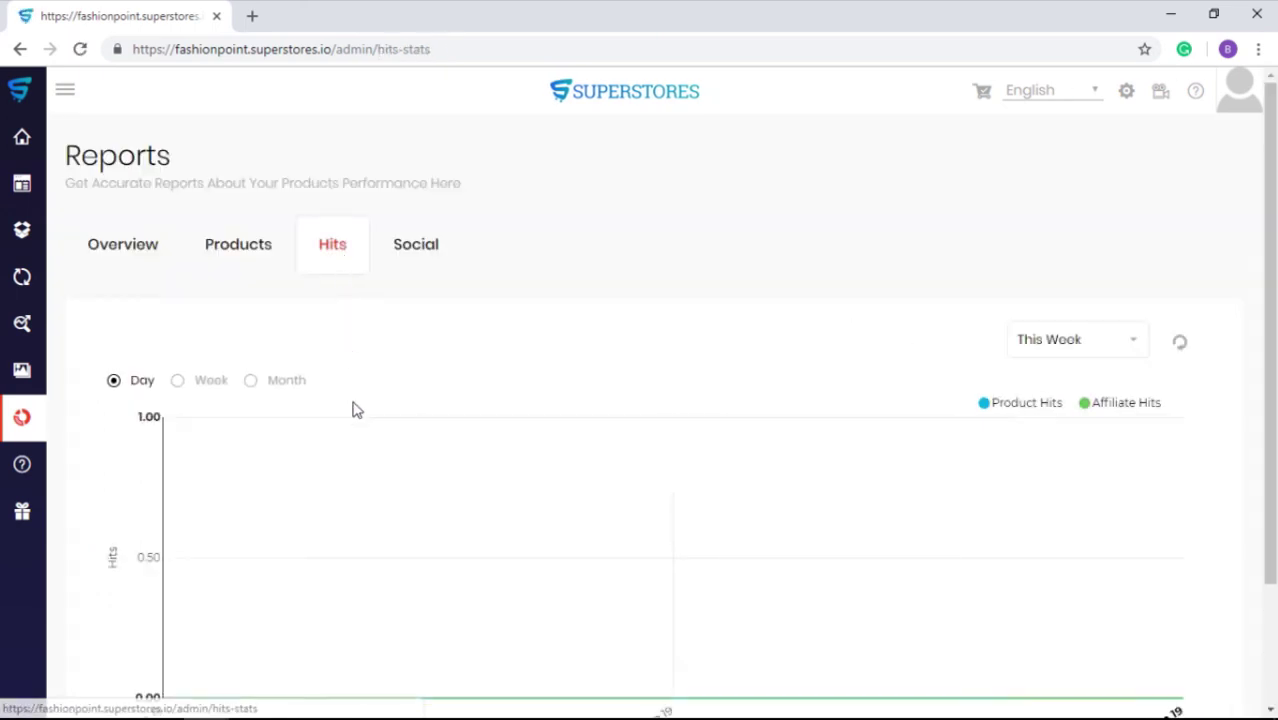
{"action": "scroll", "coordinate": [400, 480], "scroll_direction": "down", "scroll_amount": 2}
{"action": "scroll", "coordinate": [434, 391], "scroll_direction": "up", "scroll_amount": 2}
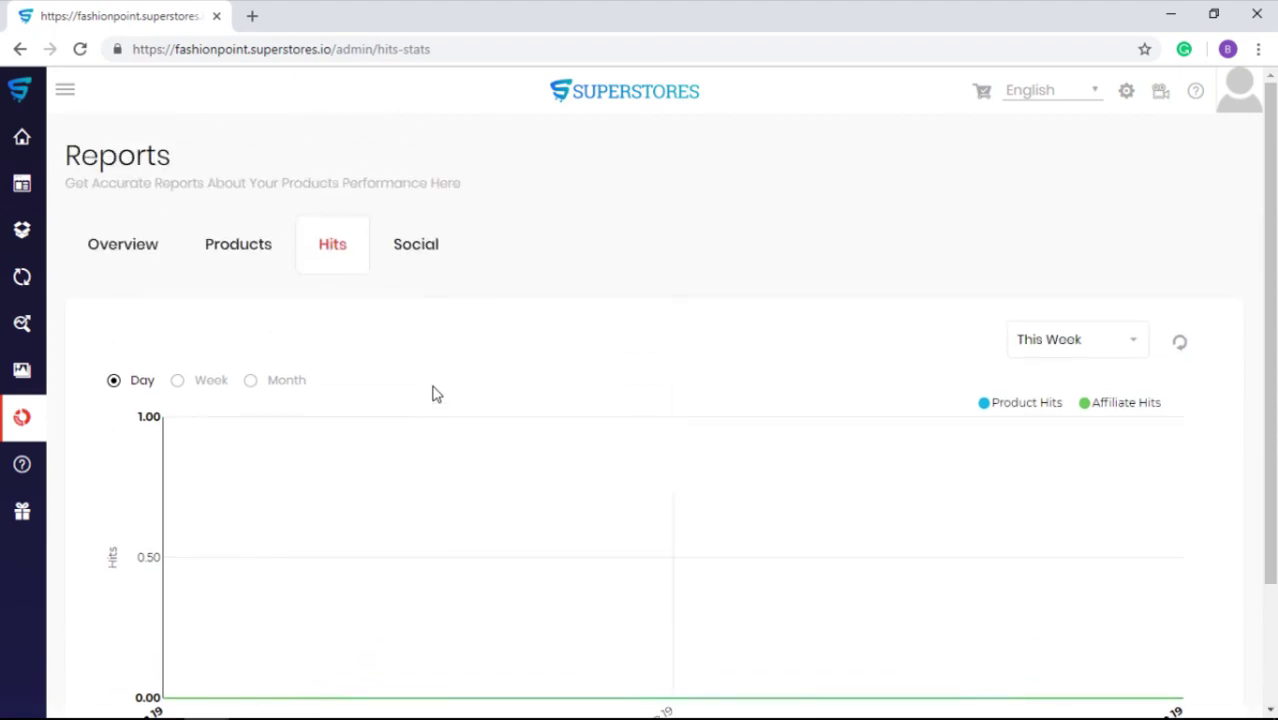
{"action": "mouse_move", "coordinate": [10, 468]}
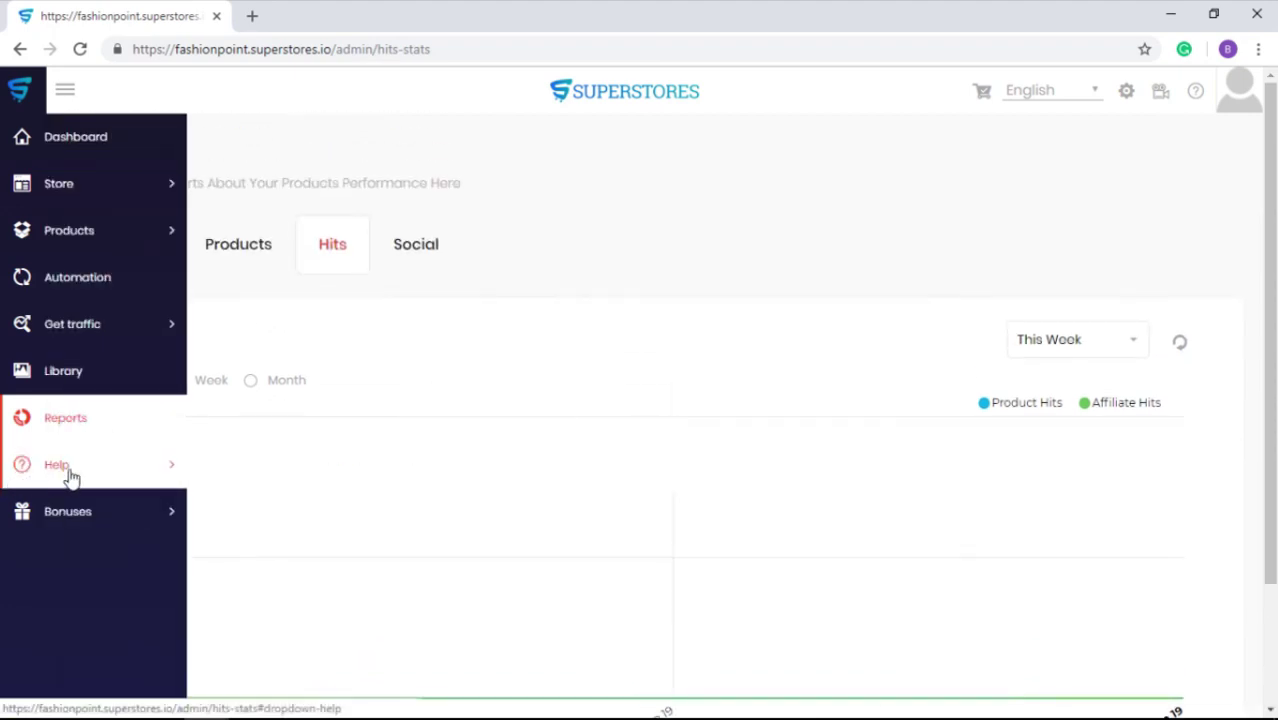
- Open the Bonuses By Superstores page from the Bonuses section
{"action": "left_click", "coordinate": [100, 528]}
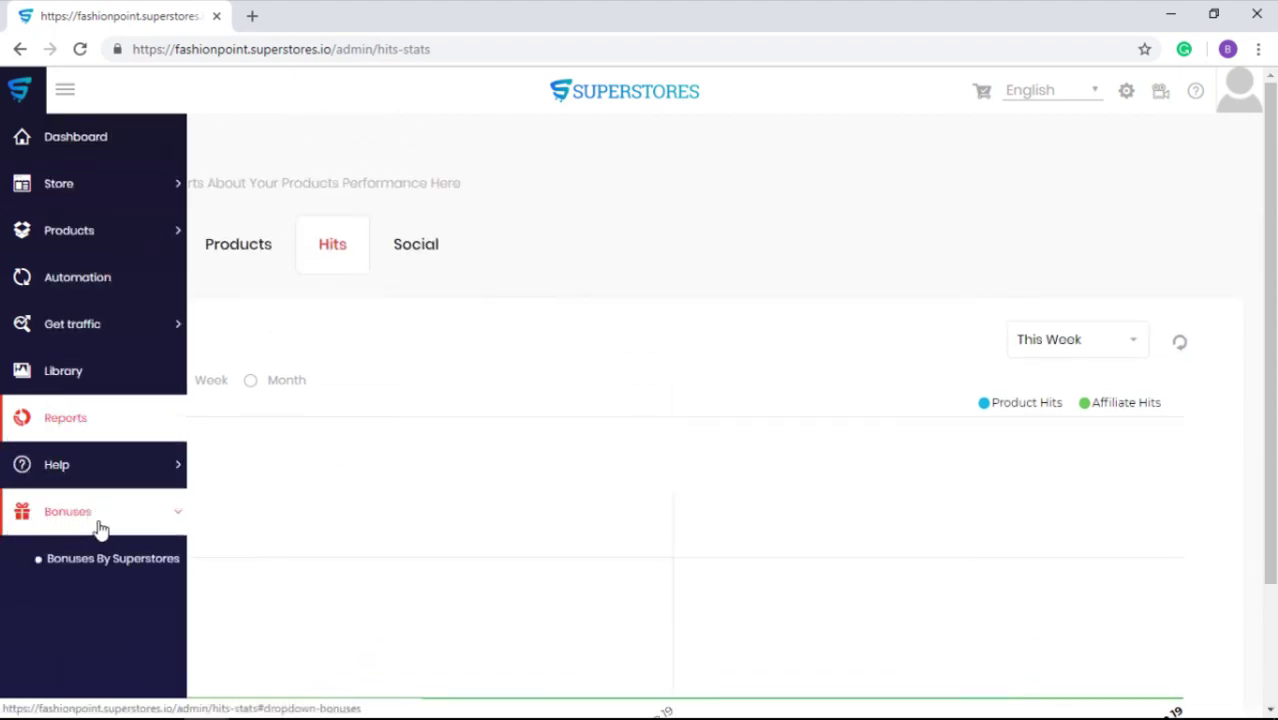
{"action": "left_click", "coordinate": [110, 566]}
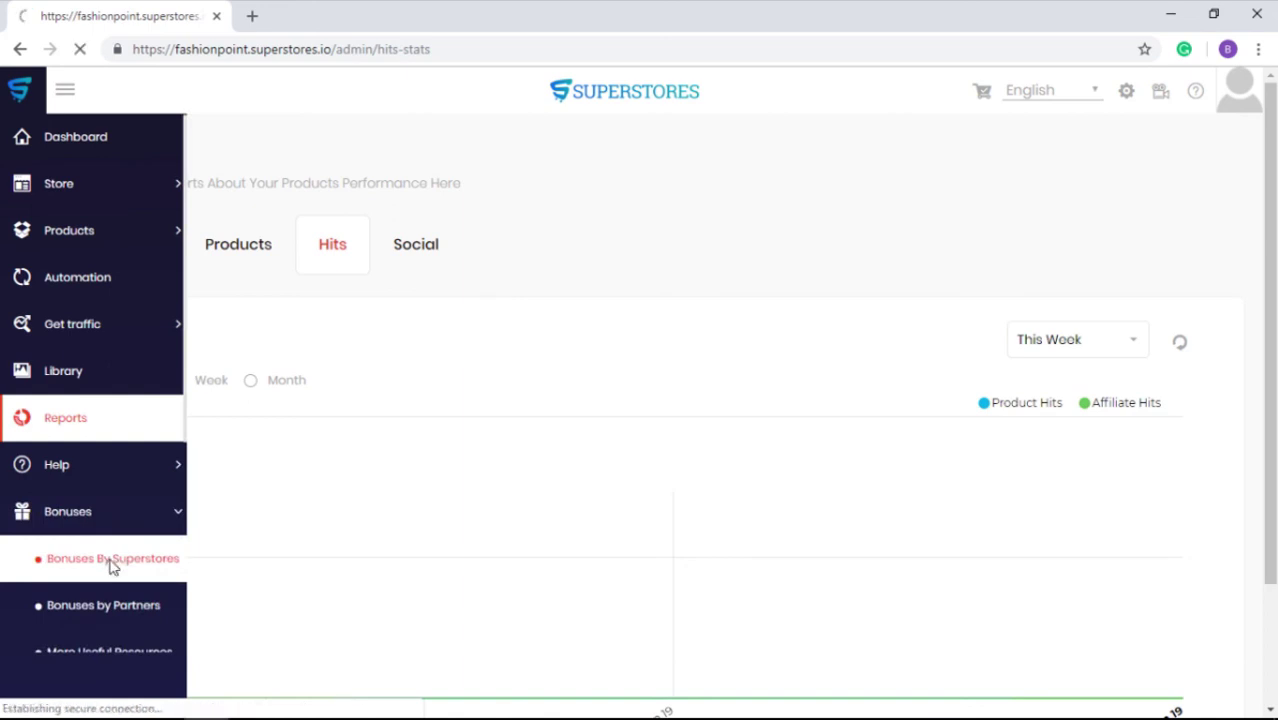
{"action": "scroll", "coordinate": [112, 645], "scroll_direction": "down", "scroll_amount": 1}
{"action": "scroll", "coordinate": [117, 590], "scroll_direction": "down", "scroll_amount": 3}
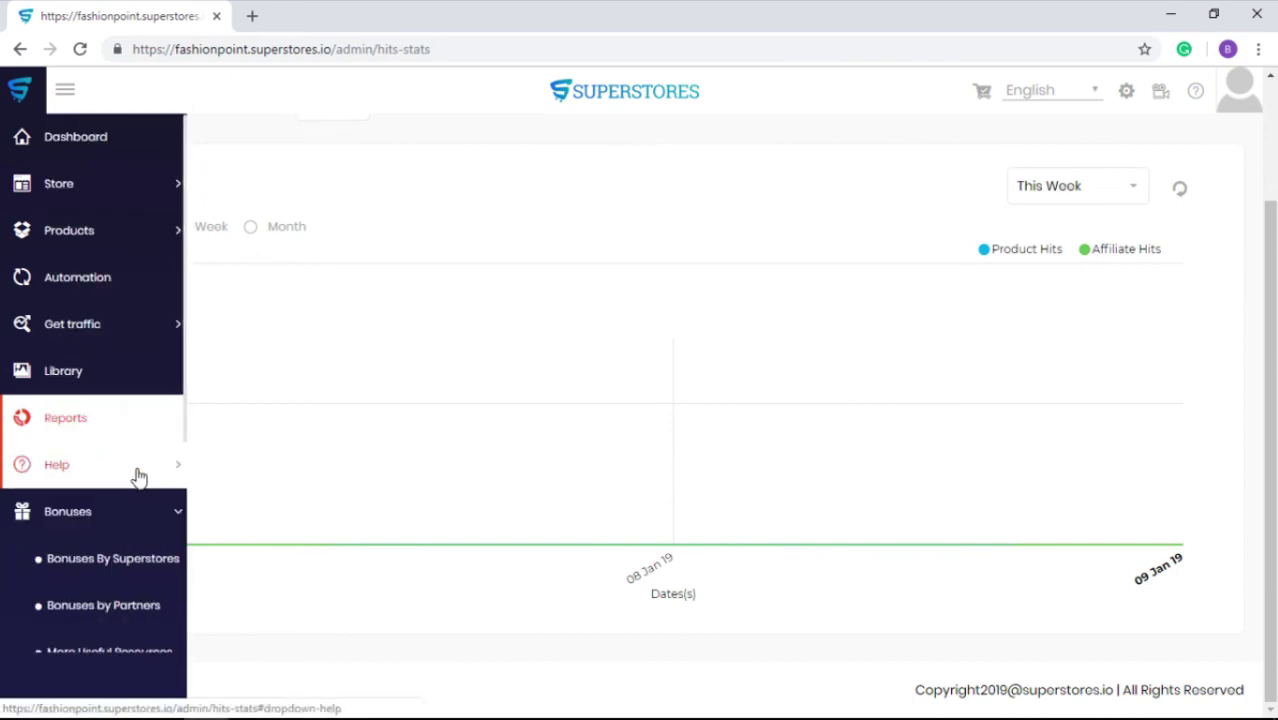
- Open the Training page in the Help section and look over its Video Training content
{"action": "left_click", "coordinate": [35, 471]}
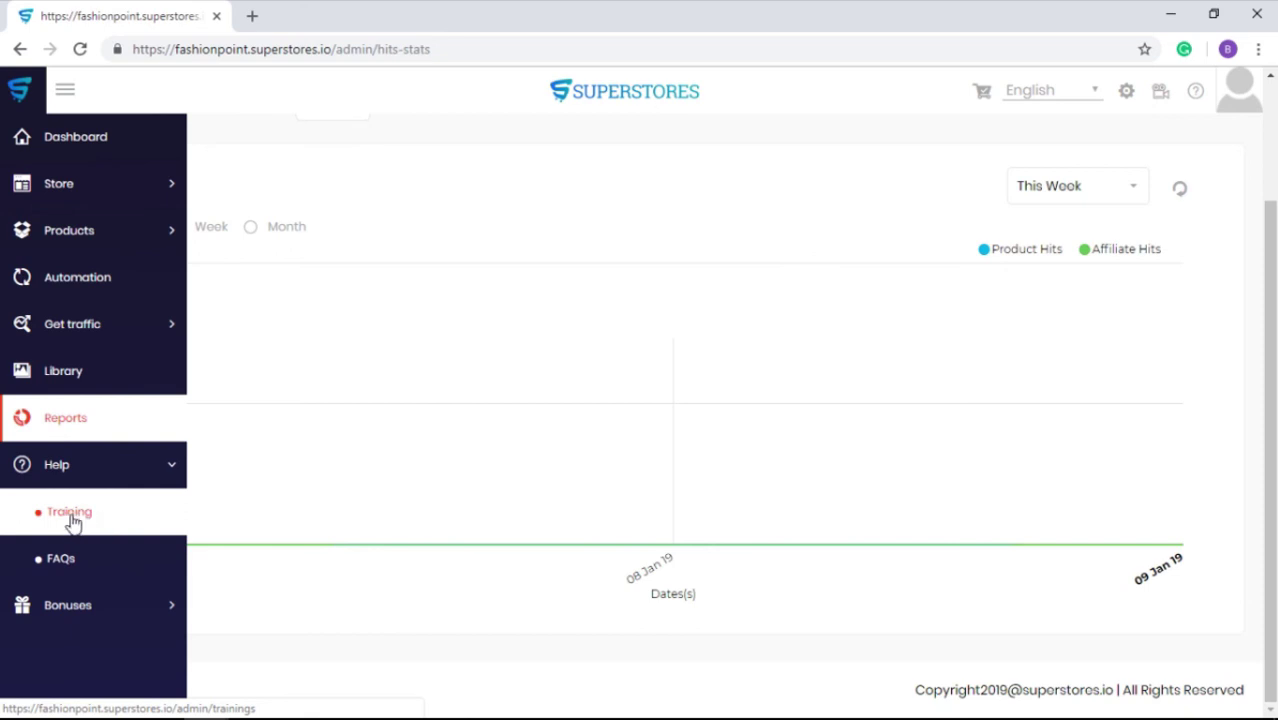
{"action": "left_click", "coordinate": [72, 515]}
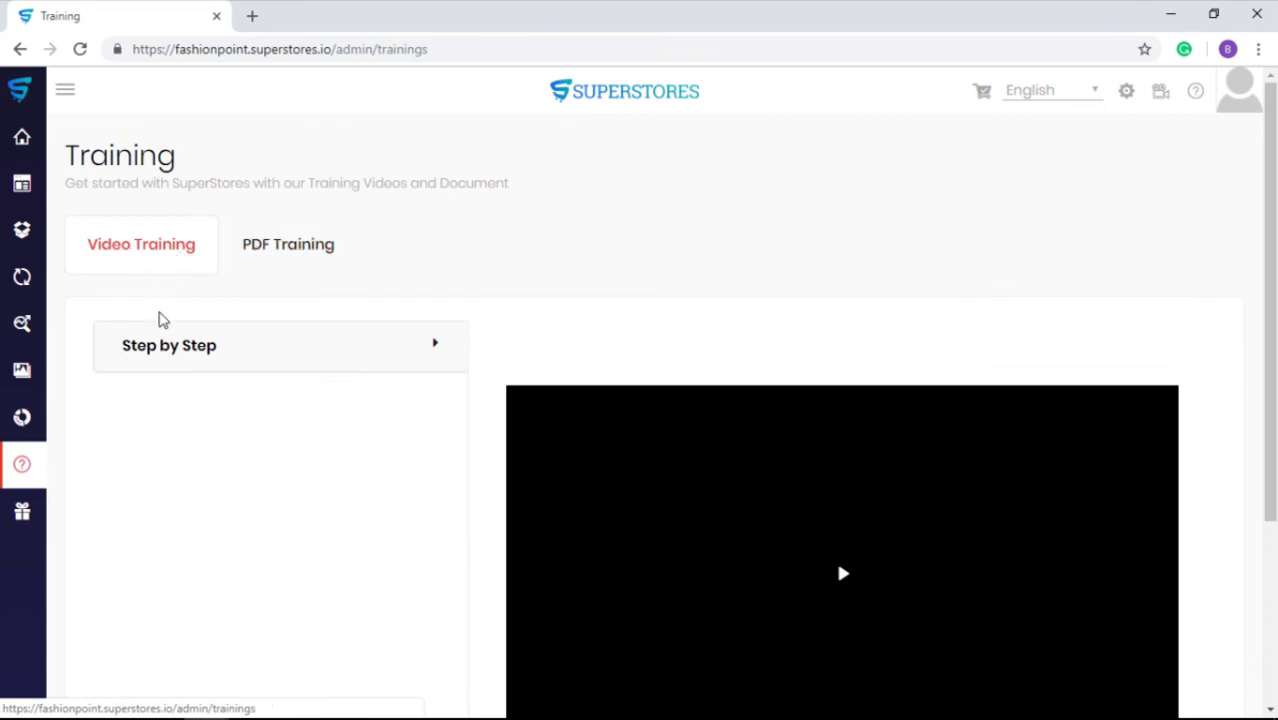
{"action": "scroll", "coordinate": [120, 290], "scroll_direction": "down", "scroll_amount": 1}
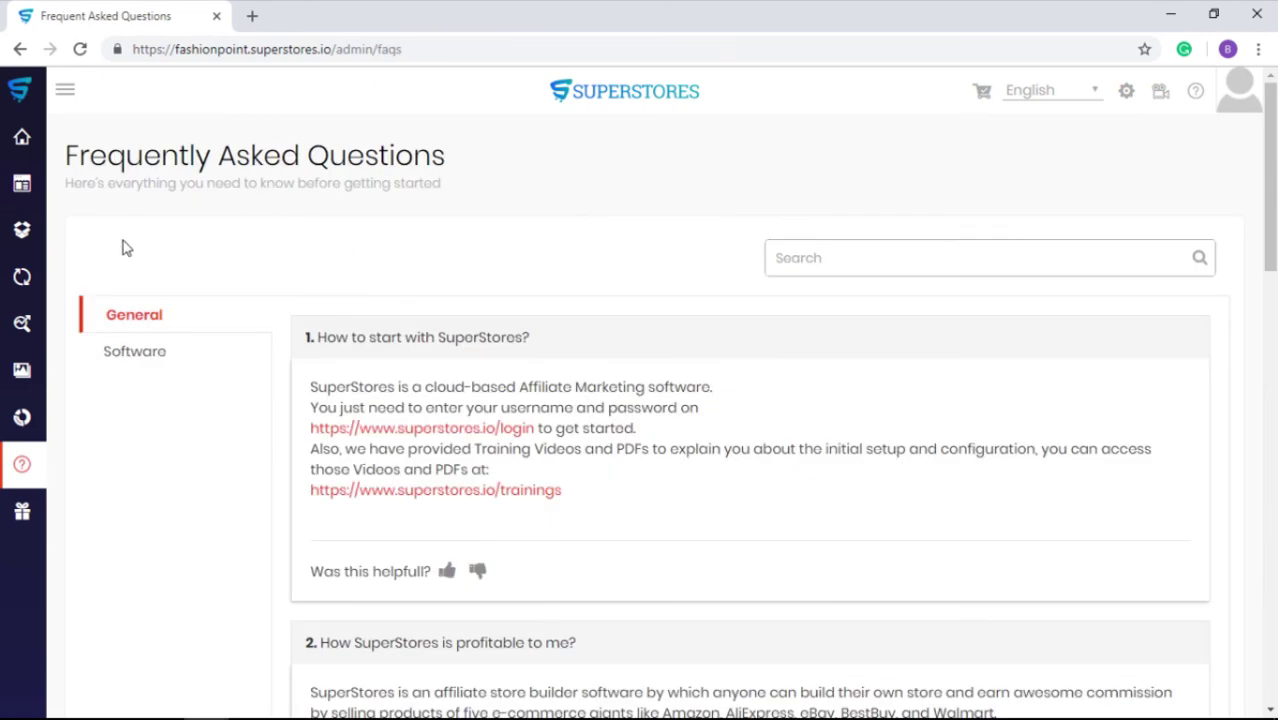
- Look through the General questions and answers on the Frequently Asked Questions page
{"action": "left_click_drag", "start_coordinate": [60, 168], "coordinate": [502, 171]}
{"action": "left_click", "coordinate": [545, 182]}
{"action": "scroll", "coordinate": [565, 420], "scroll_direction": "down", "scroll_amount": 5}
{"action": "scroll", "coordinate": [590, 474], "scroll_direction": "up", "scroll_amount": 5}
{"action": "scroll", "coordinate": [614, 276], "scroll_direction": "down", "scroll_amount": 1}
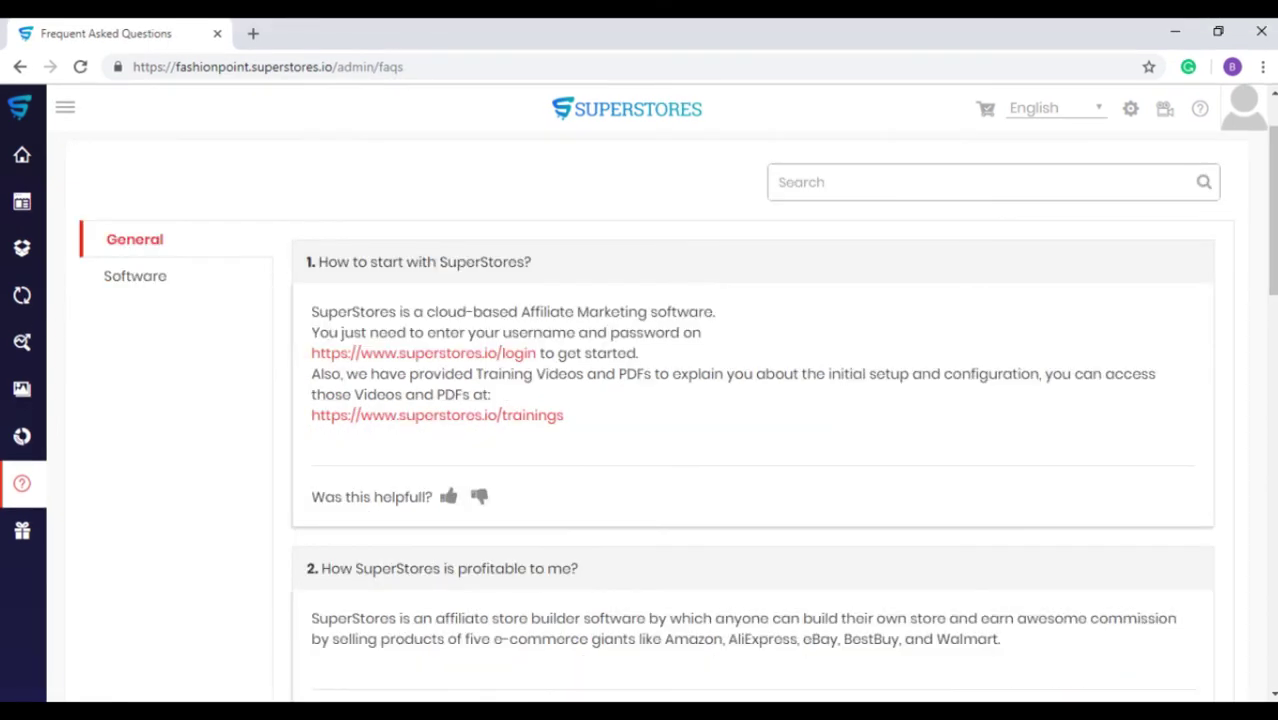